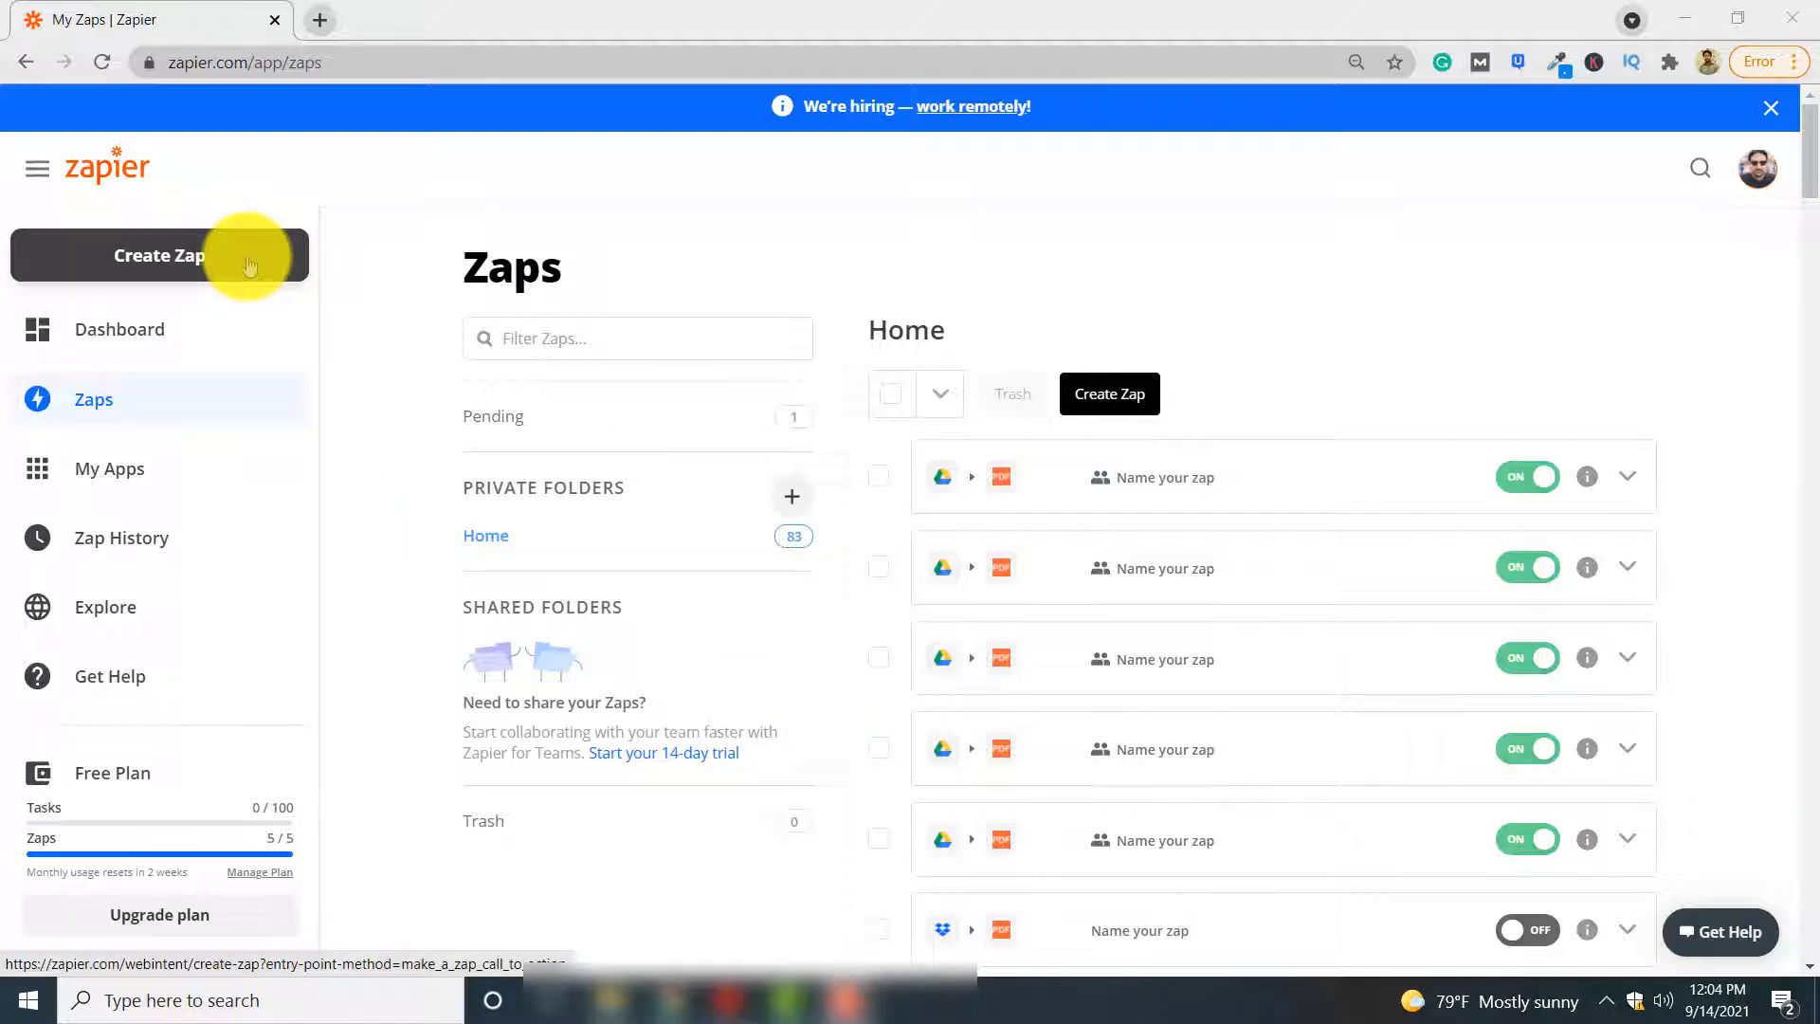
Create a custom Zap with Google Drive as the trigger app and New File in Folder as the trigger event
left_click(249, 263)
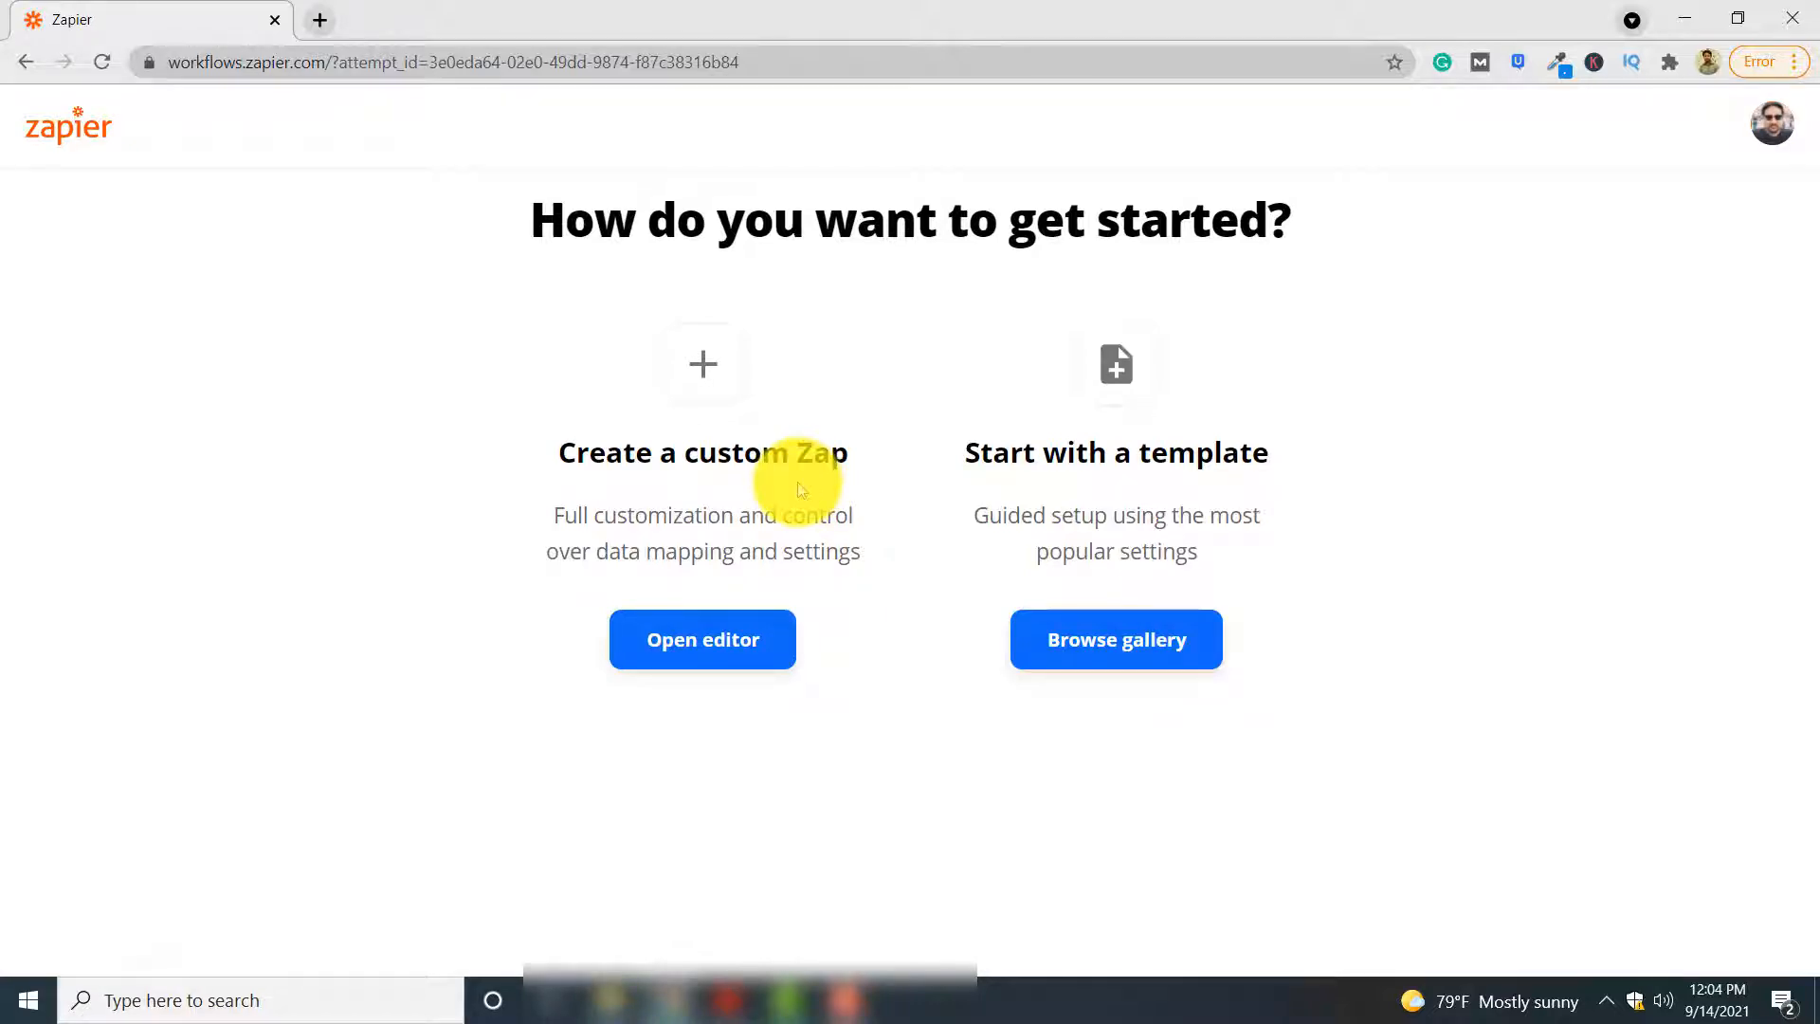
left_click(702, 663)
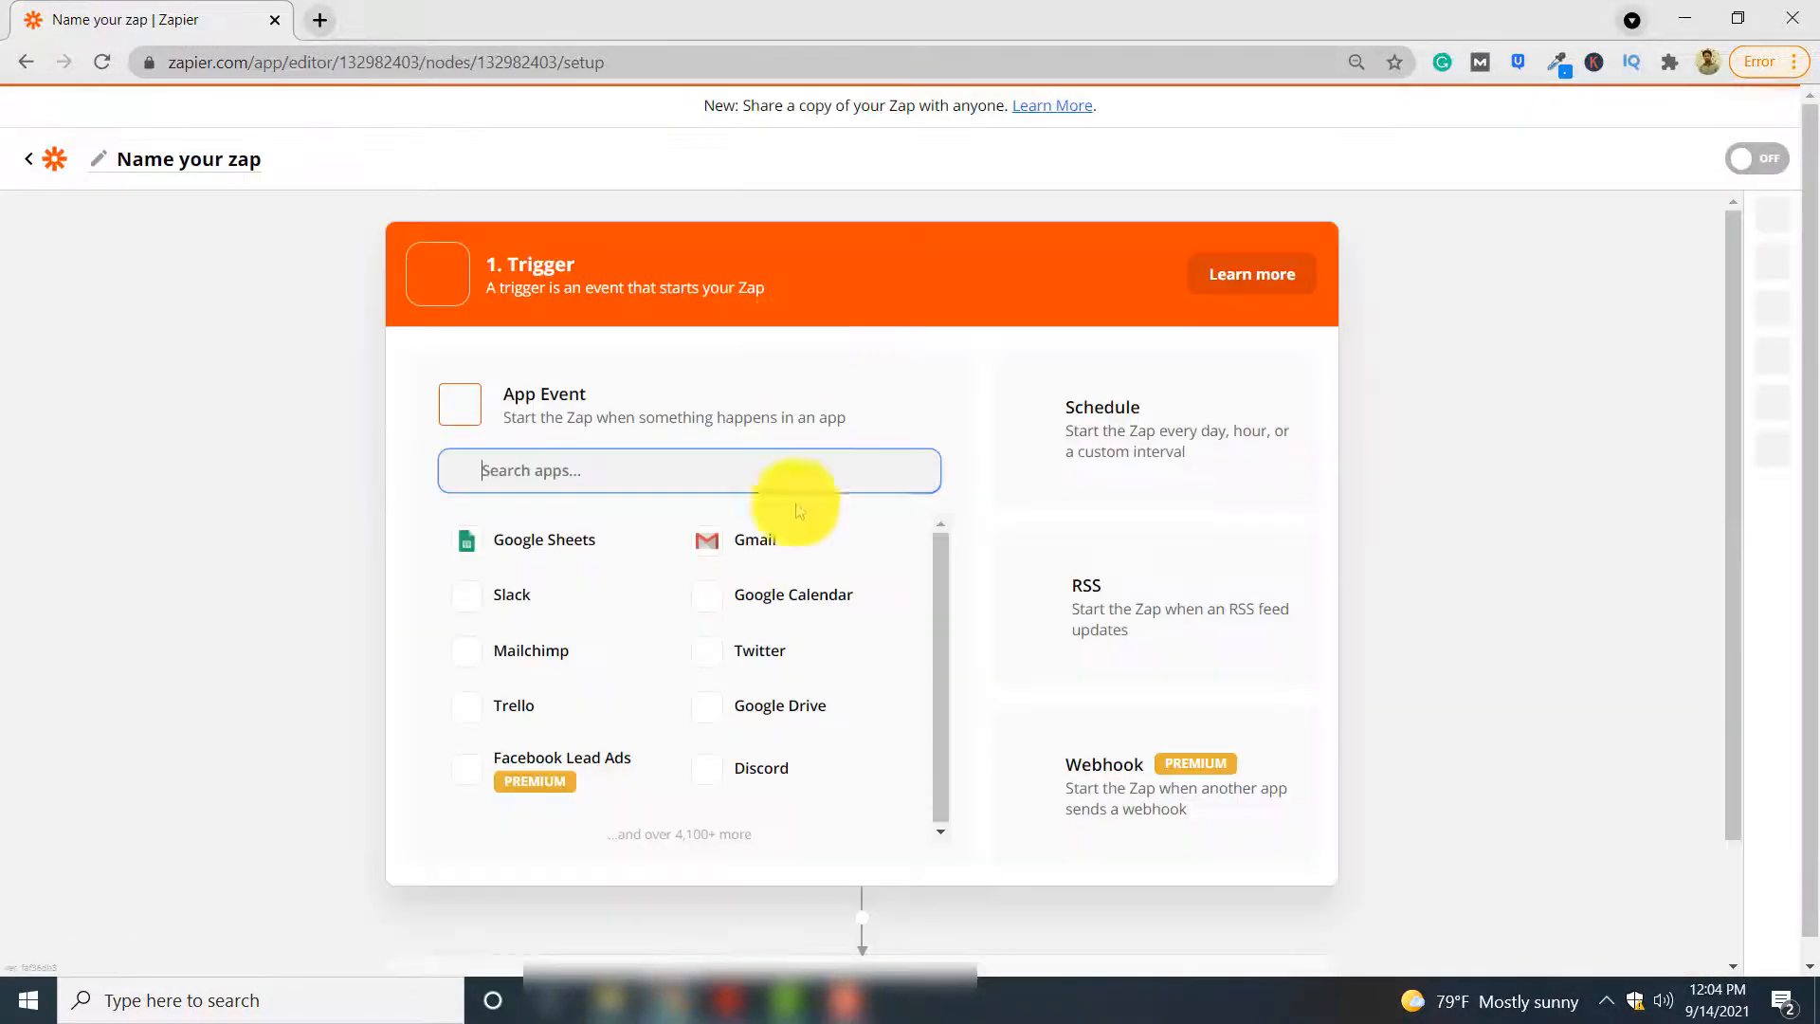
left_click(839, 701)
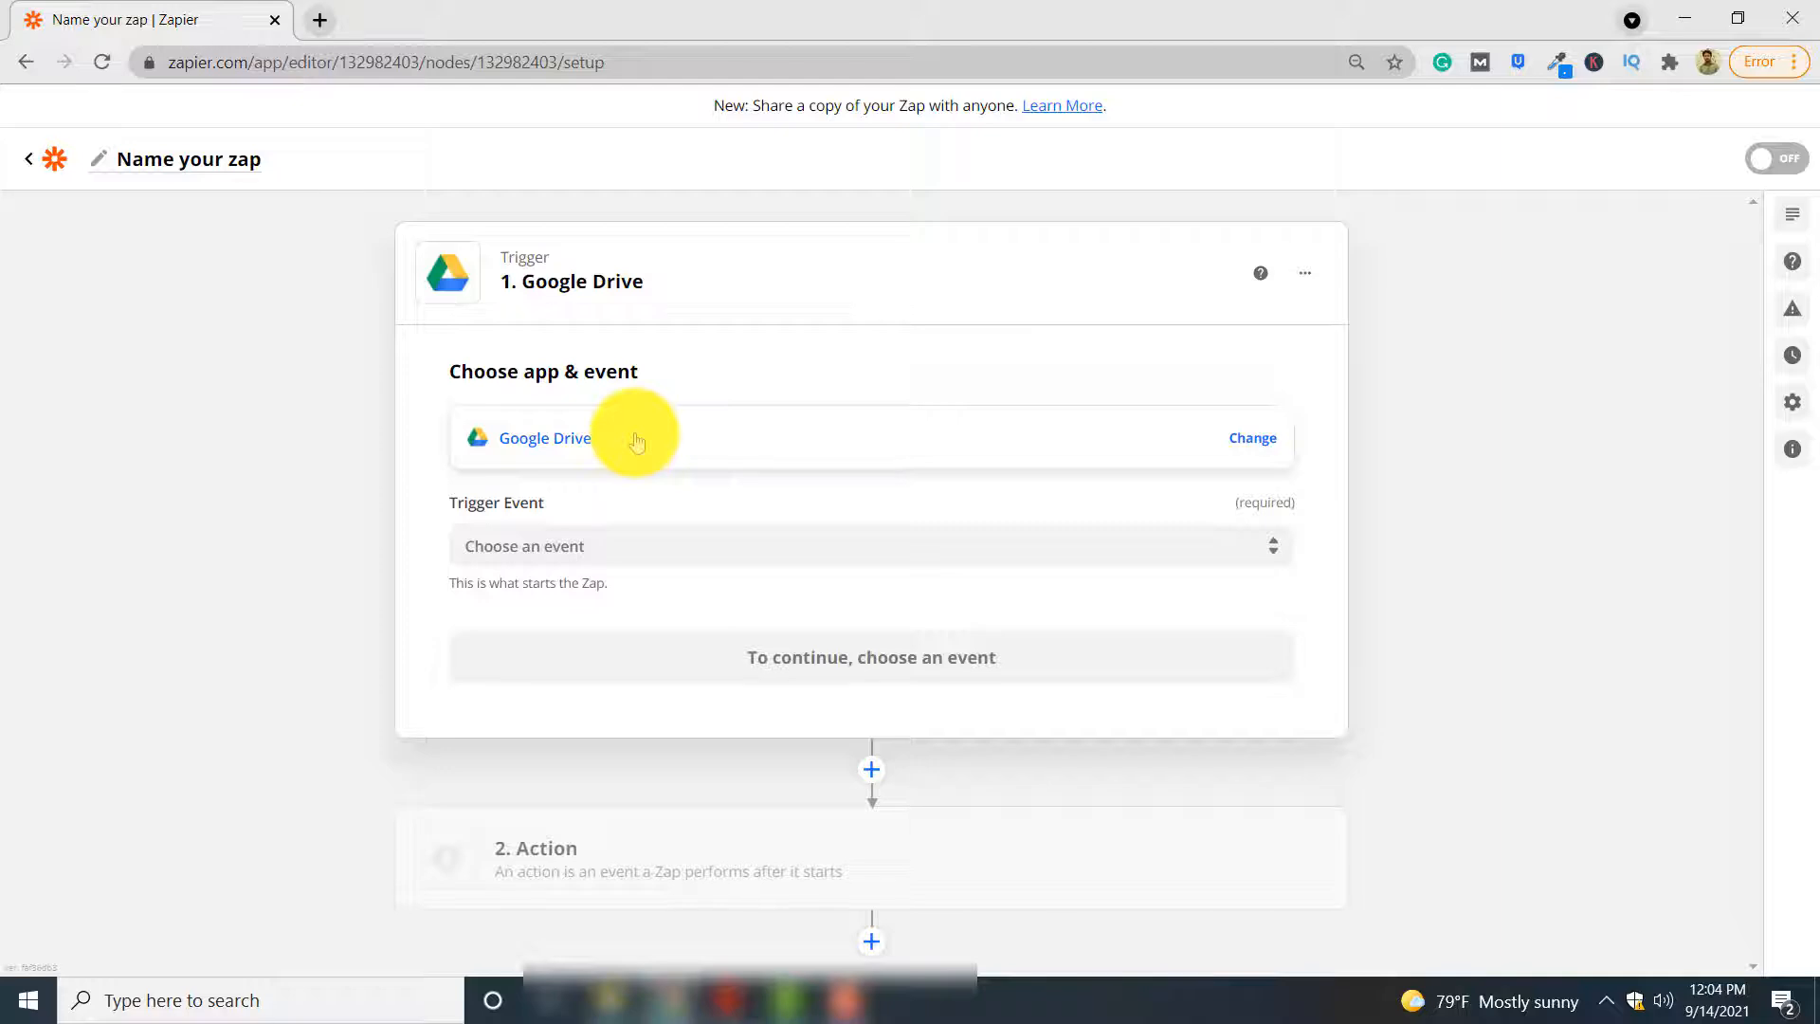
left_click(673, 547)
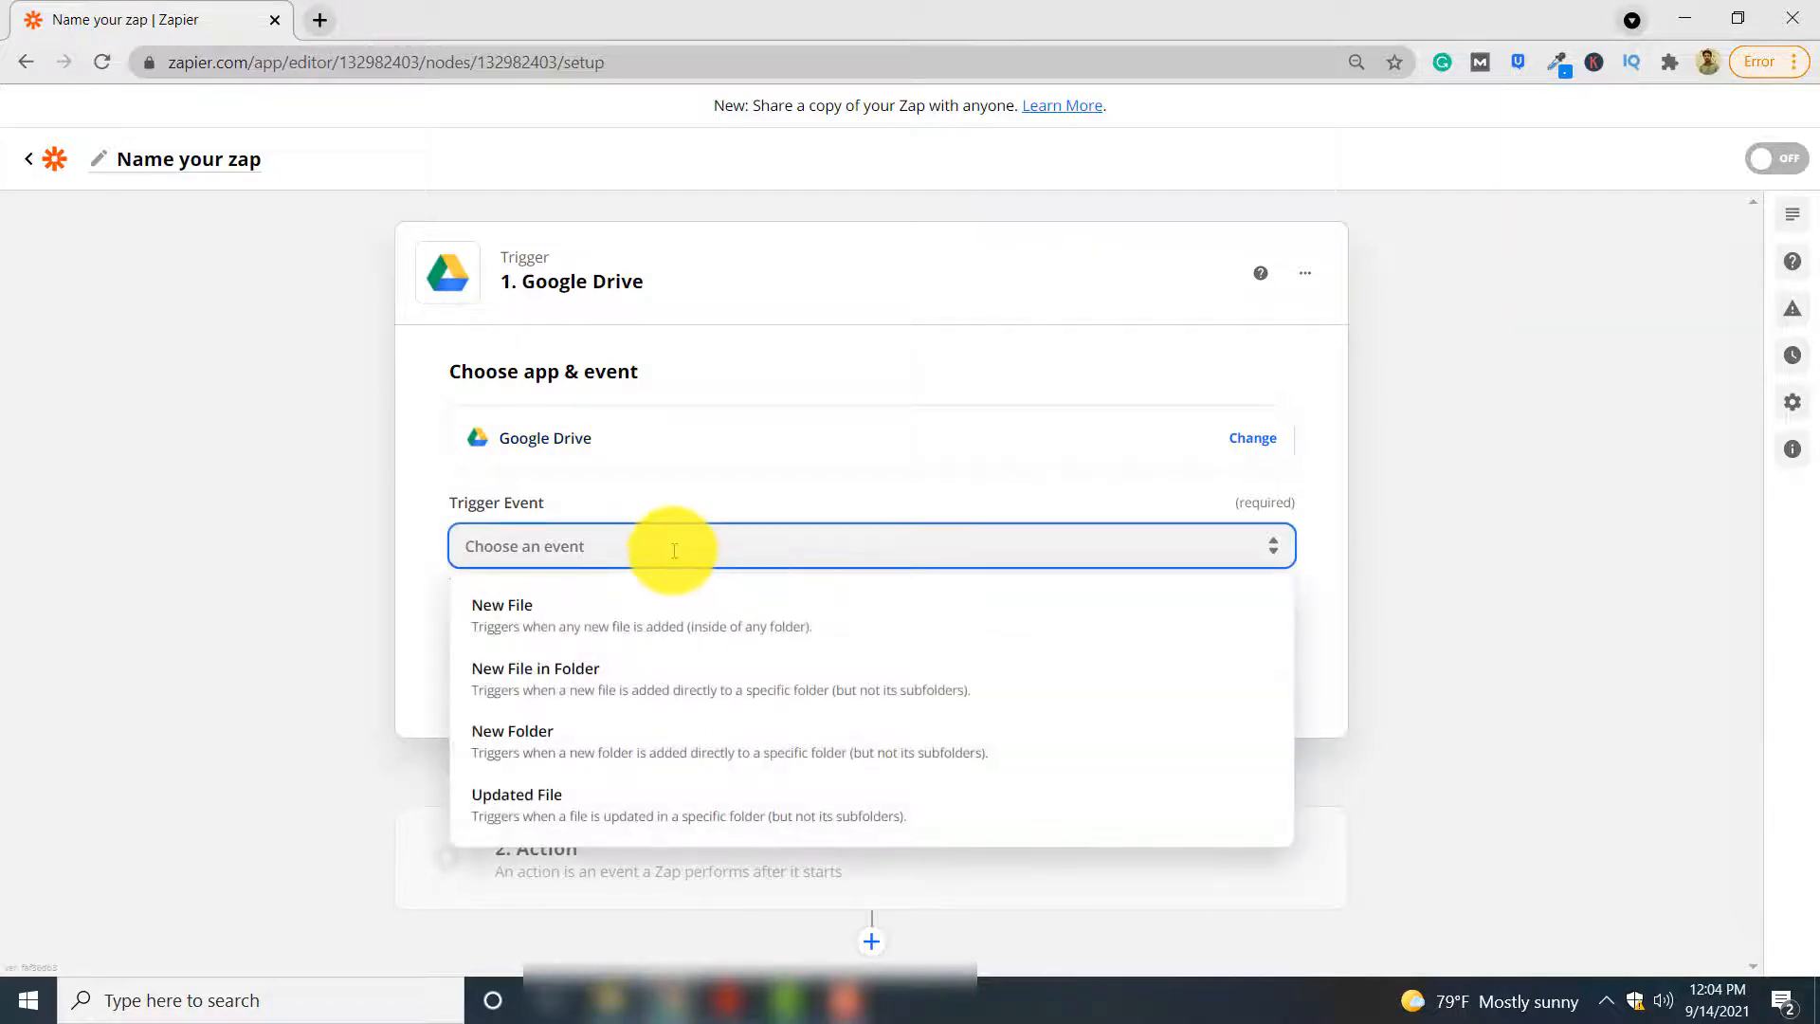
left_click(676, 692)
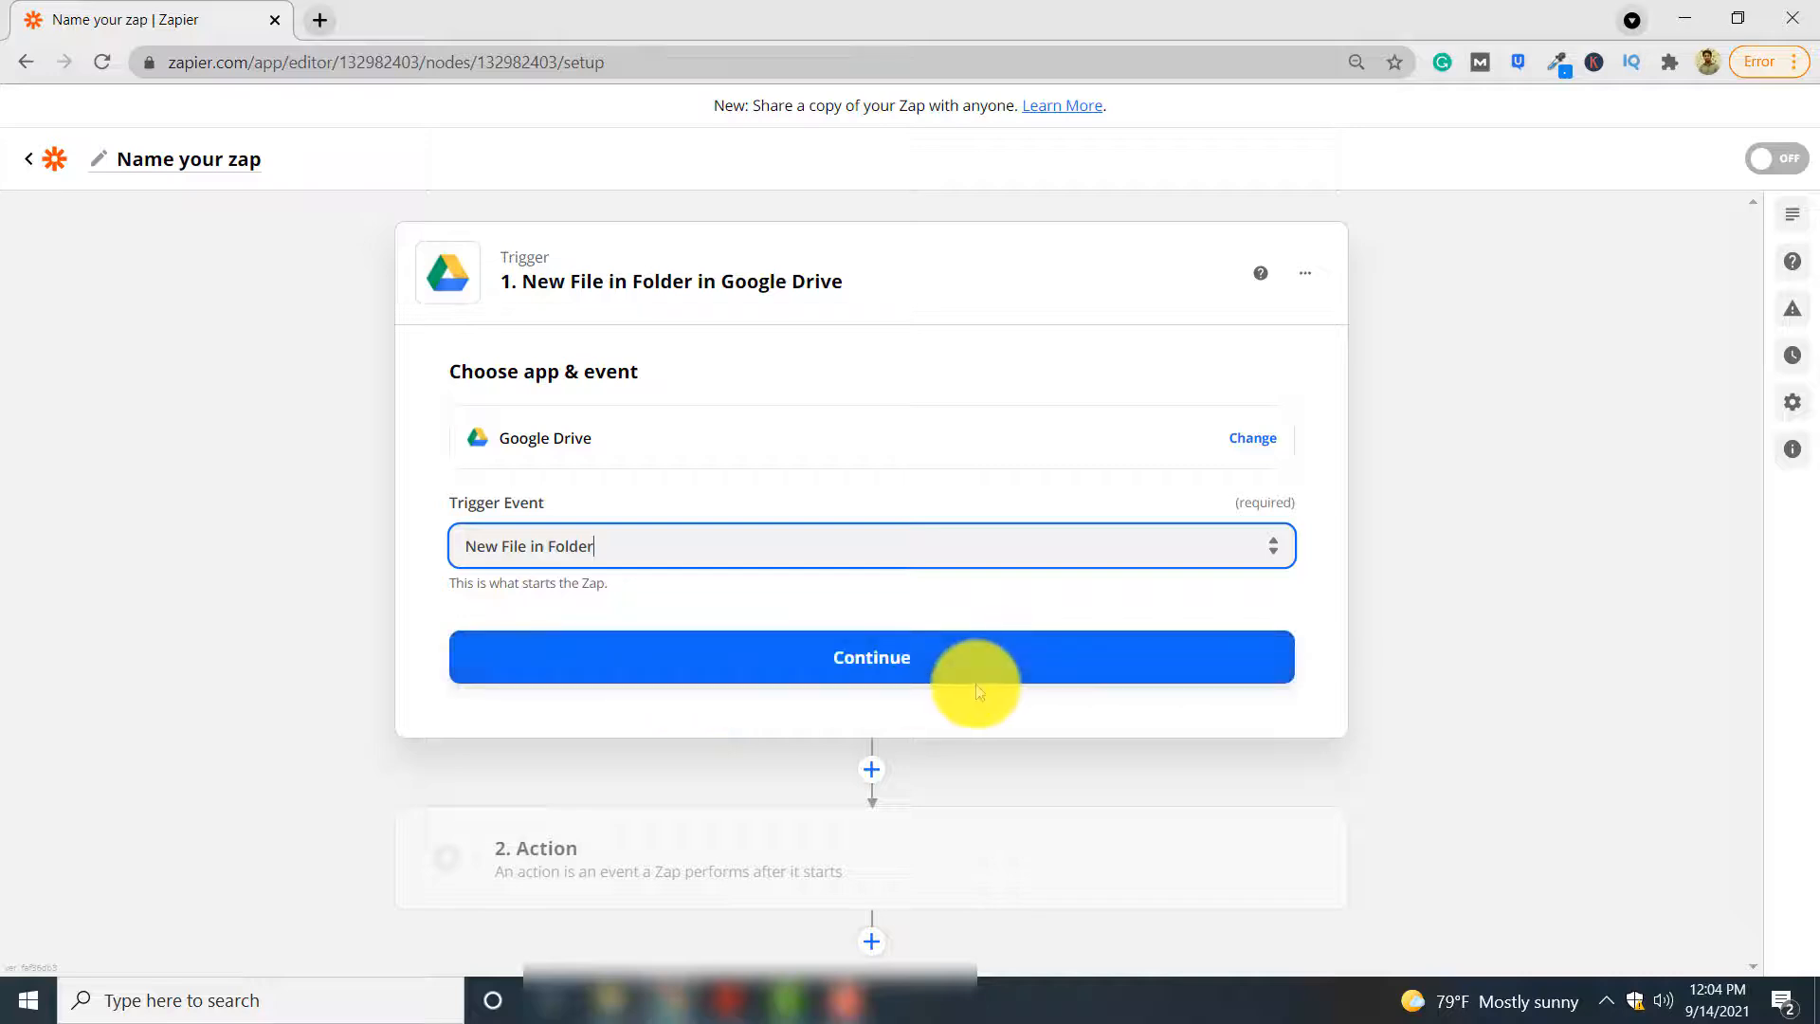
left_click(920, 674)
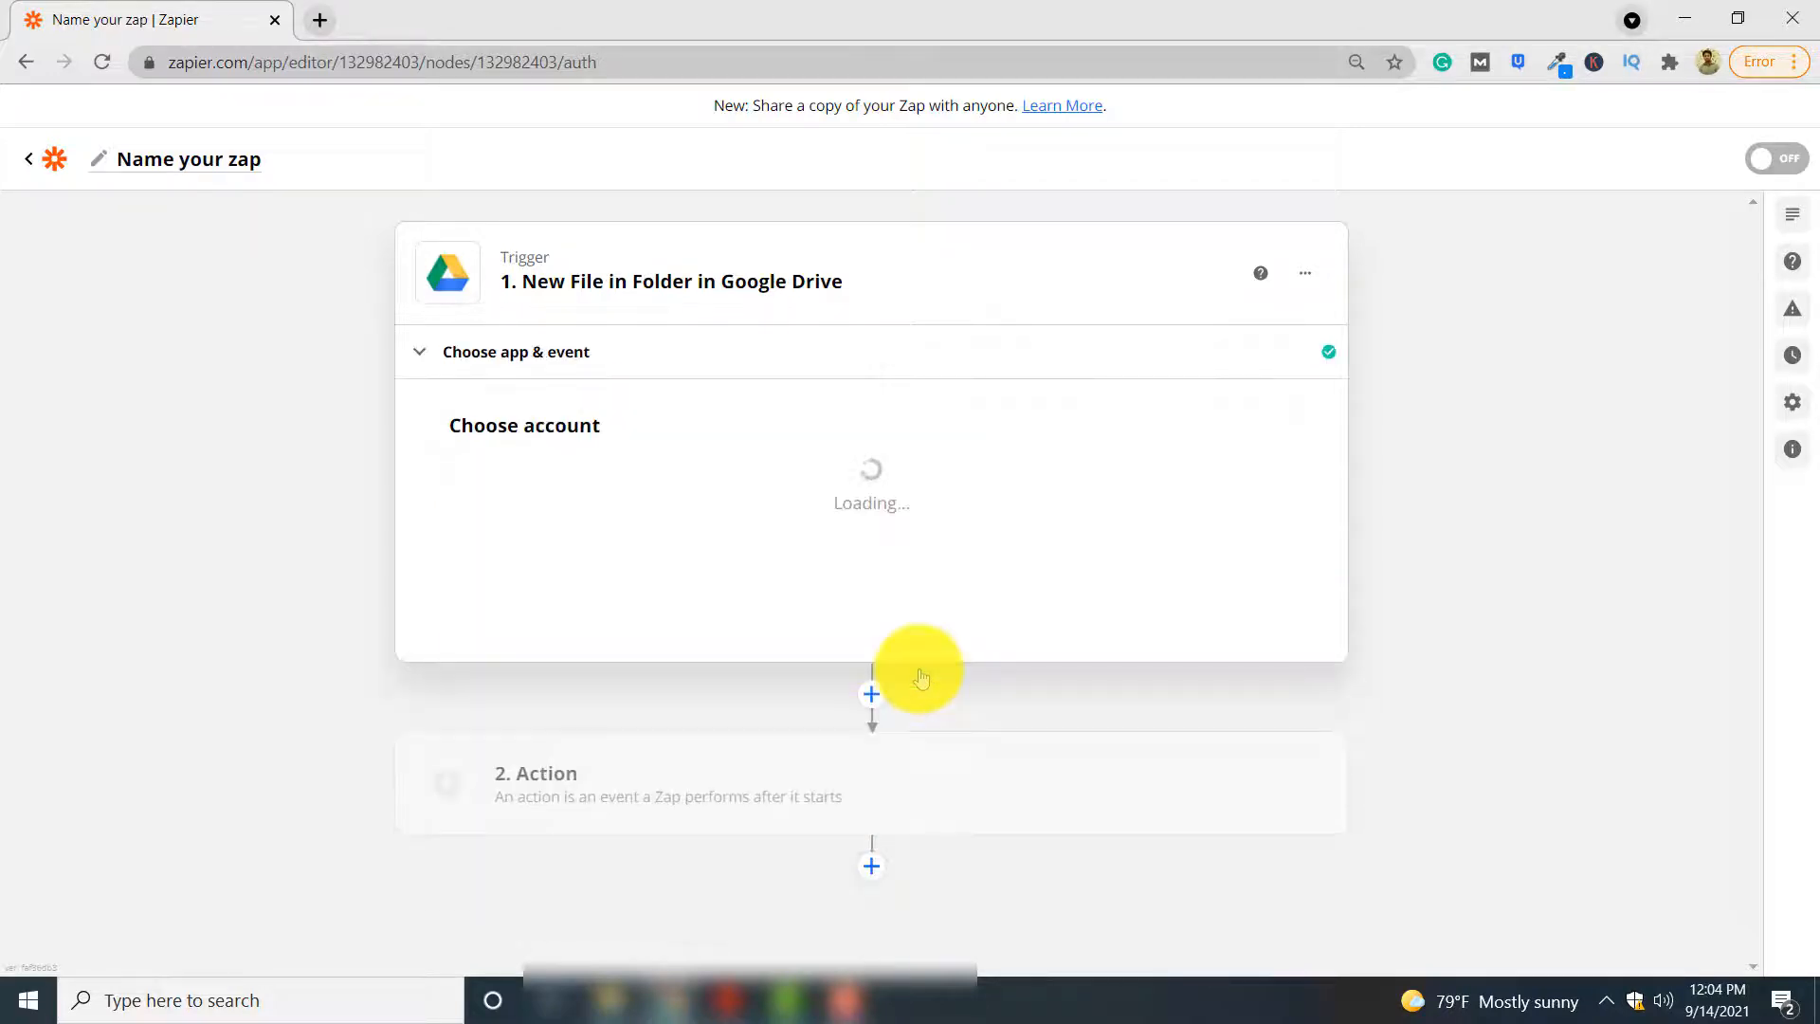
Choose the existing connected Google Drive account for the trigger and continue to the trigger setup
left_click(672, 512)
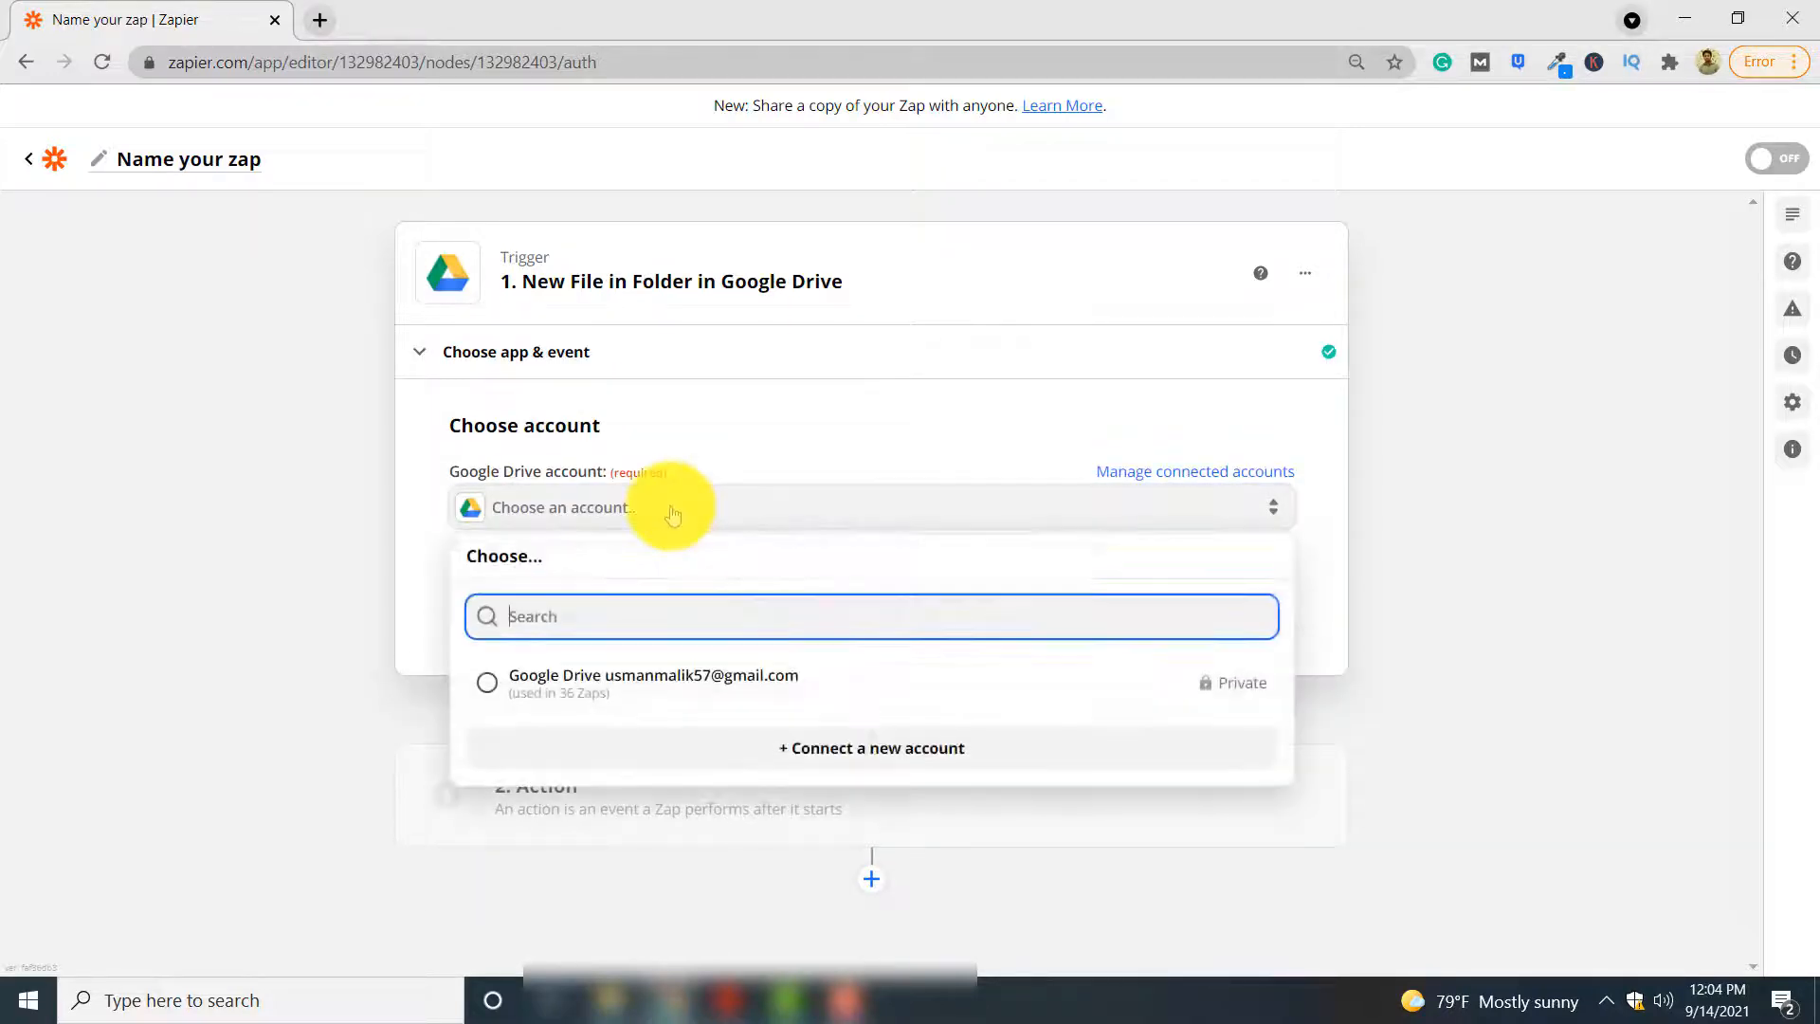
left_click(722, 679)
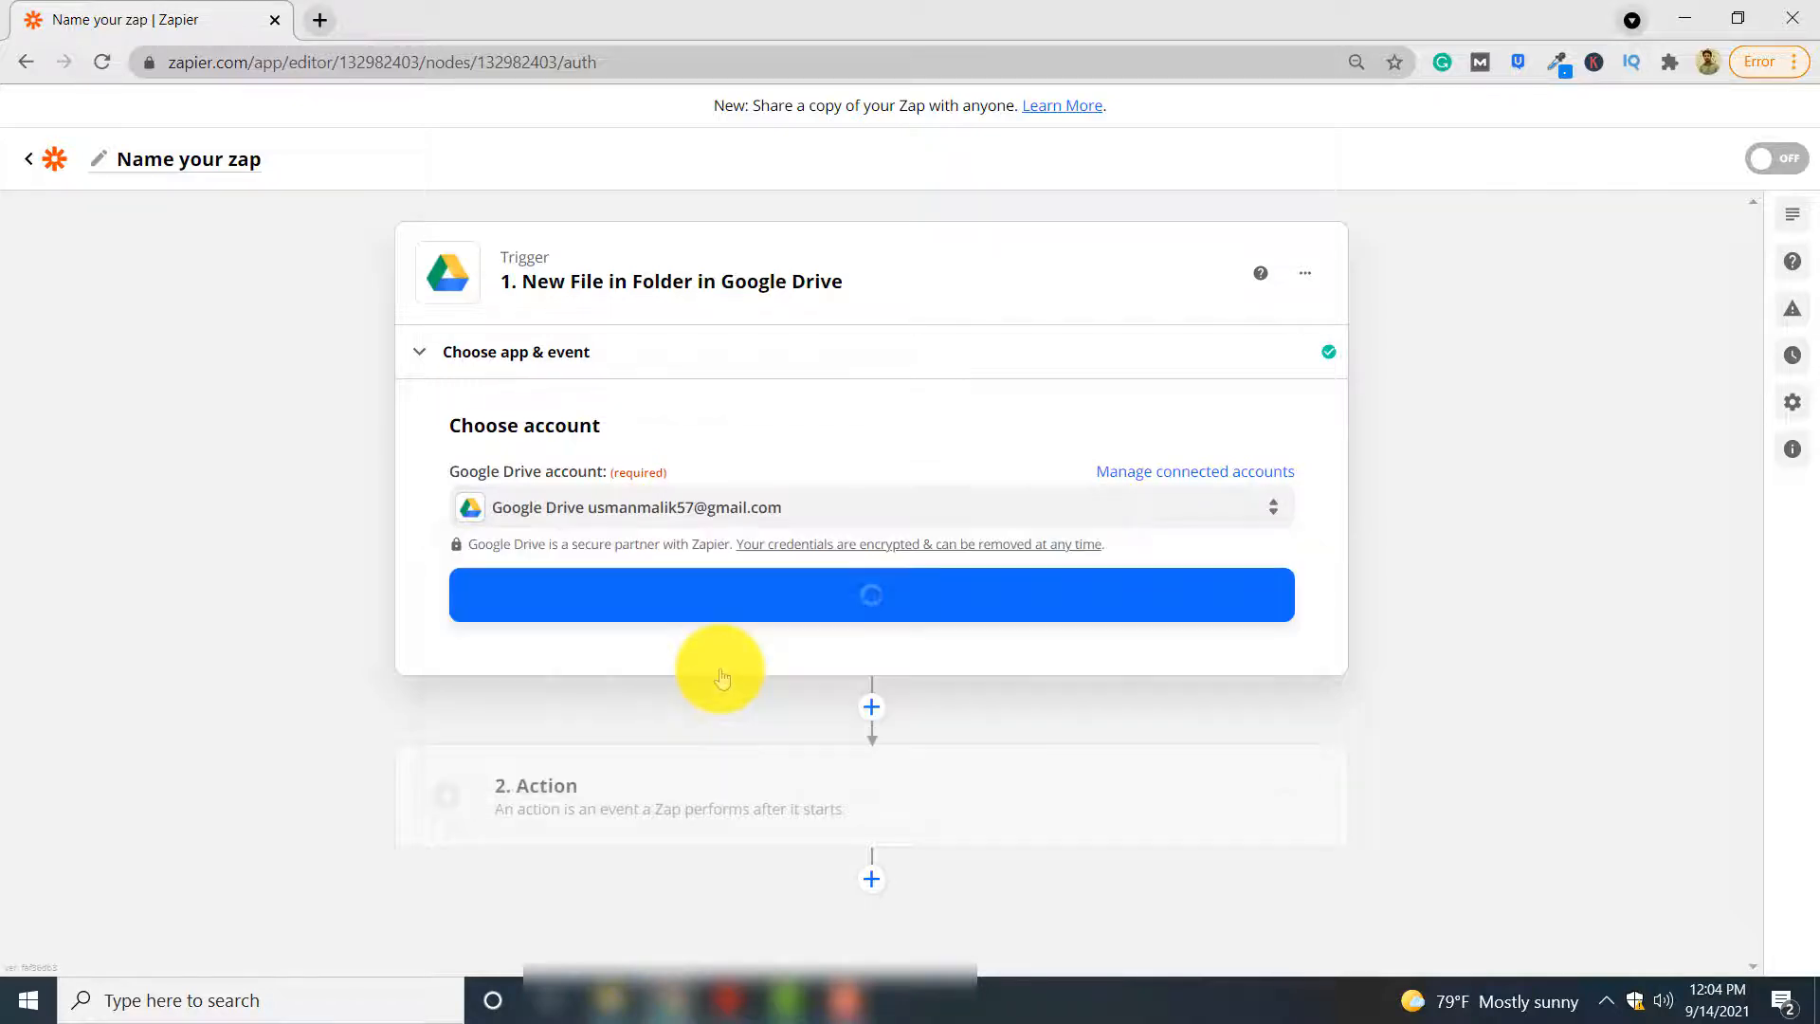
left_click(941, 618)
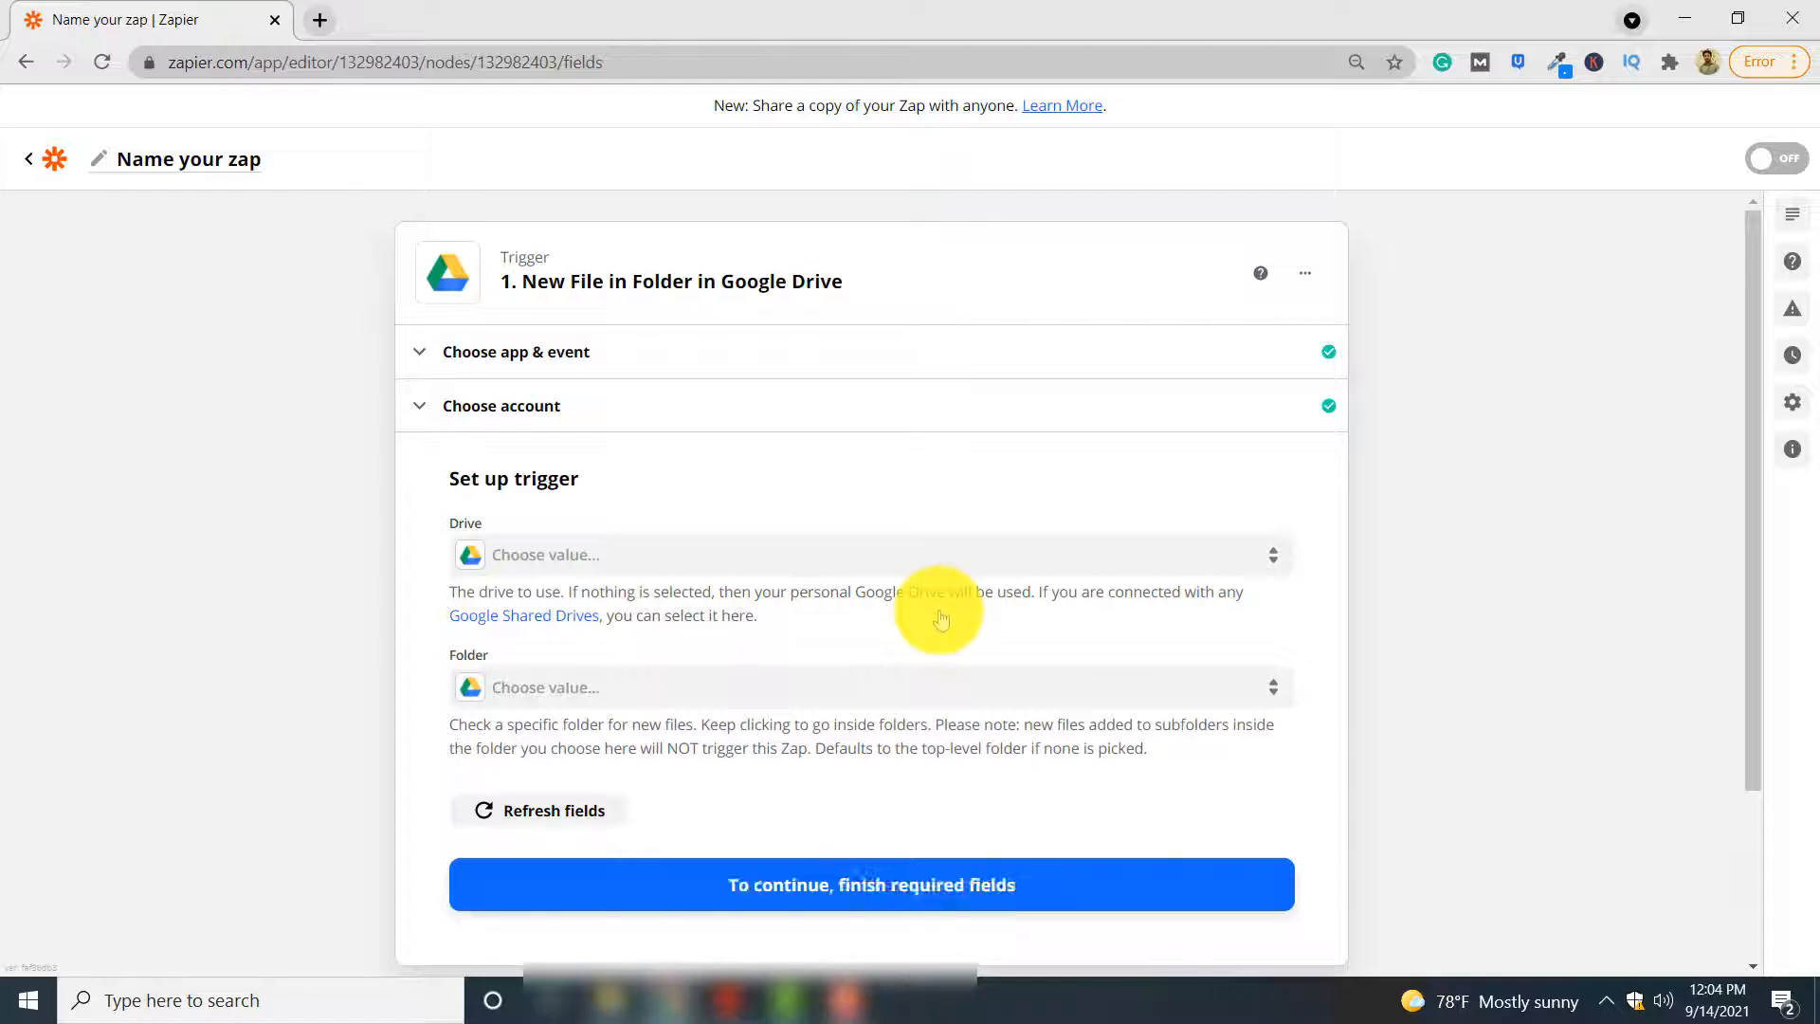
Set the trigger's folder to my_documents and its drive to My Google Drive, and continue to the trigger test
left_click(609, 695)
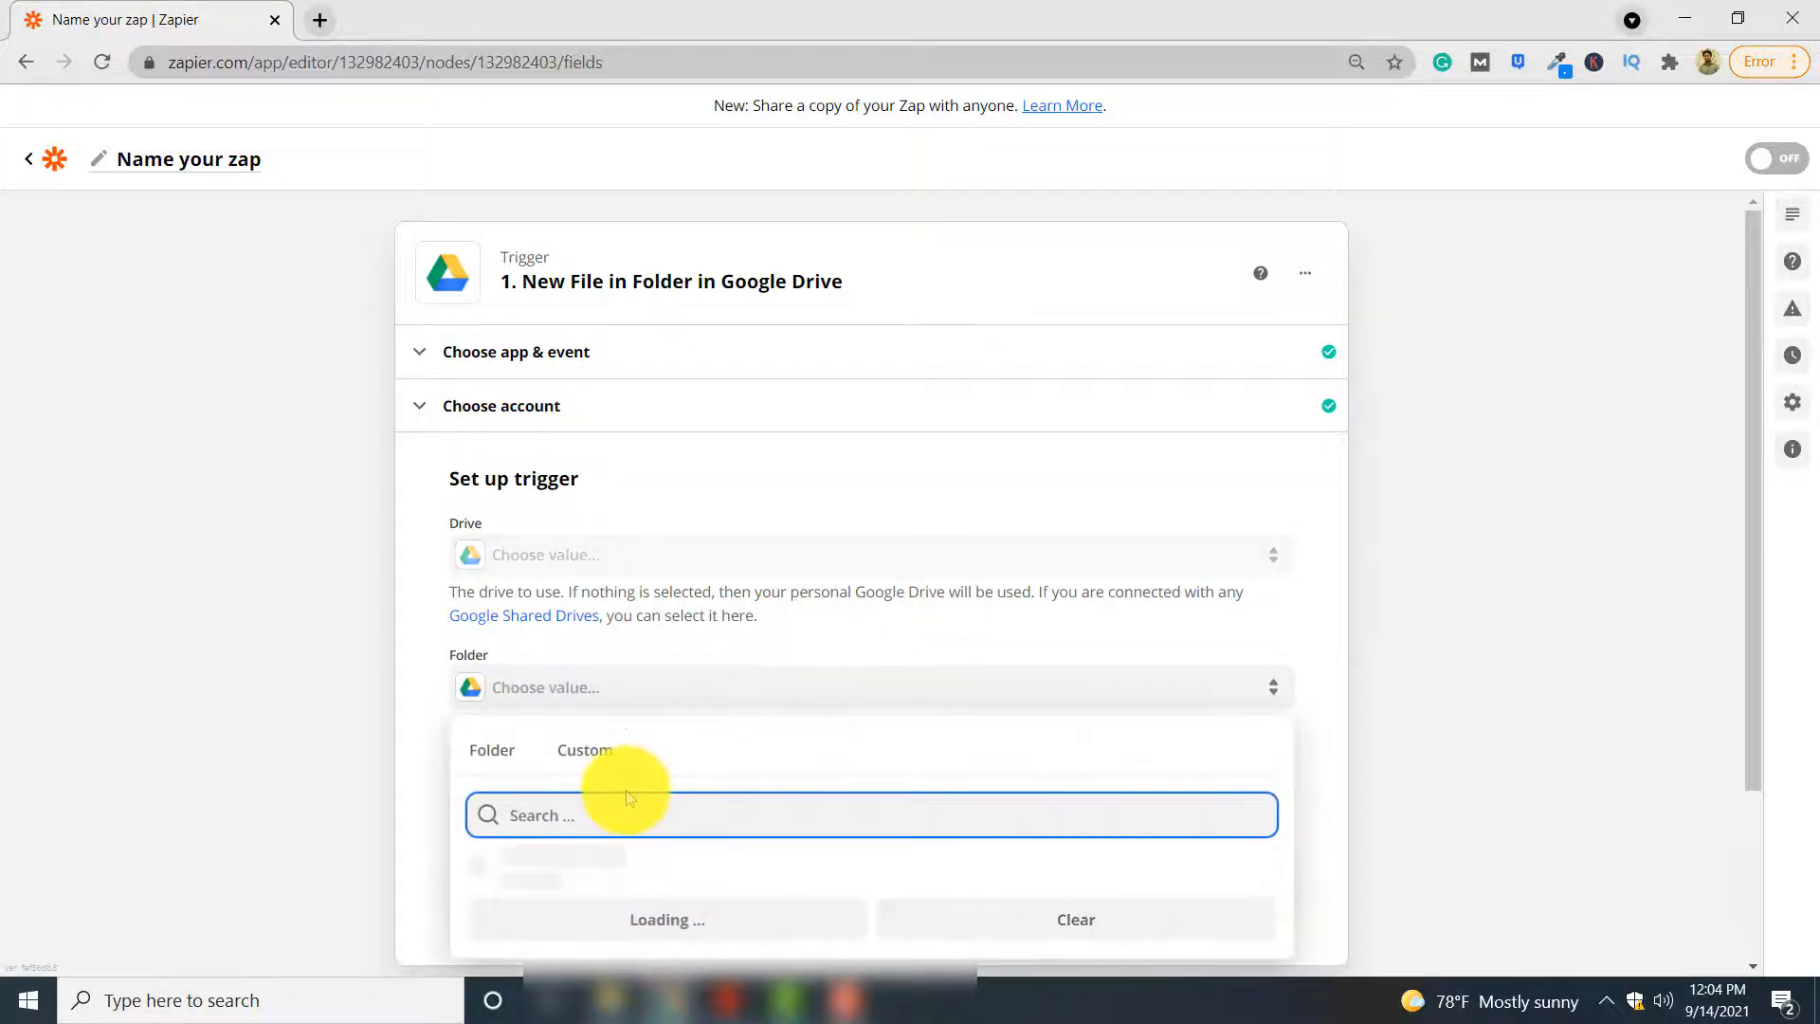
scroll(645, 806, "down", 1)
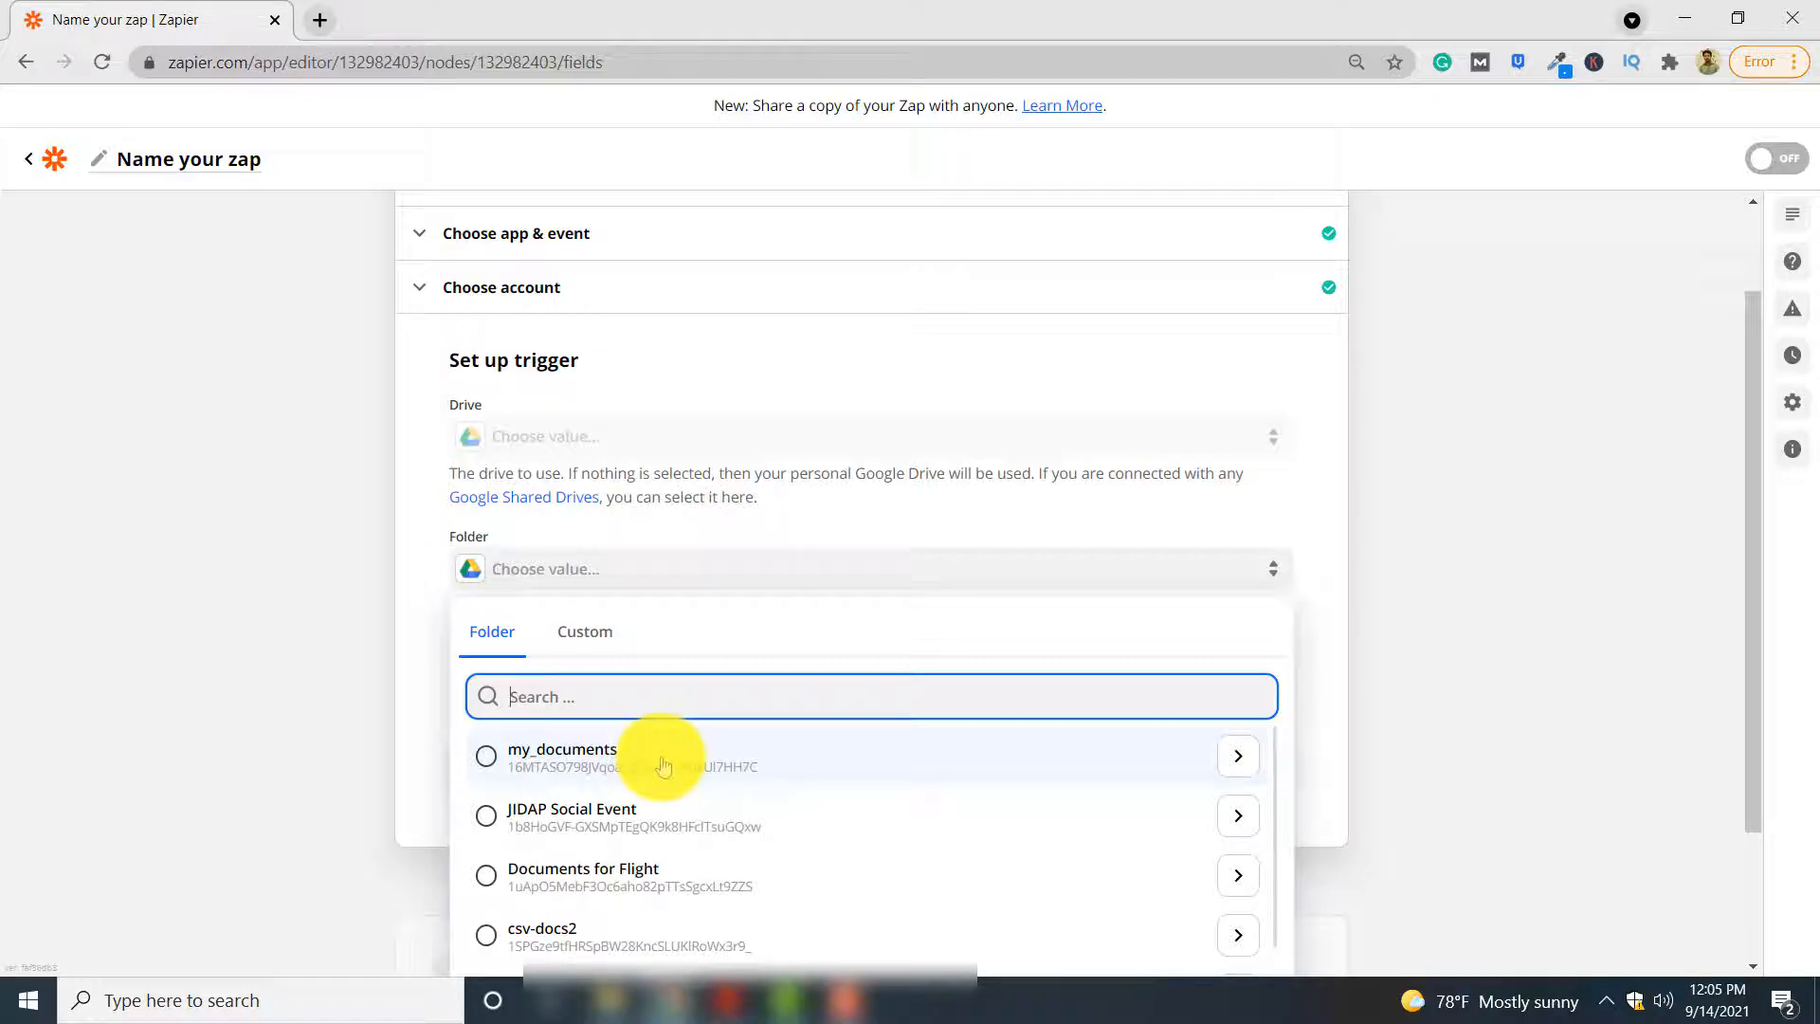
left_click(663, 766)
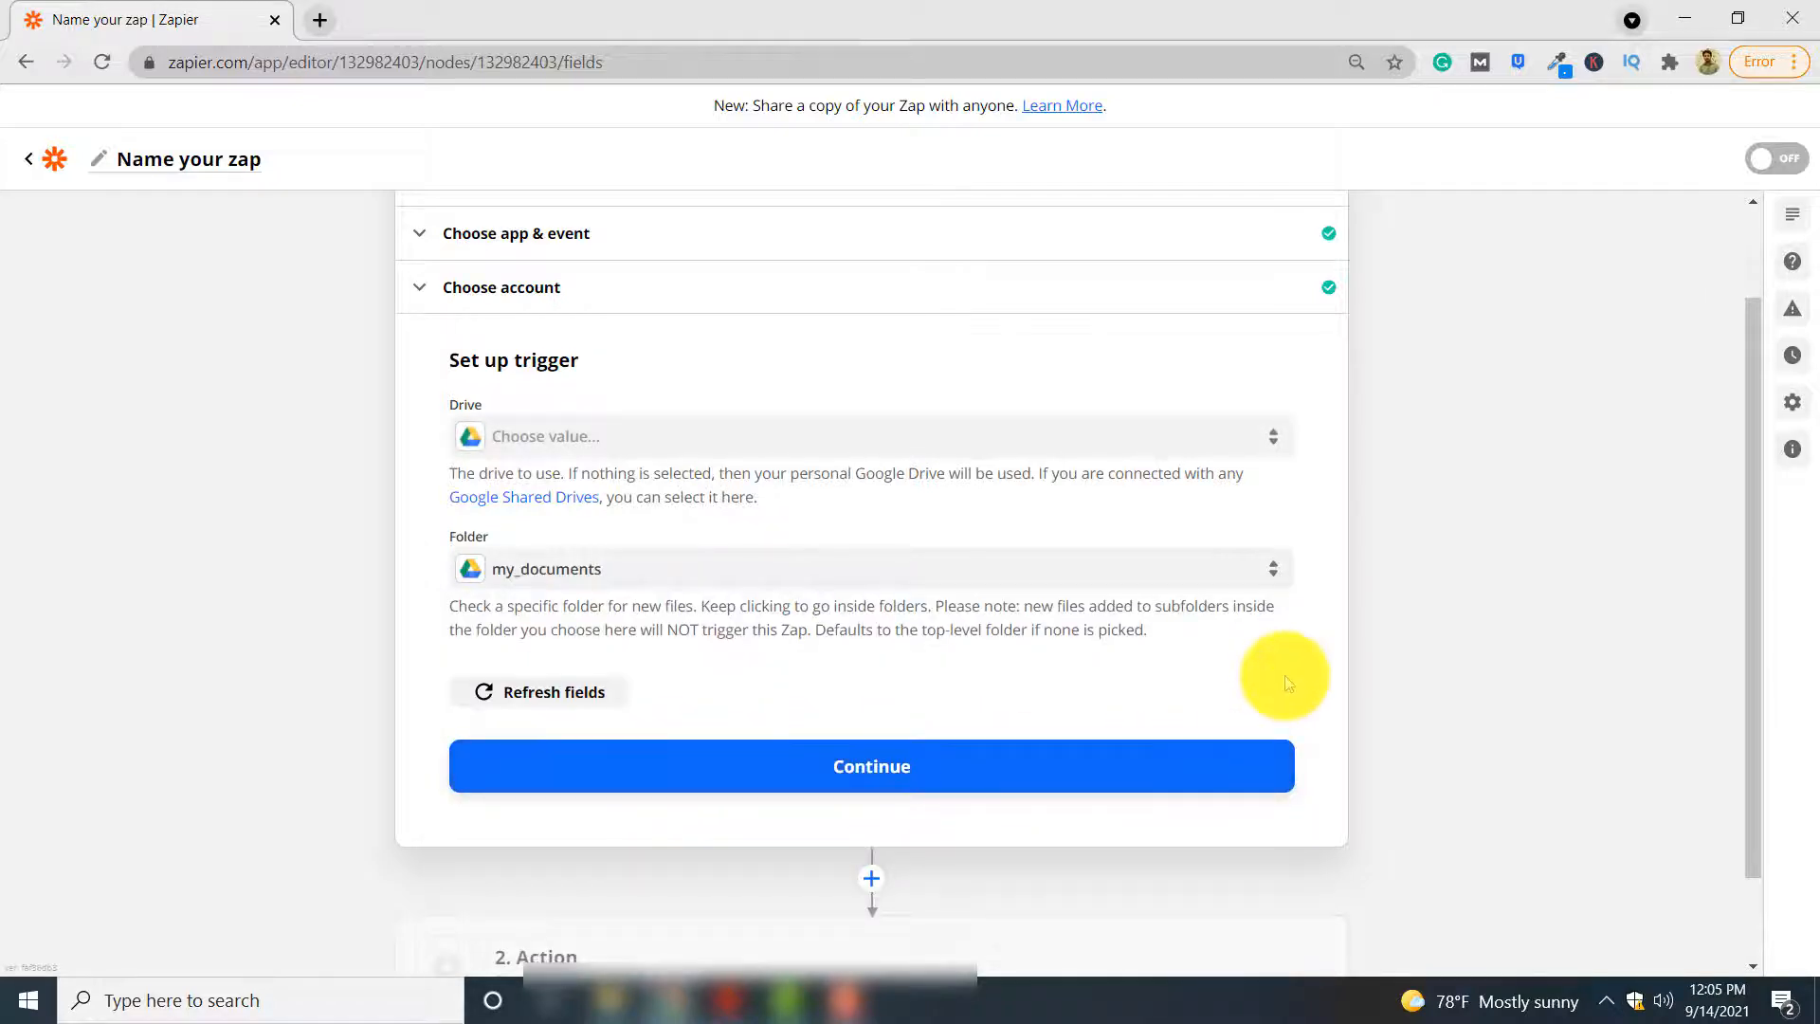
left_click(563, 438)
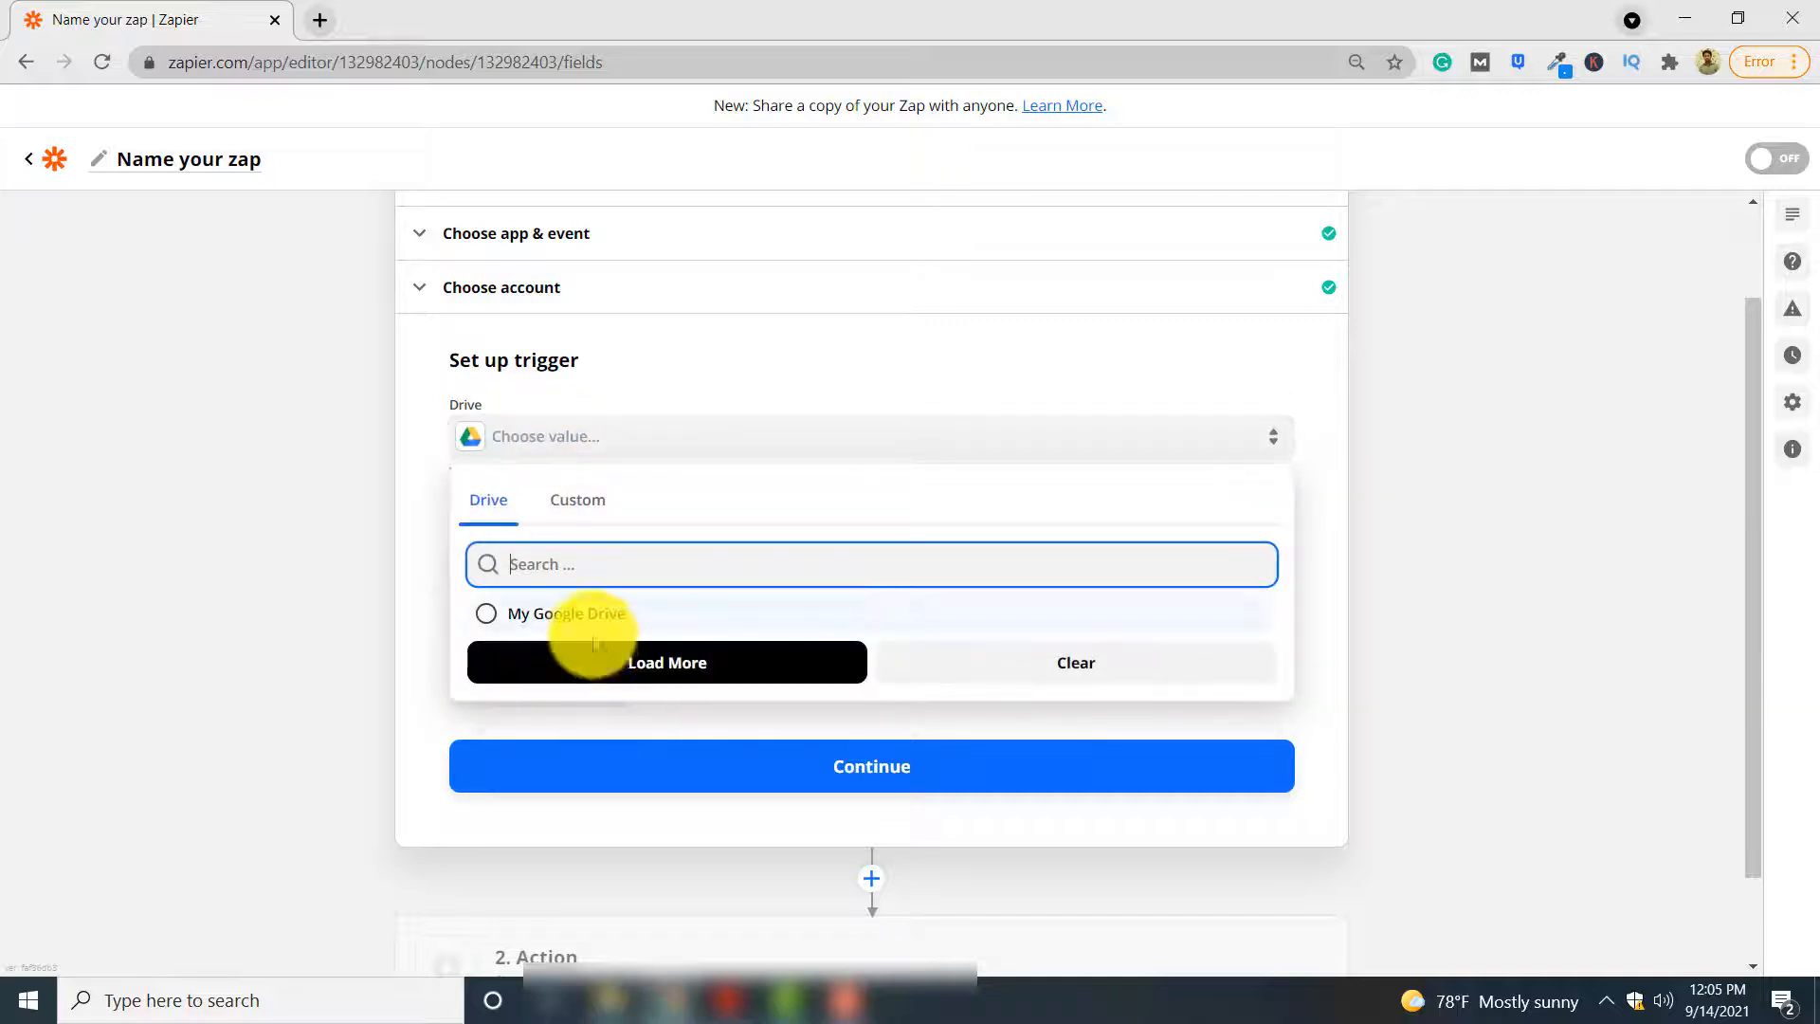
left_click(583, 613)
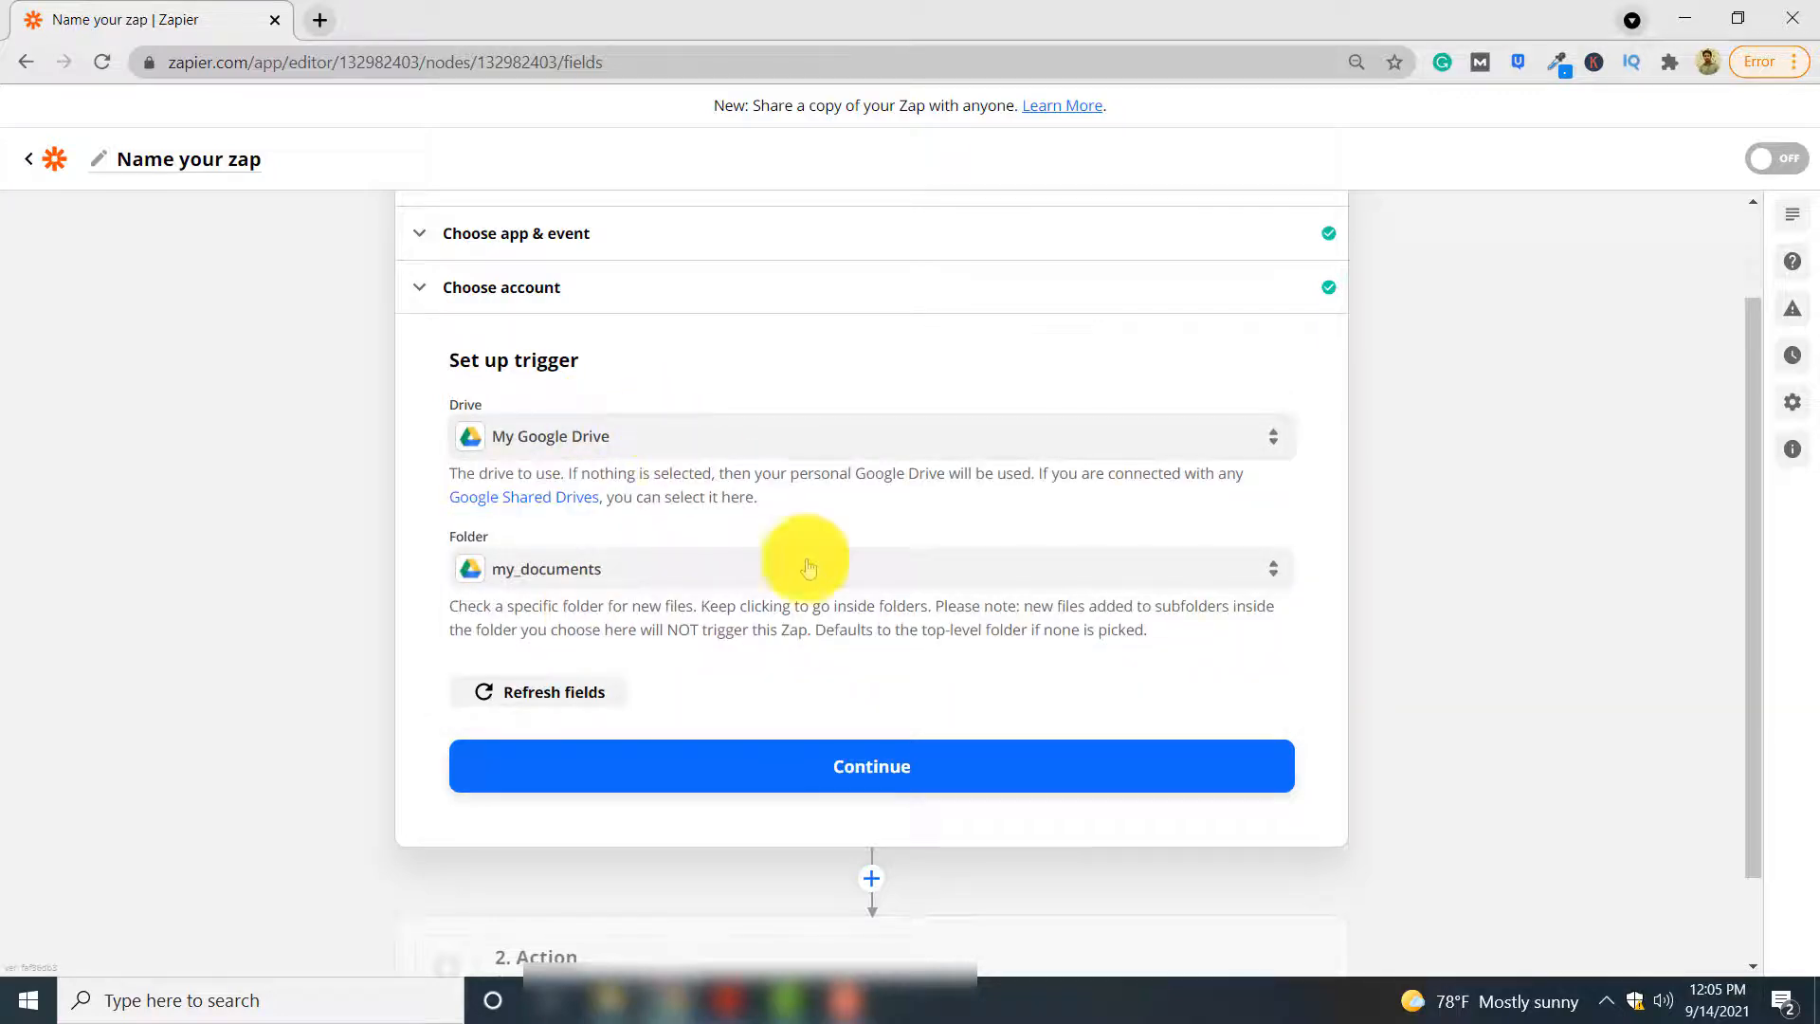
left_click(952, 776)
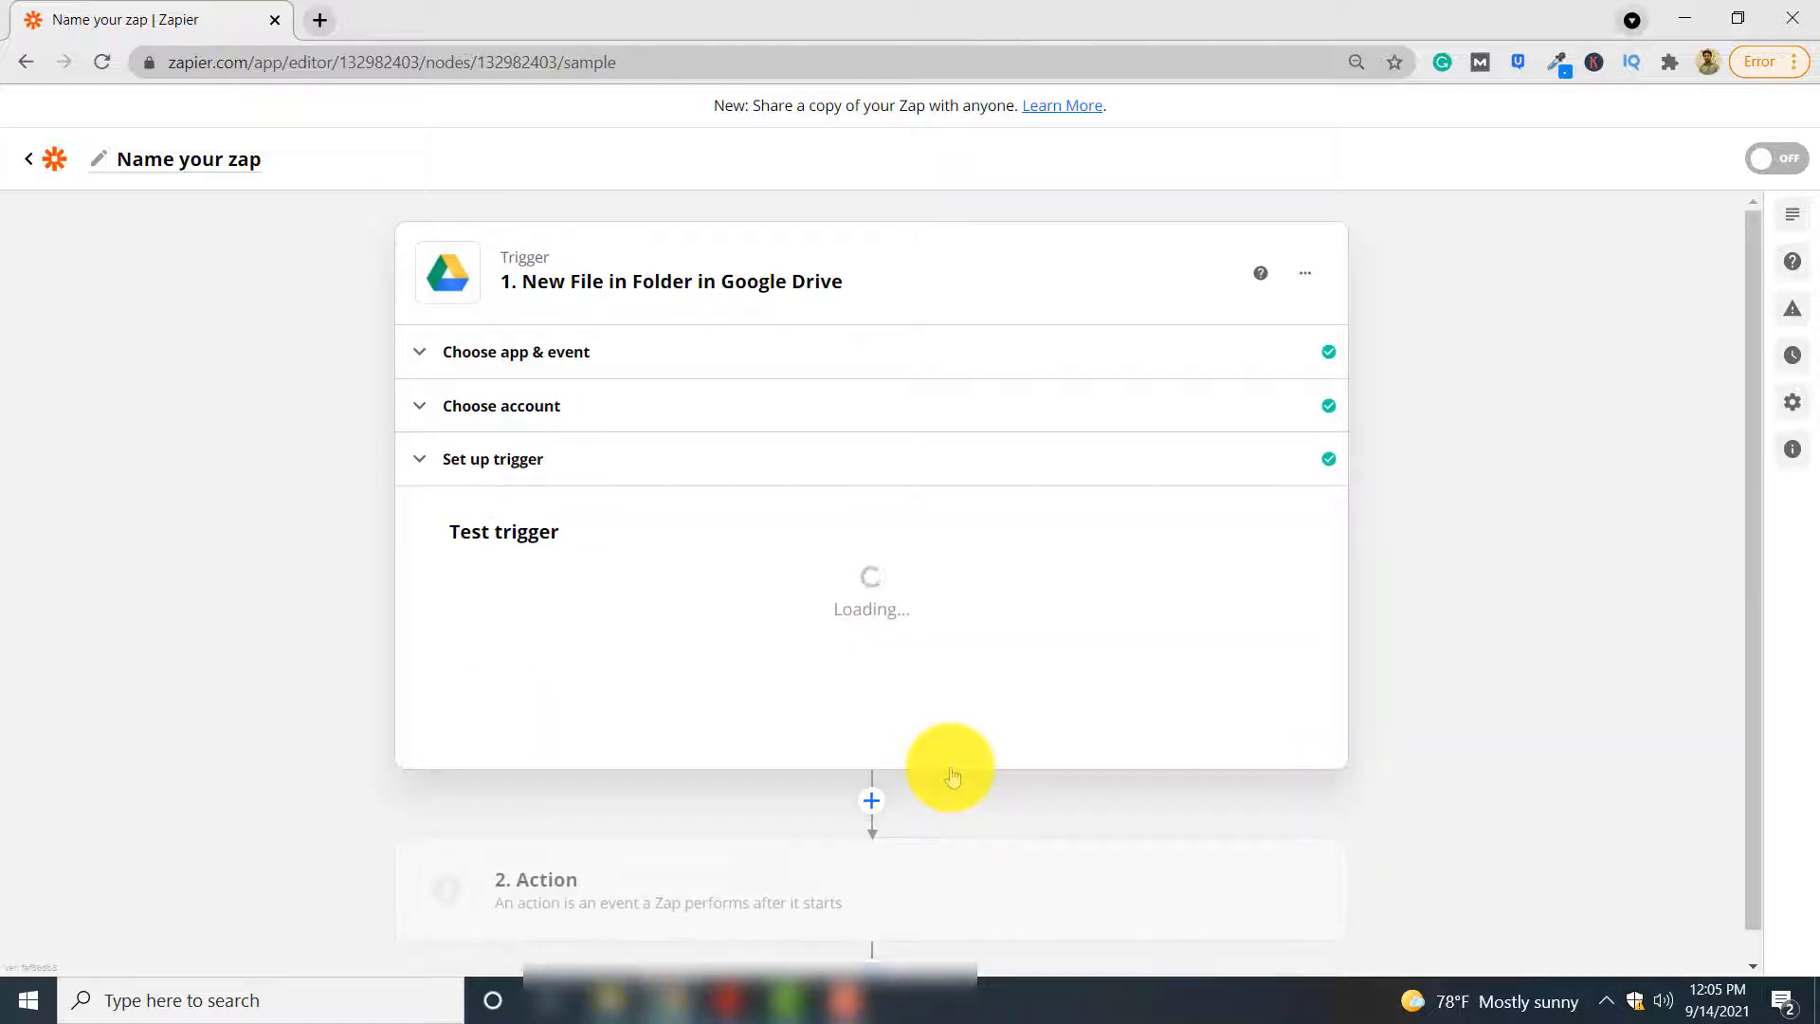
Test the trigger and highlight the title of the sample file in the test data
scroll(953, 776, "down", 1)
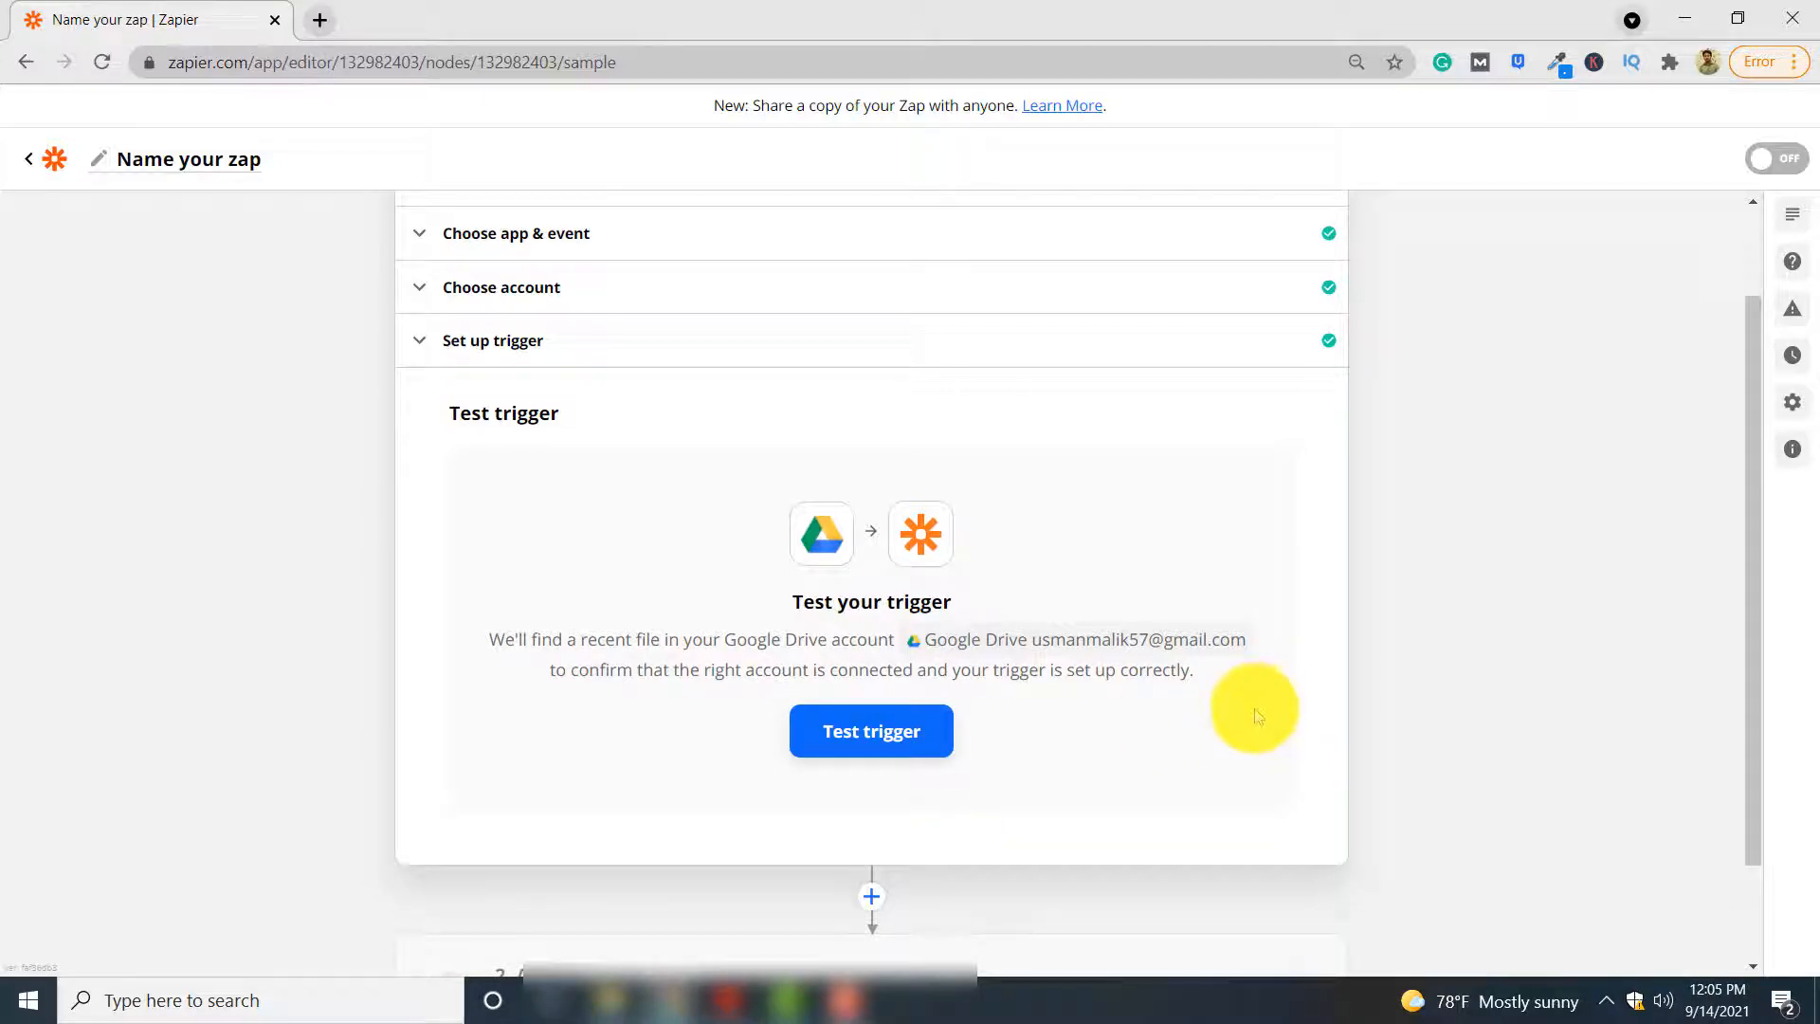
left_click(918, 748)
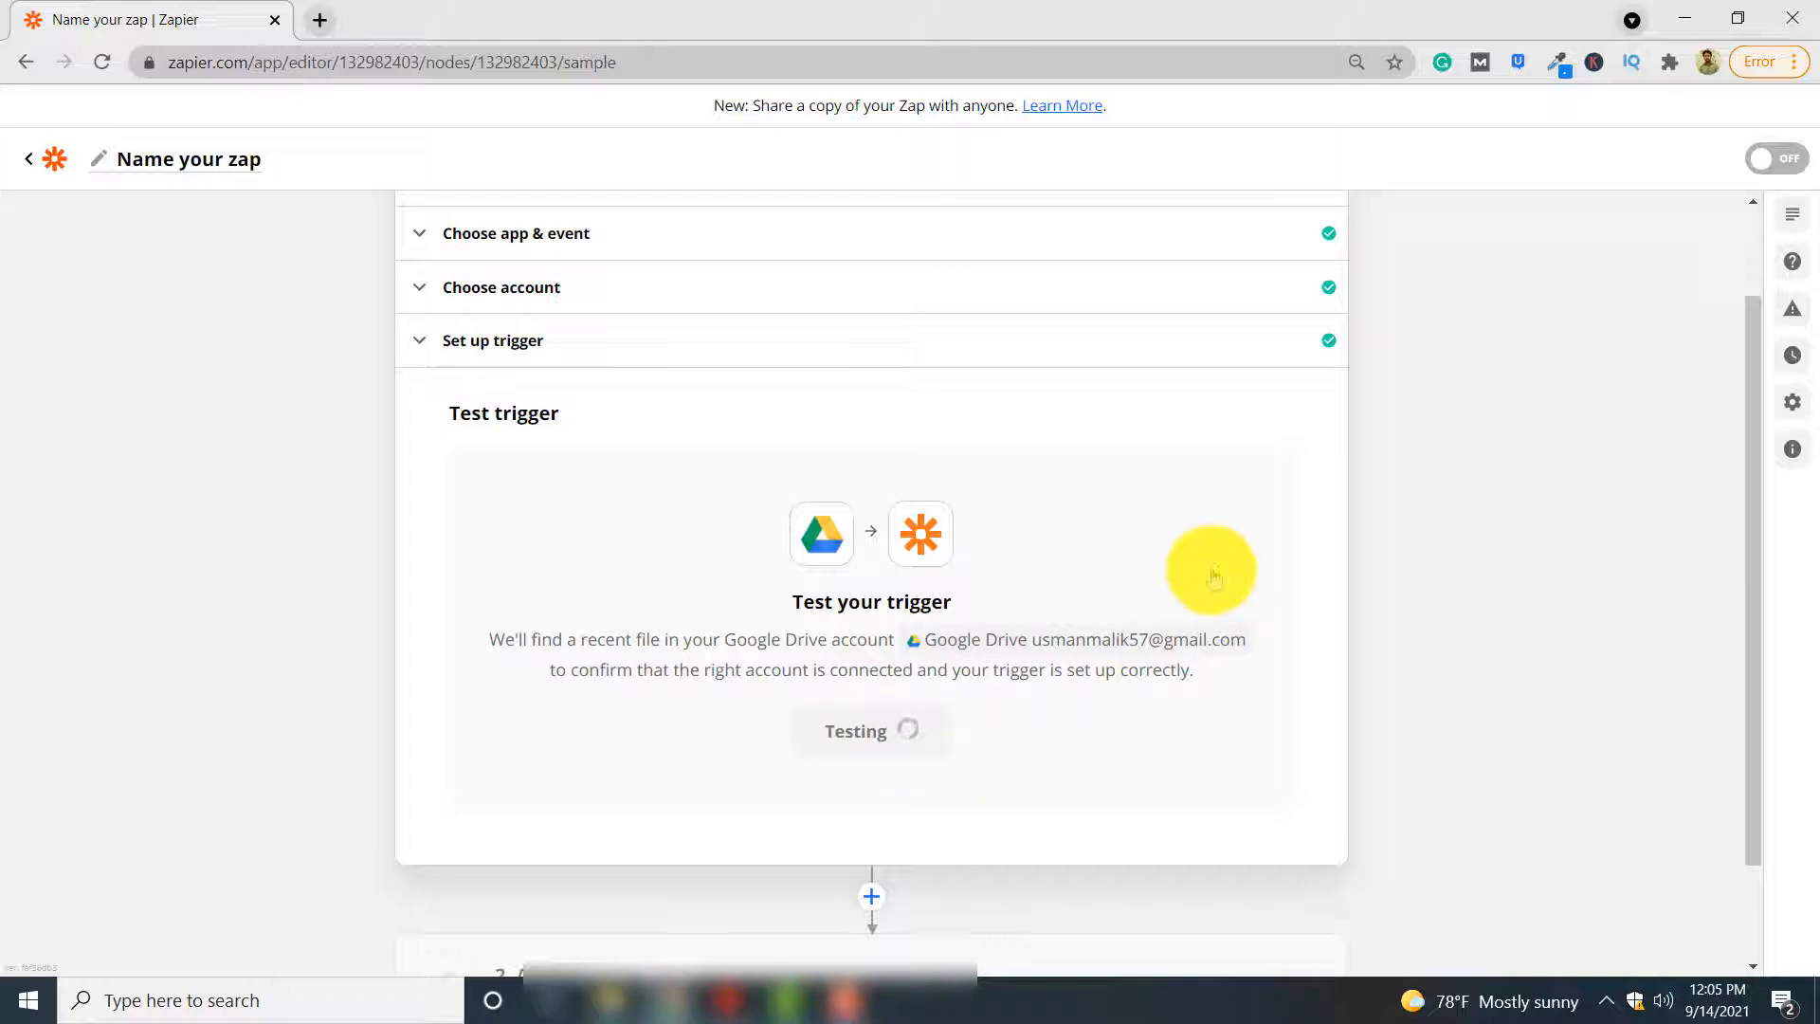
scroll(1212, 570, "down", 2)
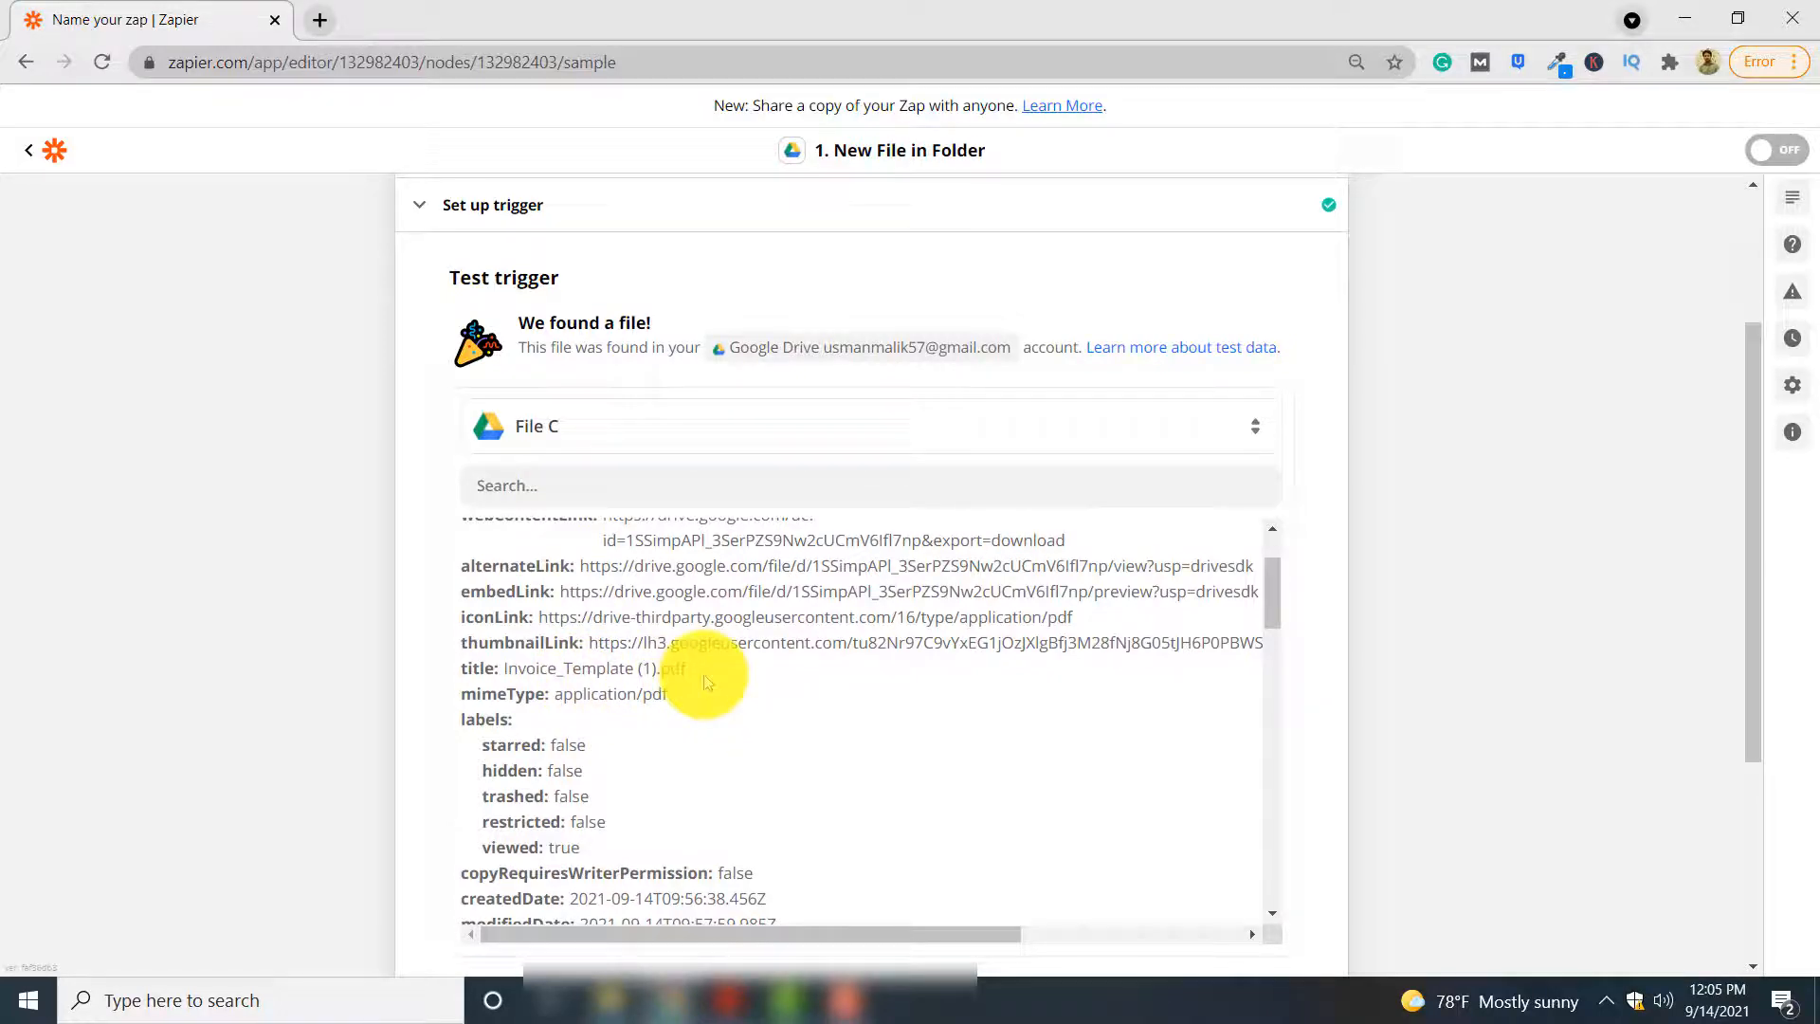
double_click(588, 674)
left_click(713, 674)
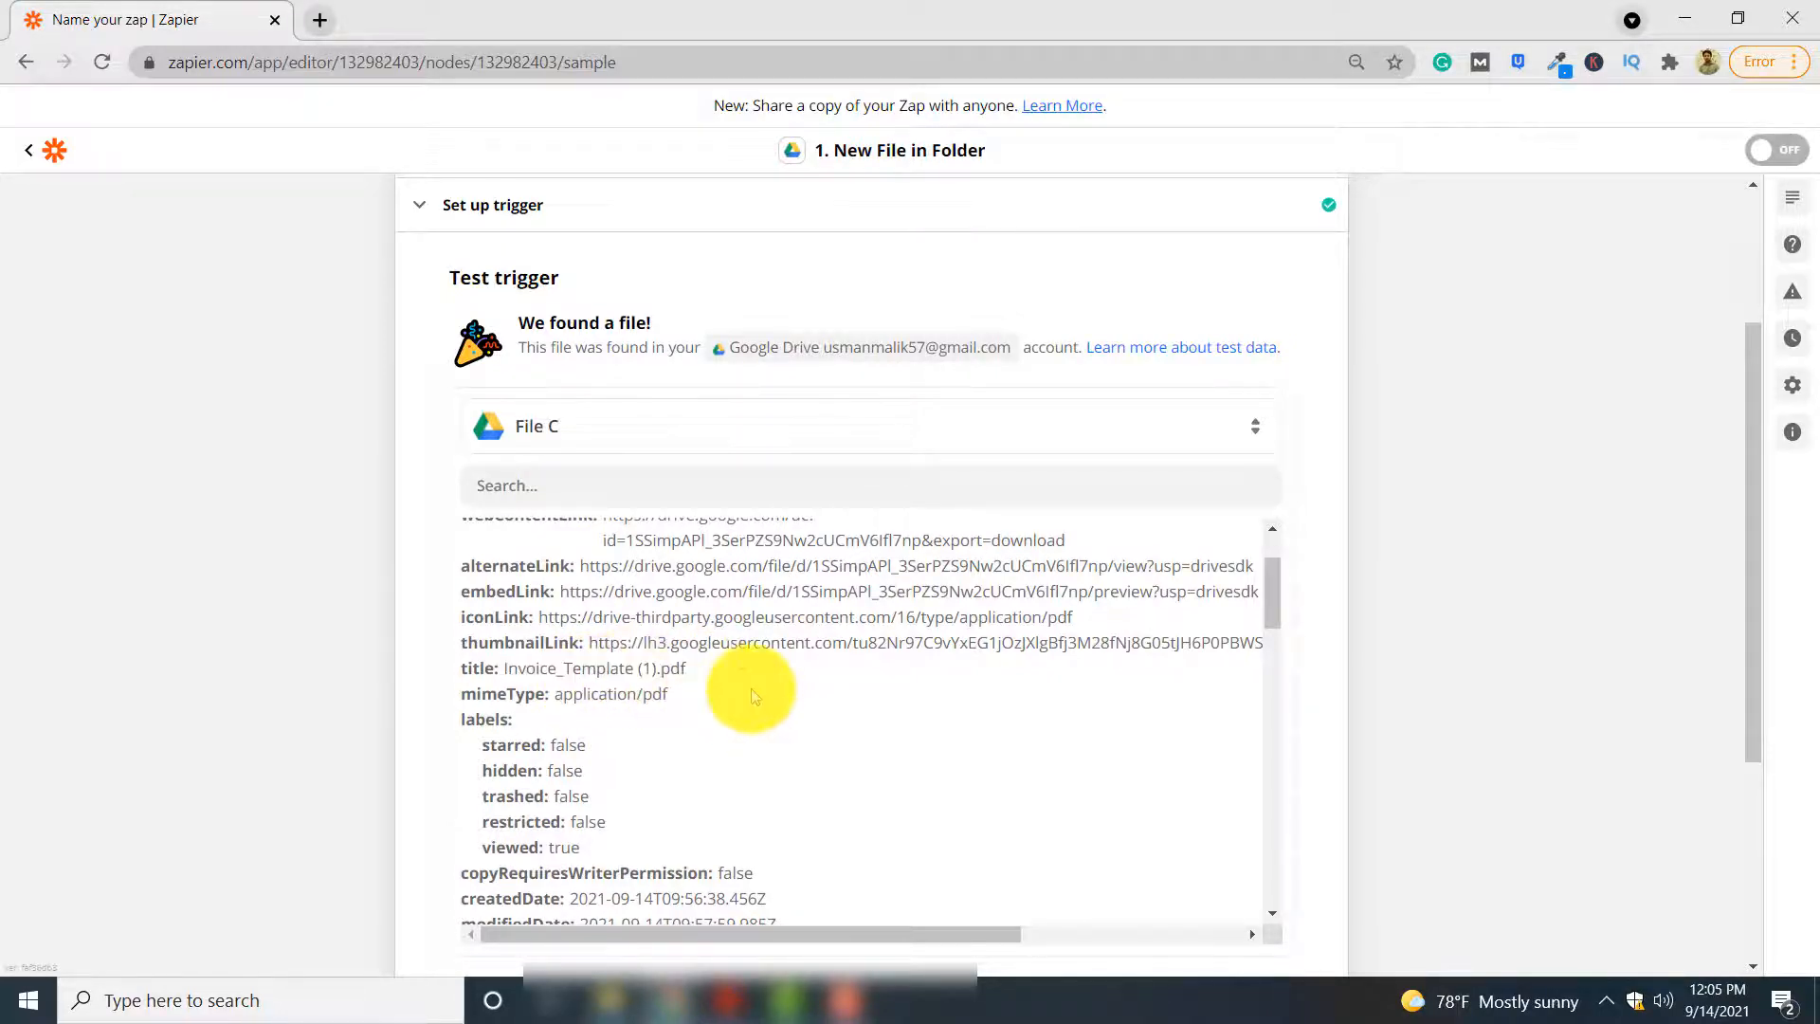
triple_click(745, 694)
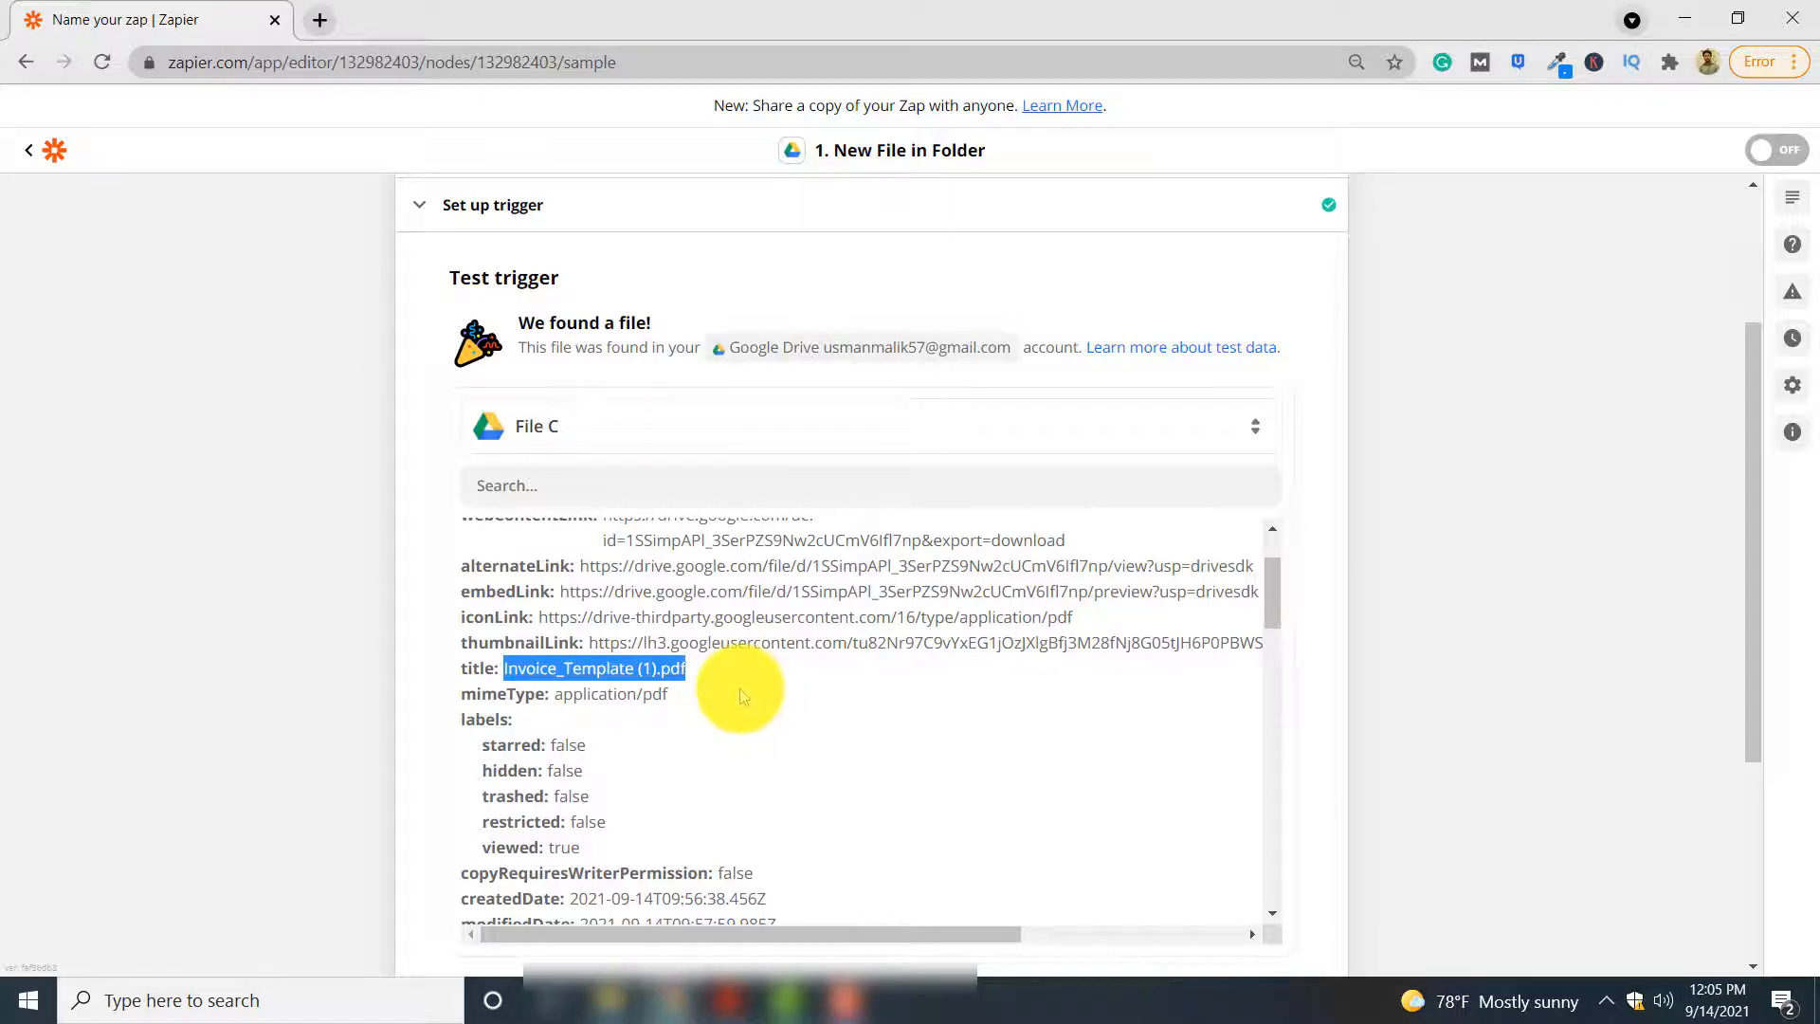
Switch to Adobe Acrobat Reader to examine the layout and fields of Invoice_Template (1).pdf, and return to the Zap editor
left_click(723, 996)
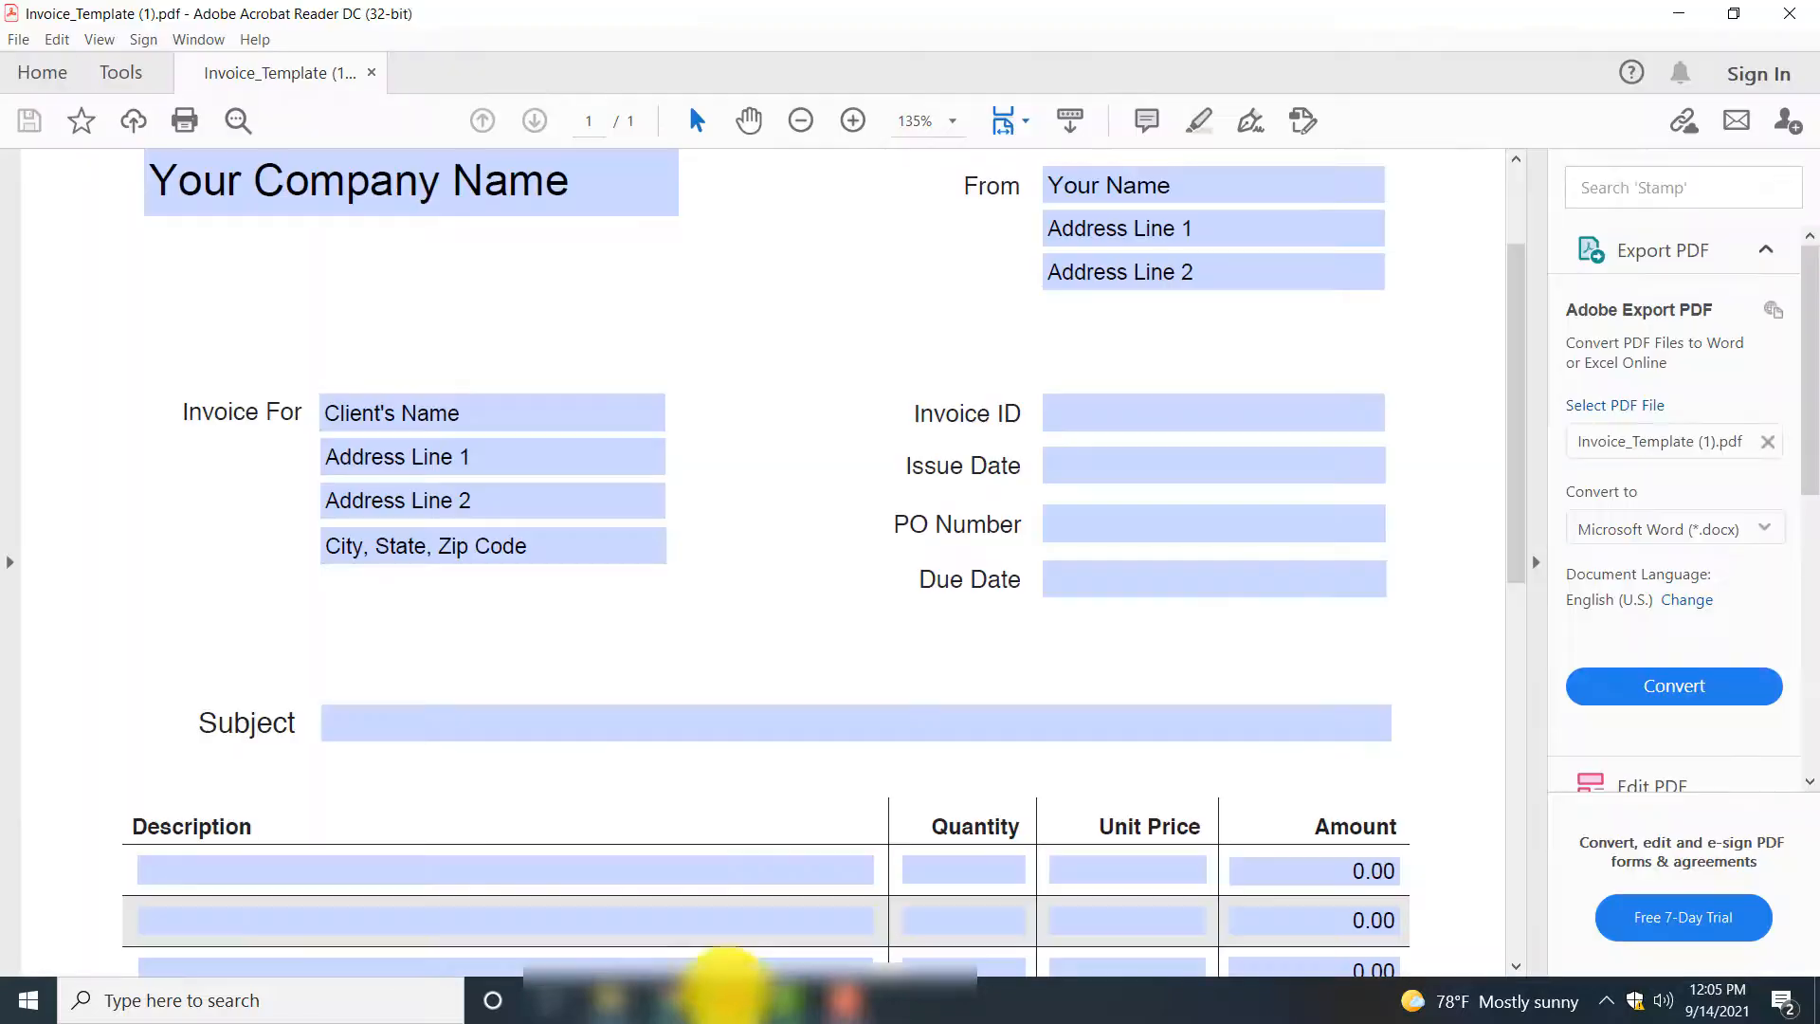
scroll(1231, 439, "up", 2)
scroll(1232, 439, "down", 1)
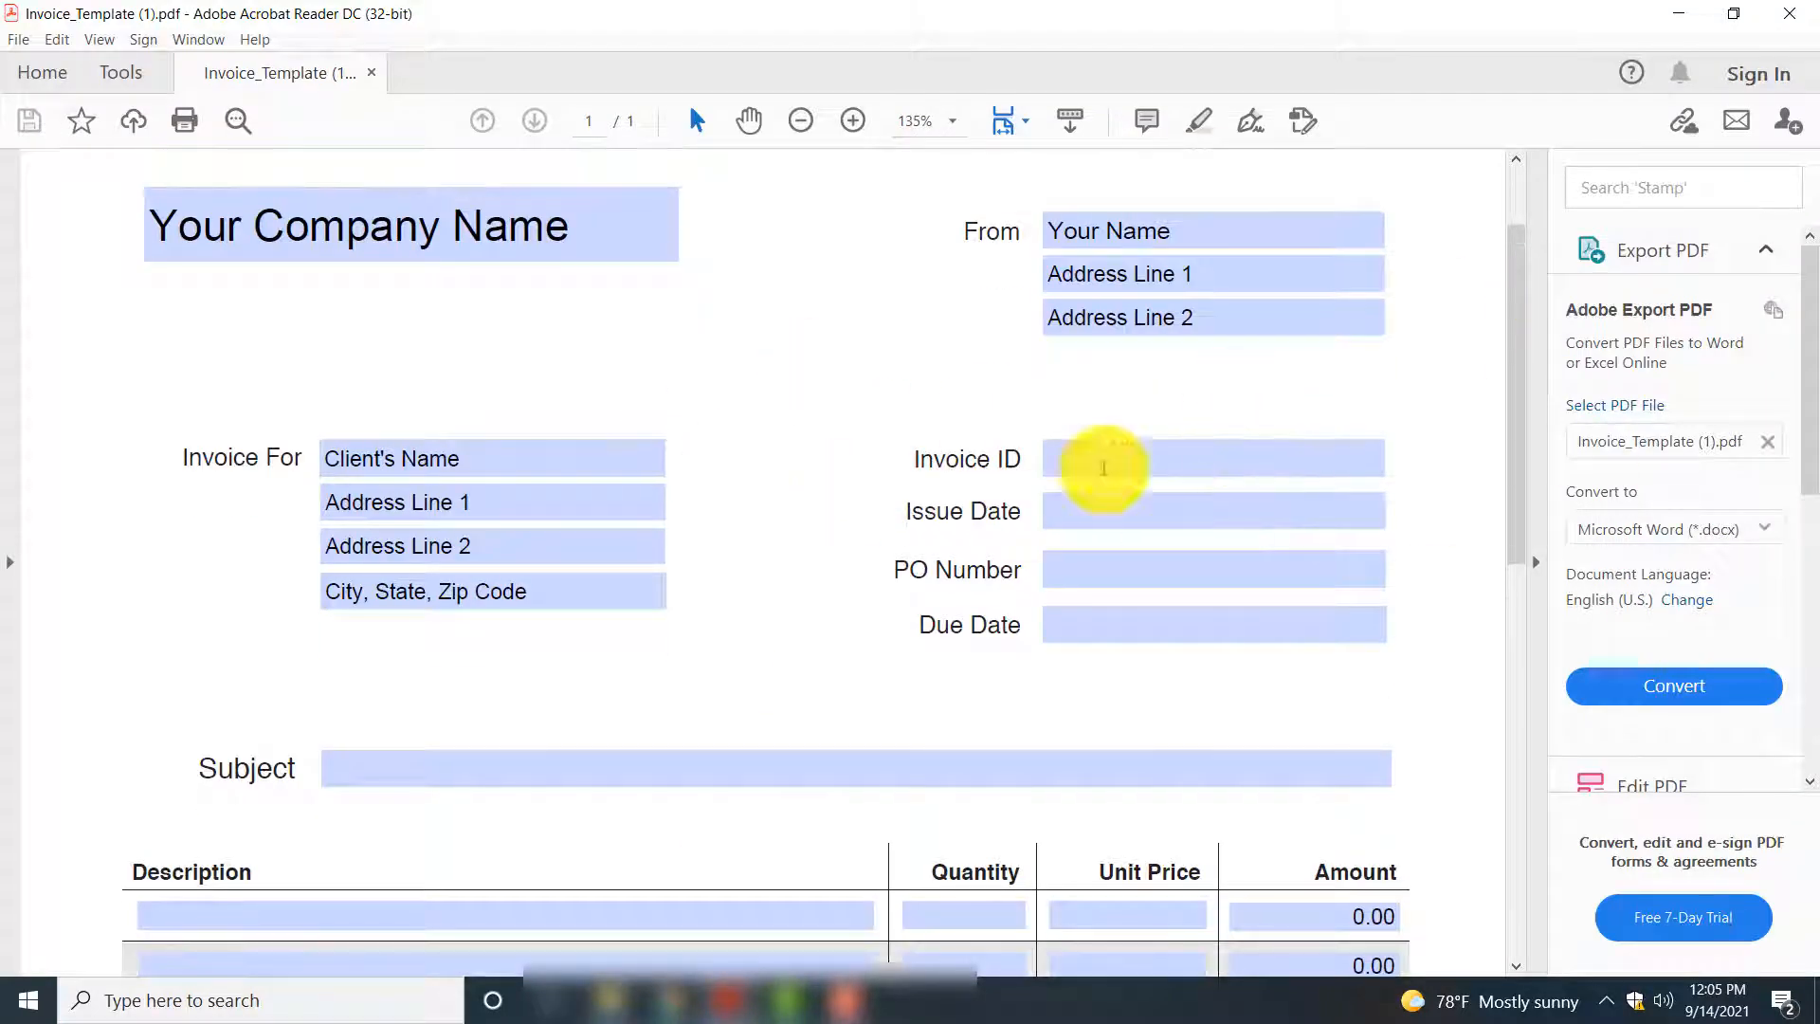
left_click(1133, 455)
left_click(1279, 285)
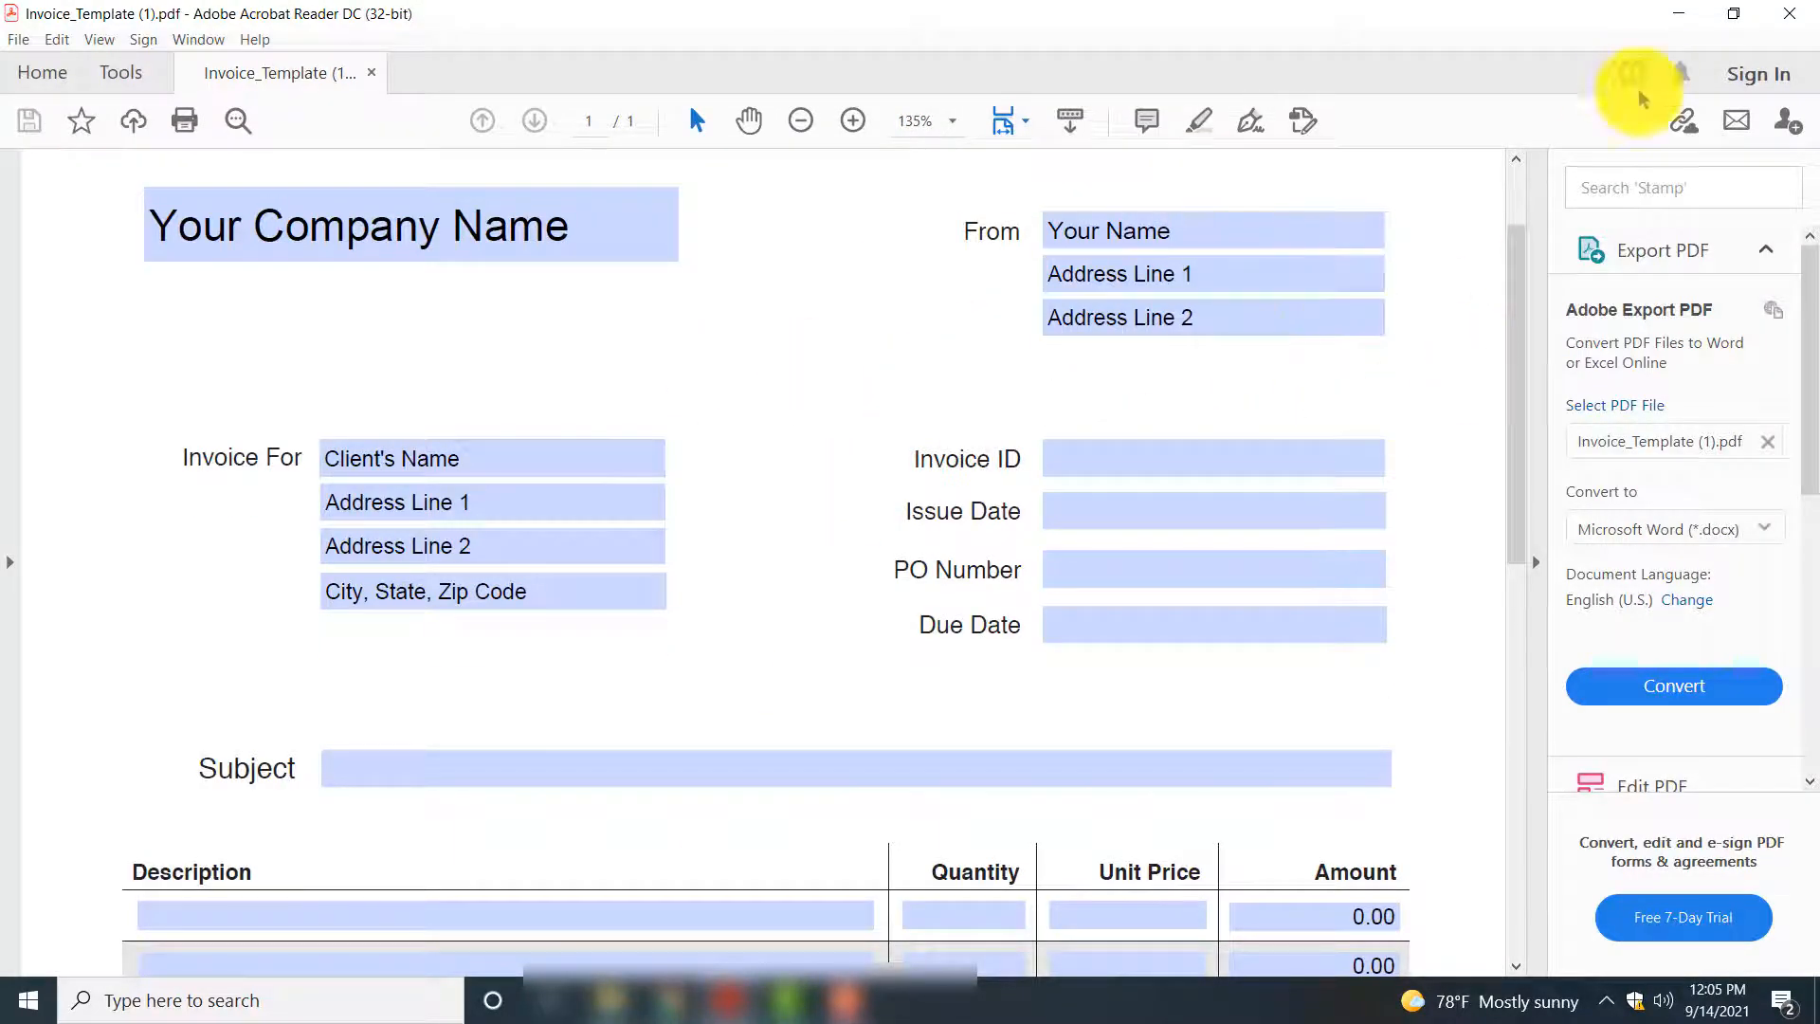
left_click(1678, 14)
Continue past the trigger test and choose PDF.co as the app for the Zap's action
scroll(1043, 683, "down", 4)
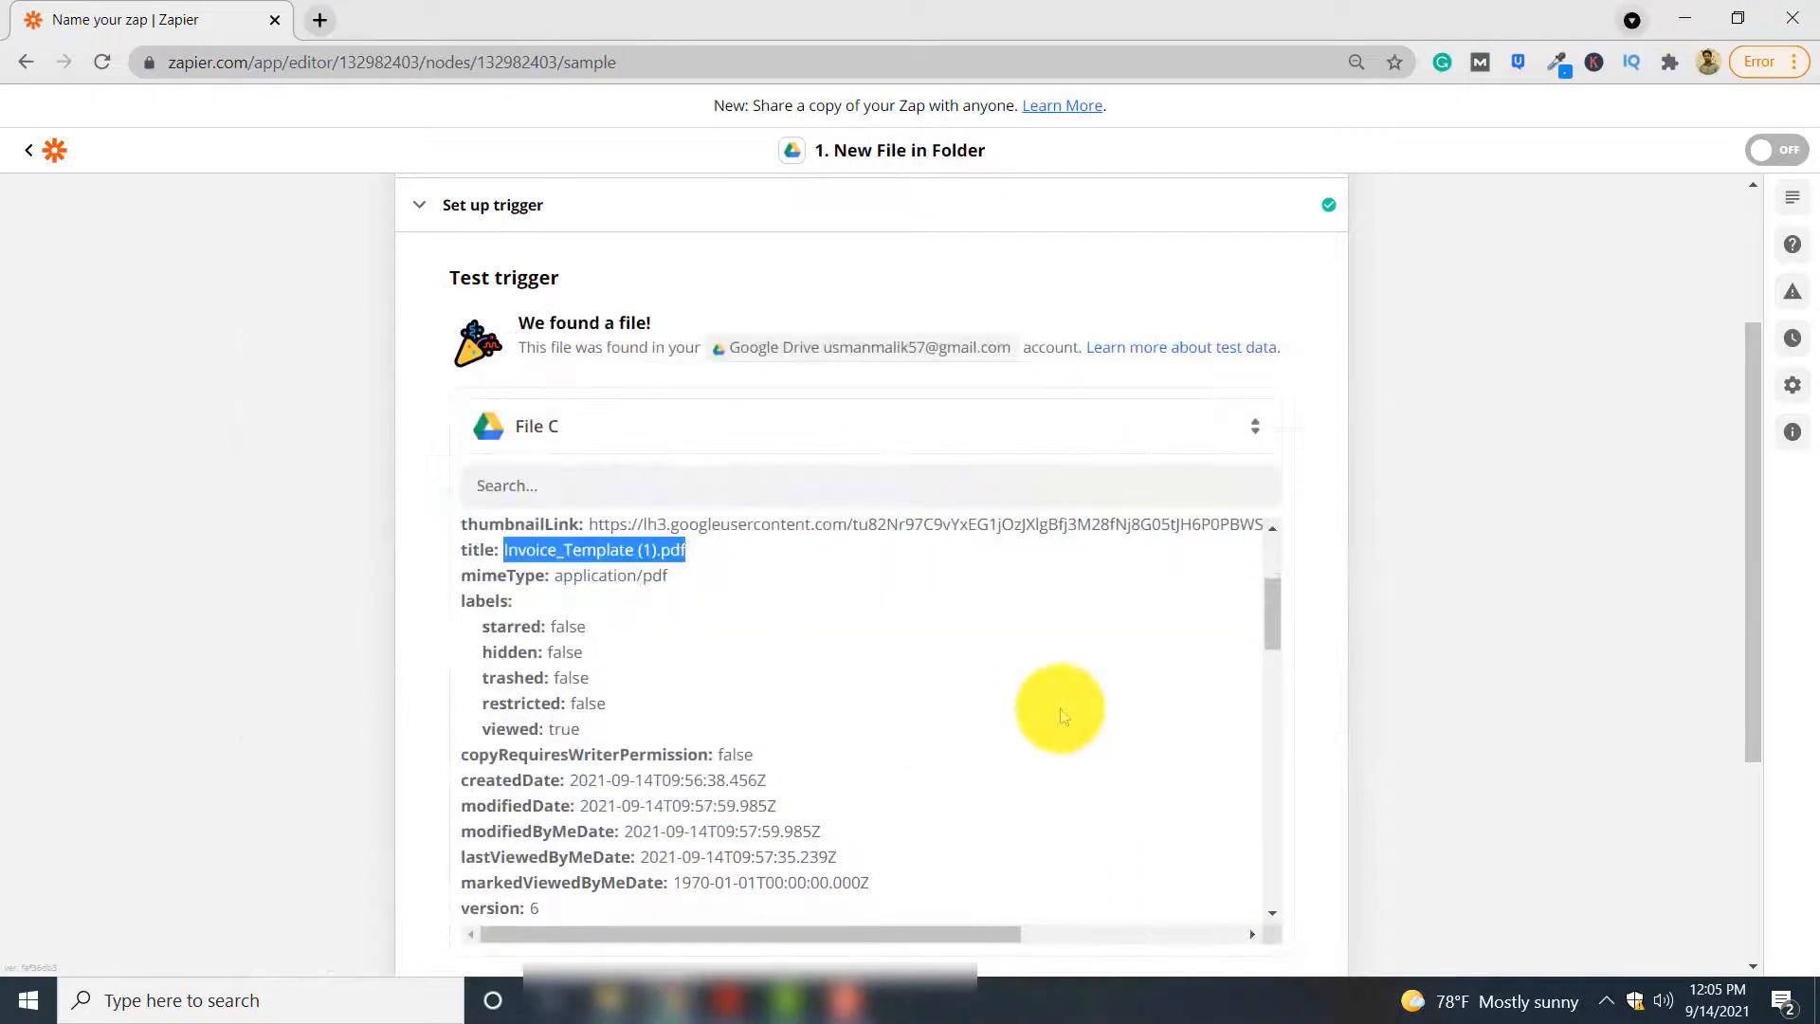
scroll(1498, 687, "down", 4)
left_click(959, 654)
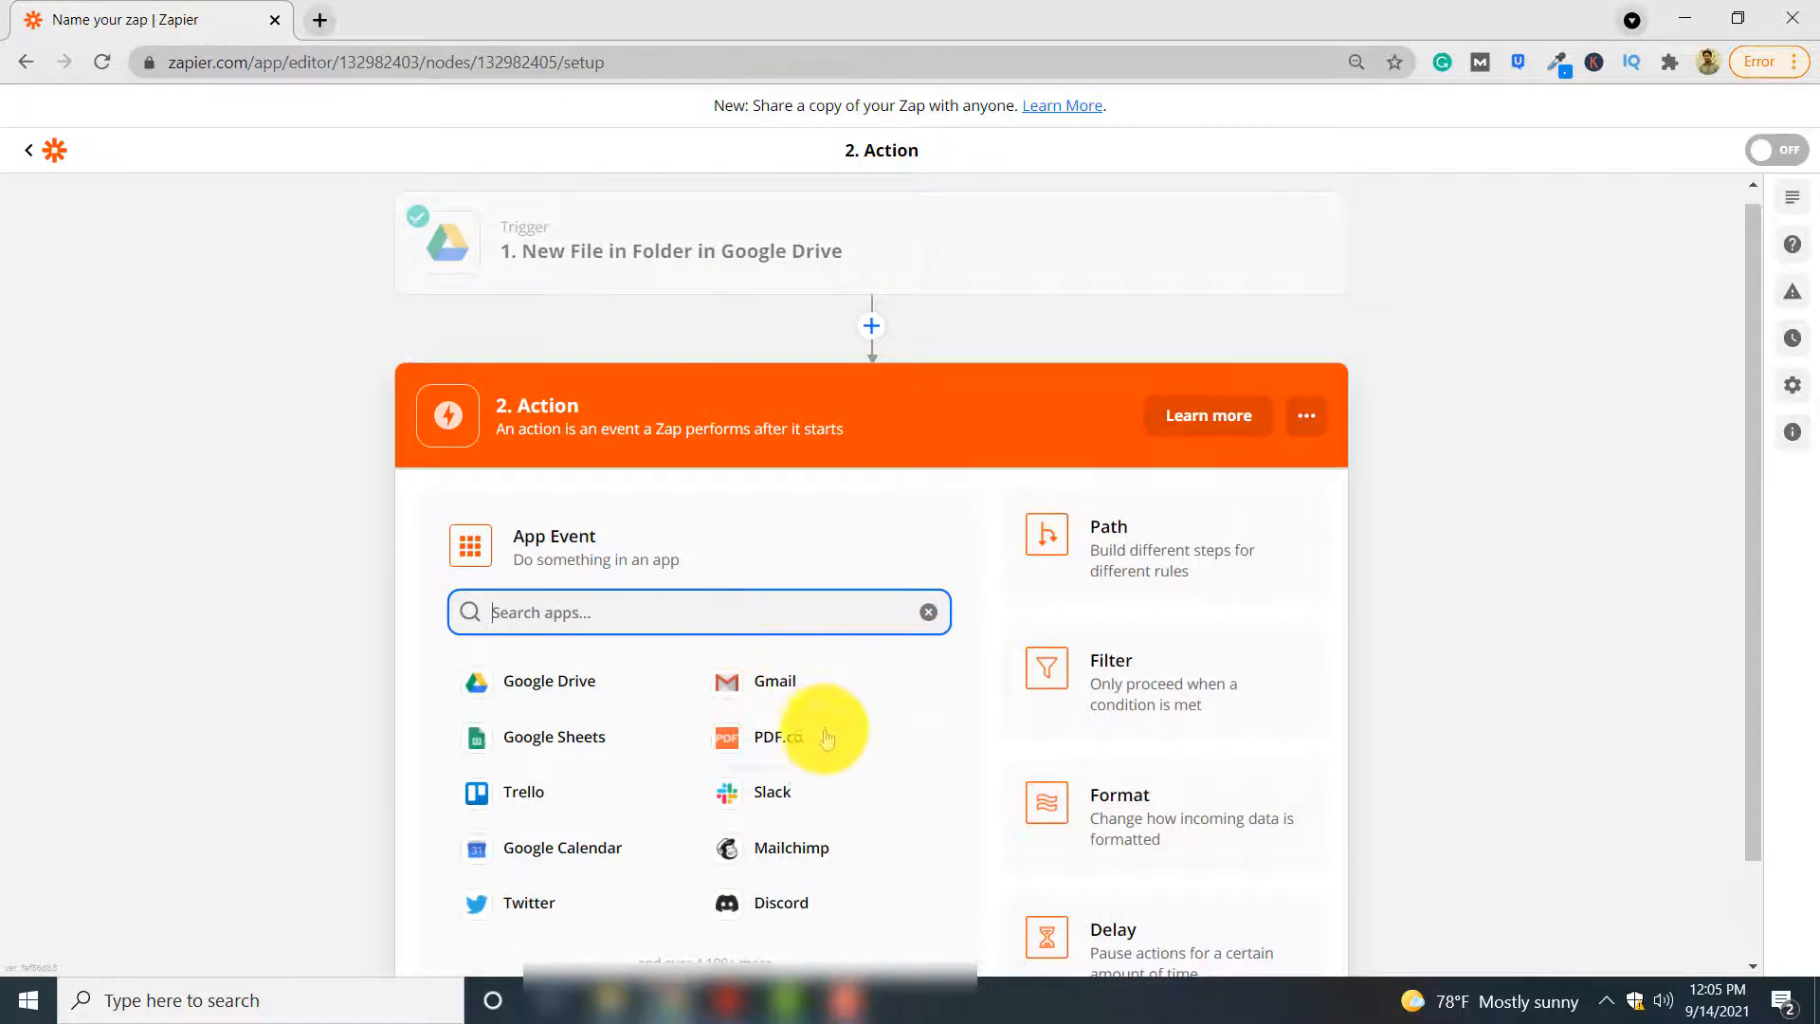
left_click(825, 746)
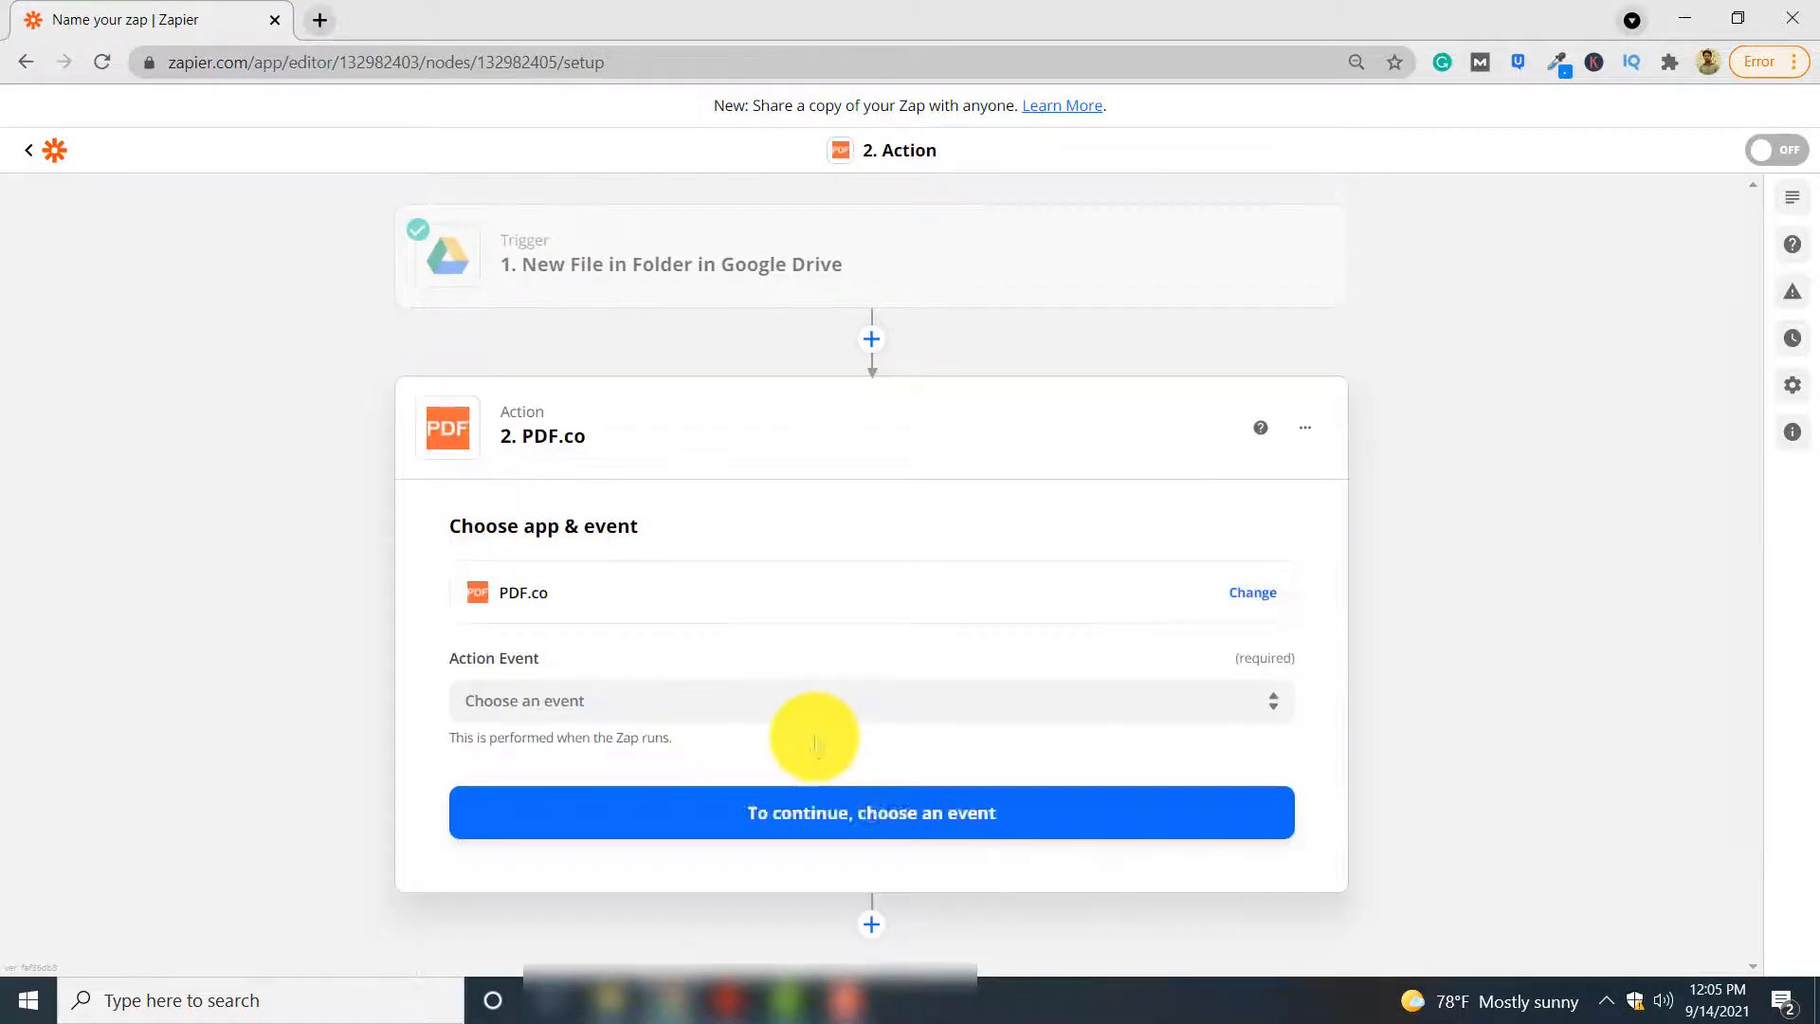
left_click(631, 589)
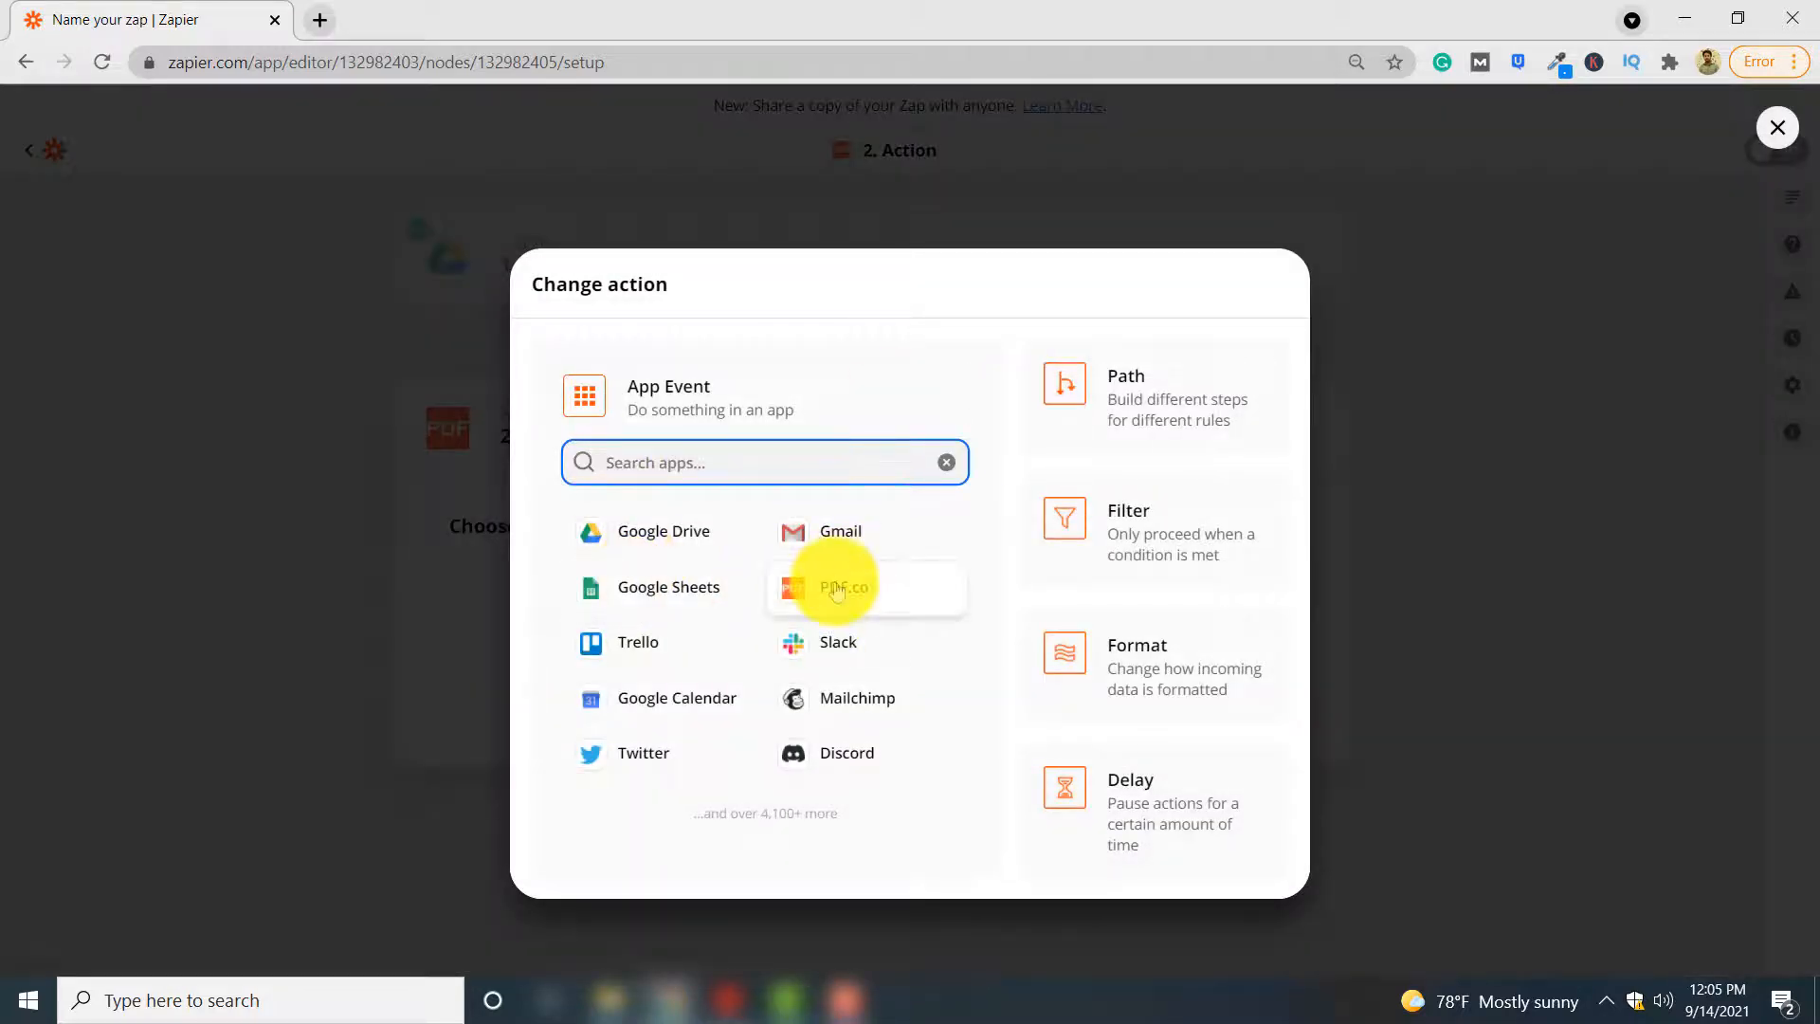
left_click(836, 588)
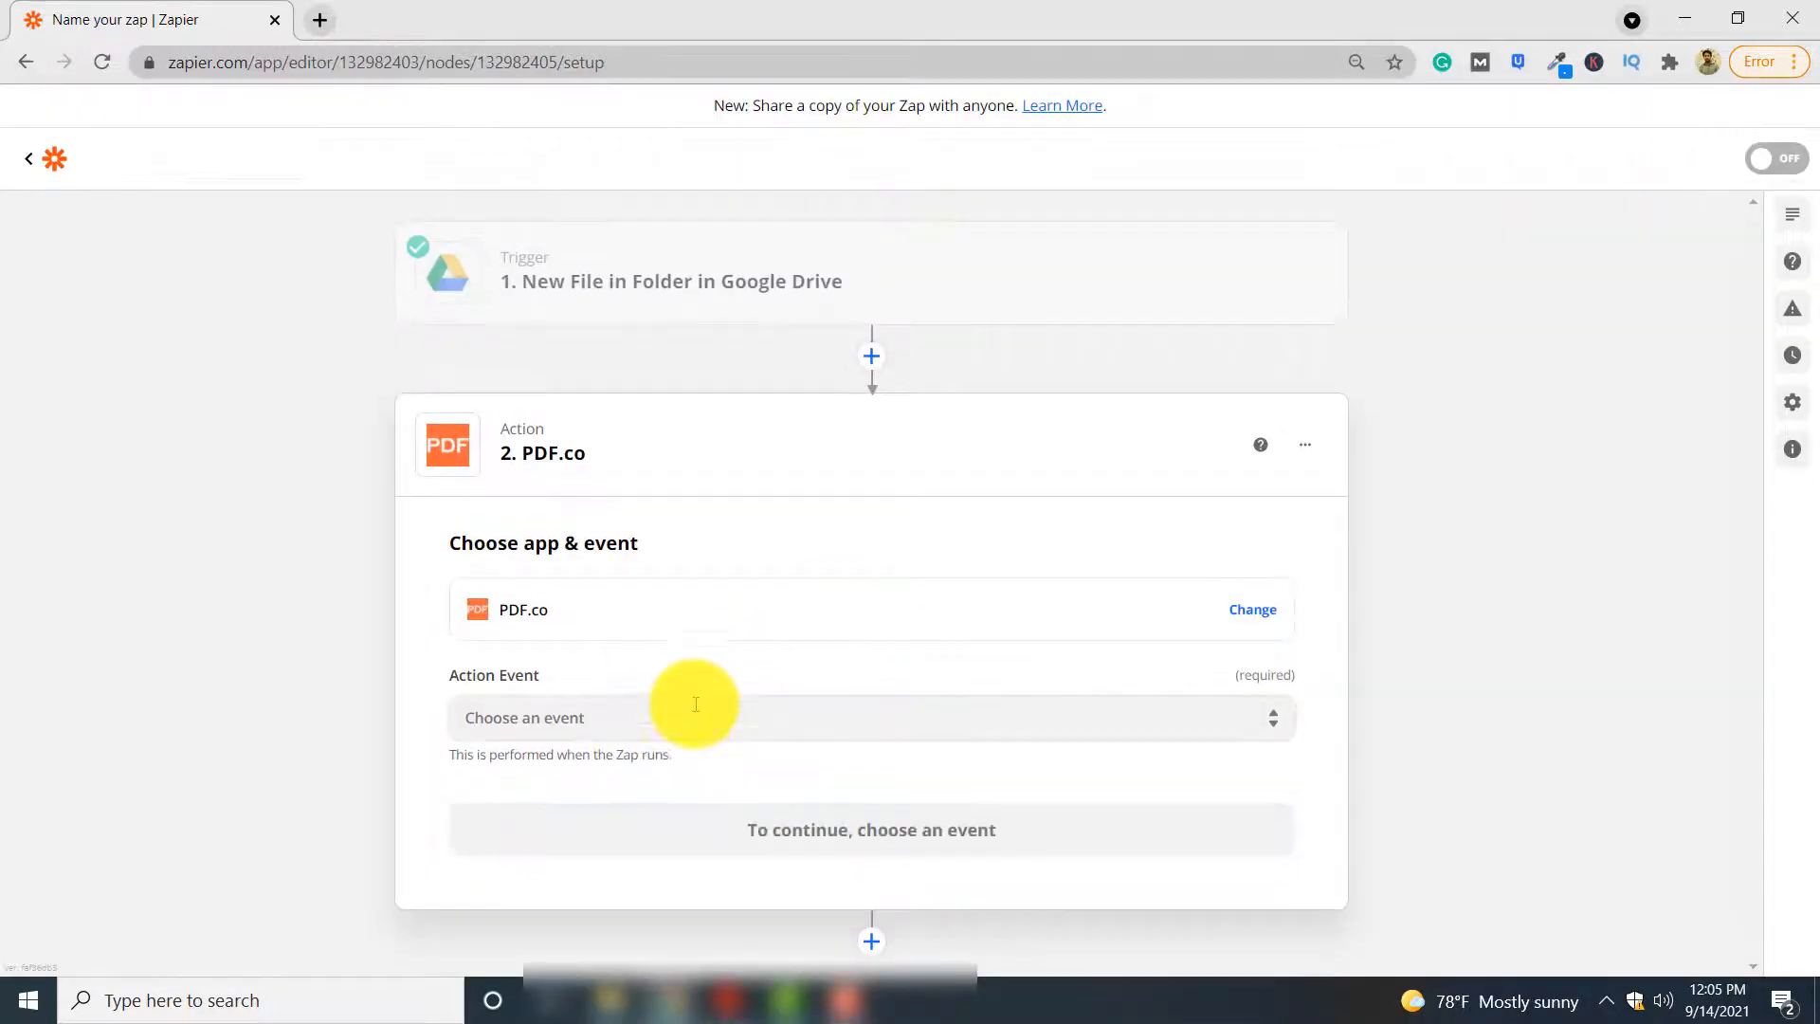
Set the action event to PDF to Anything Converter and continue to the account selection
left_click(673, 713)
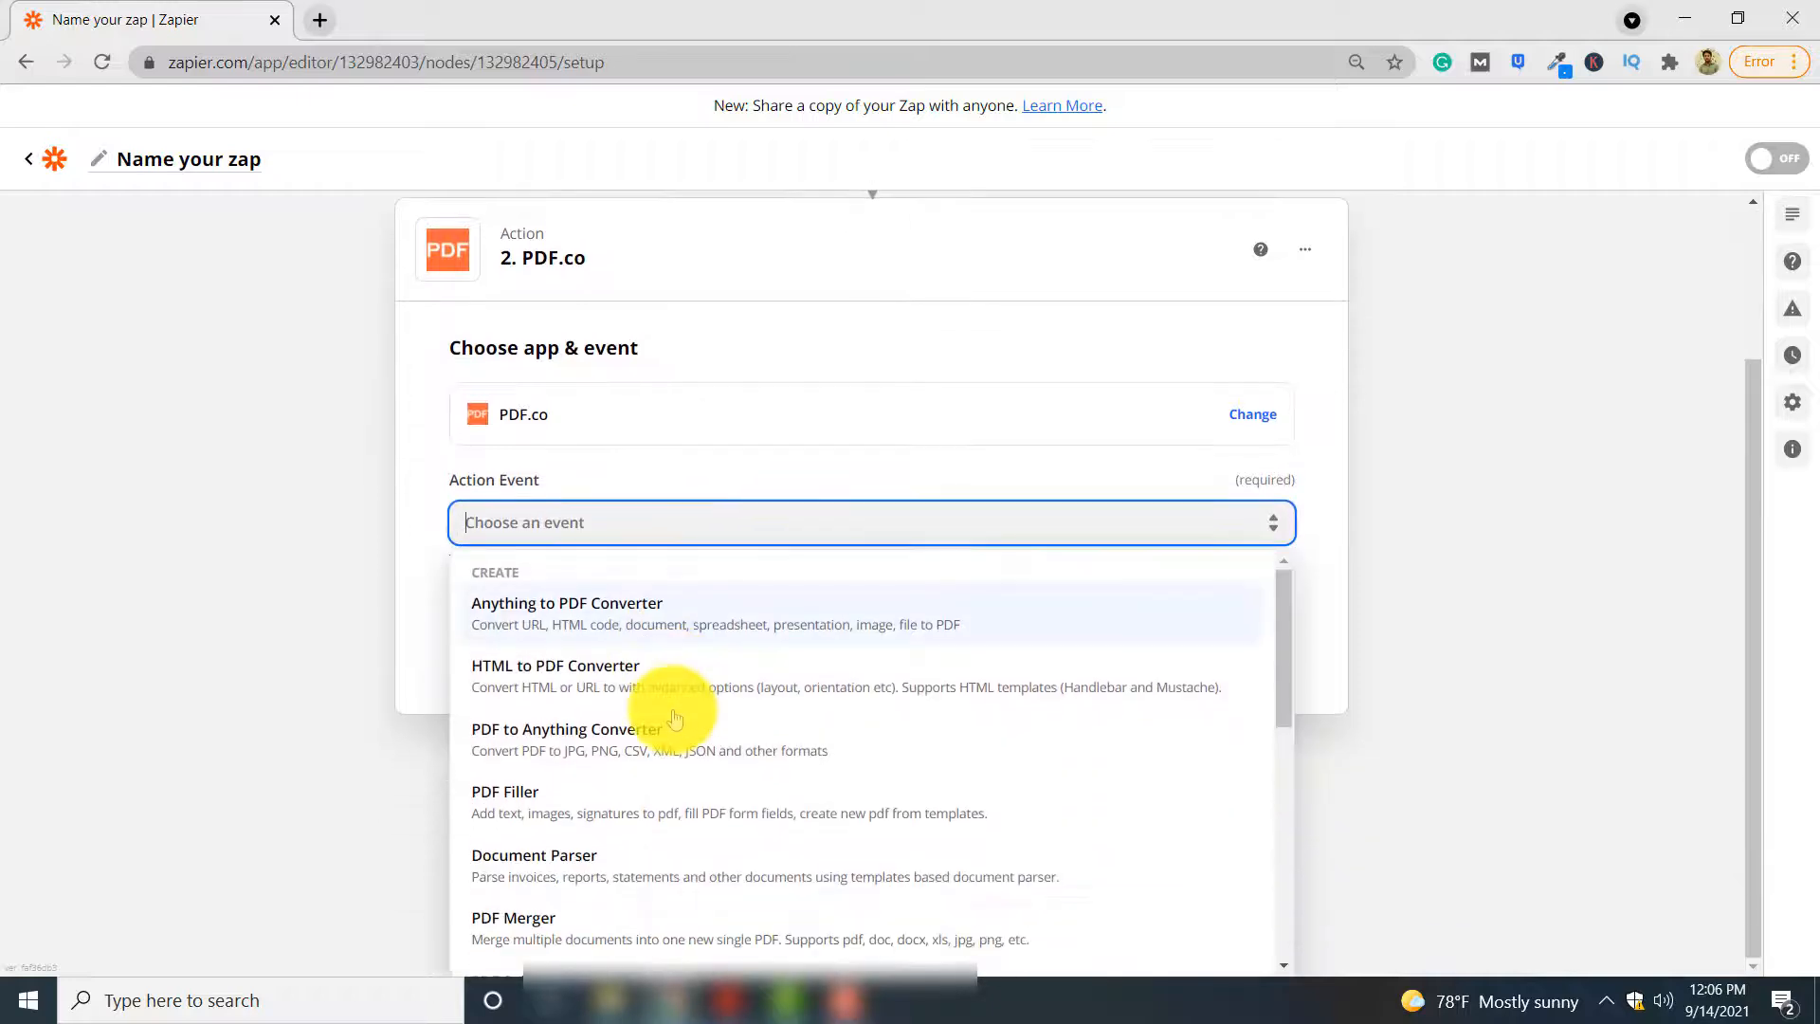
scroll(711, 690, "down", 1)
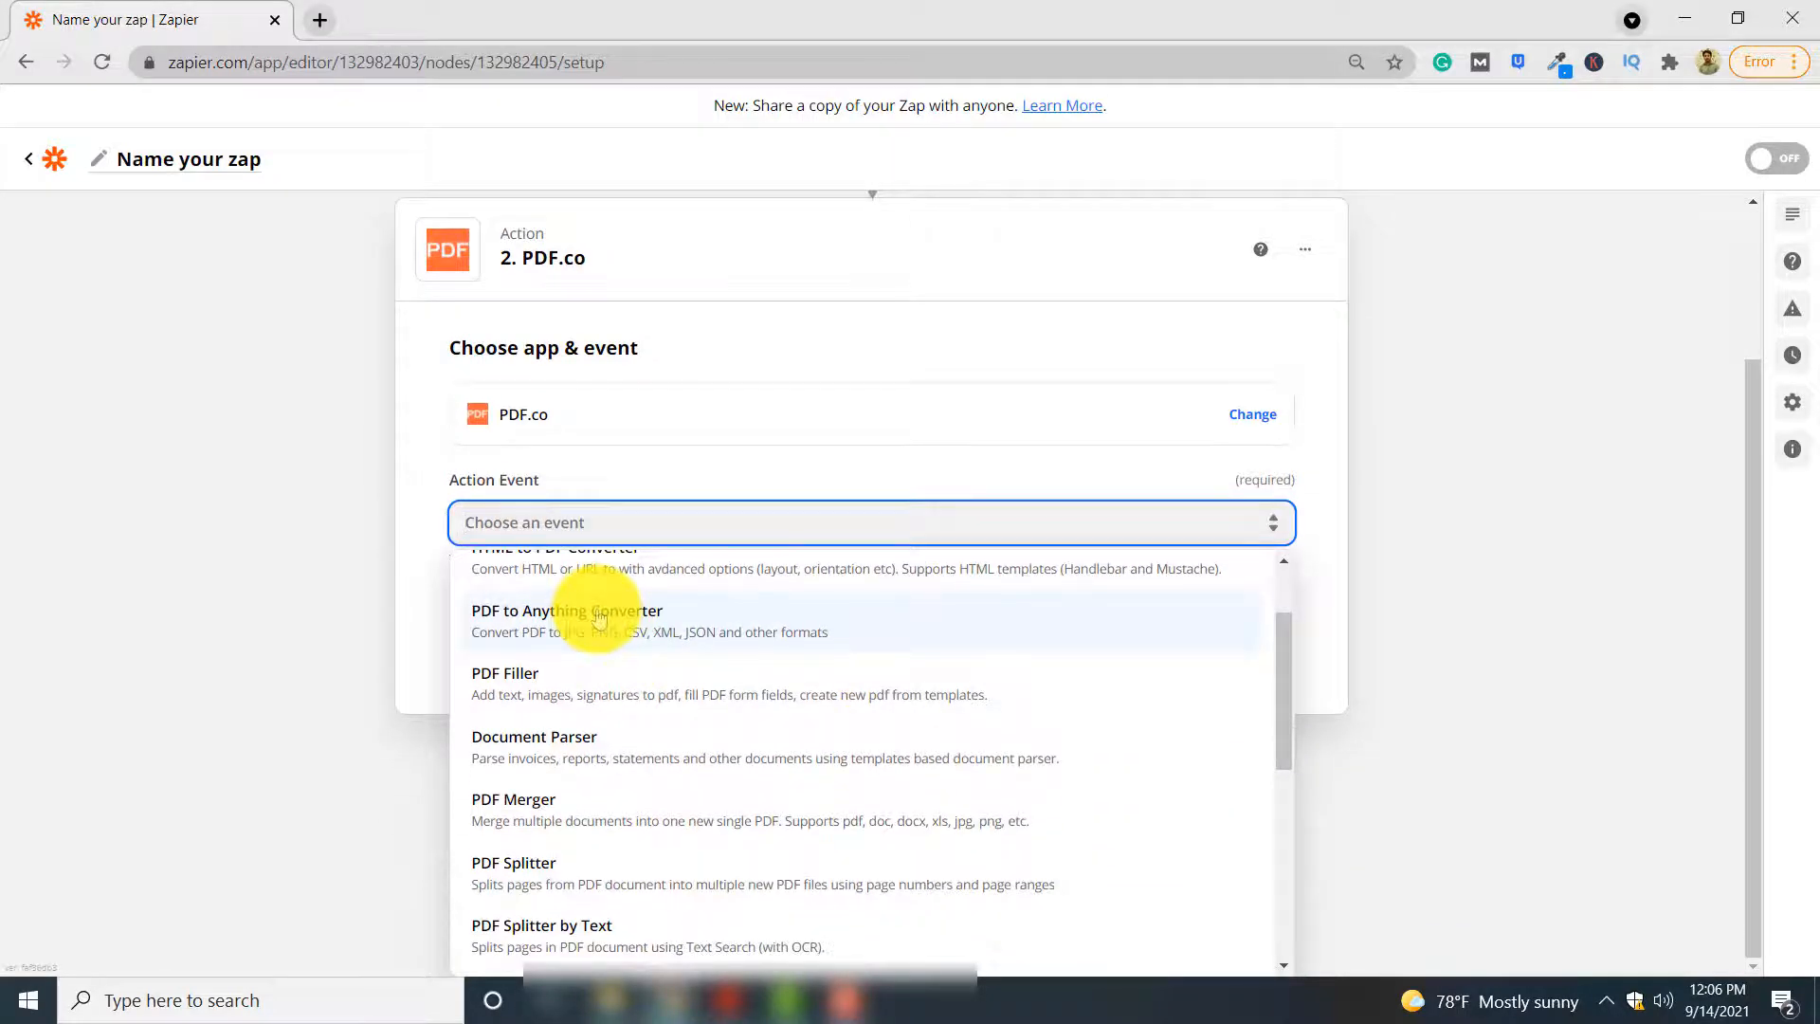
left_click(892, 628)
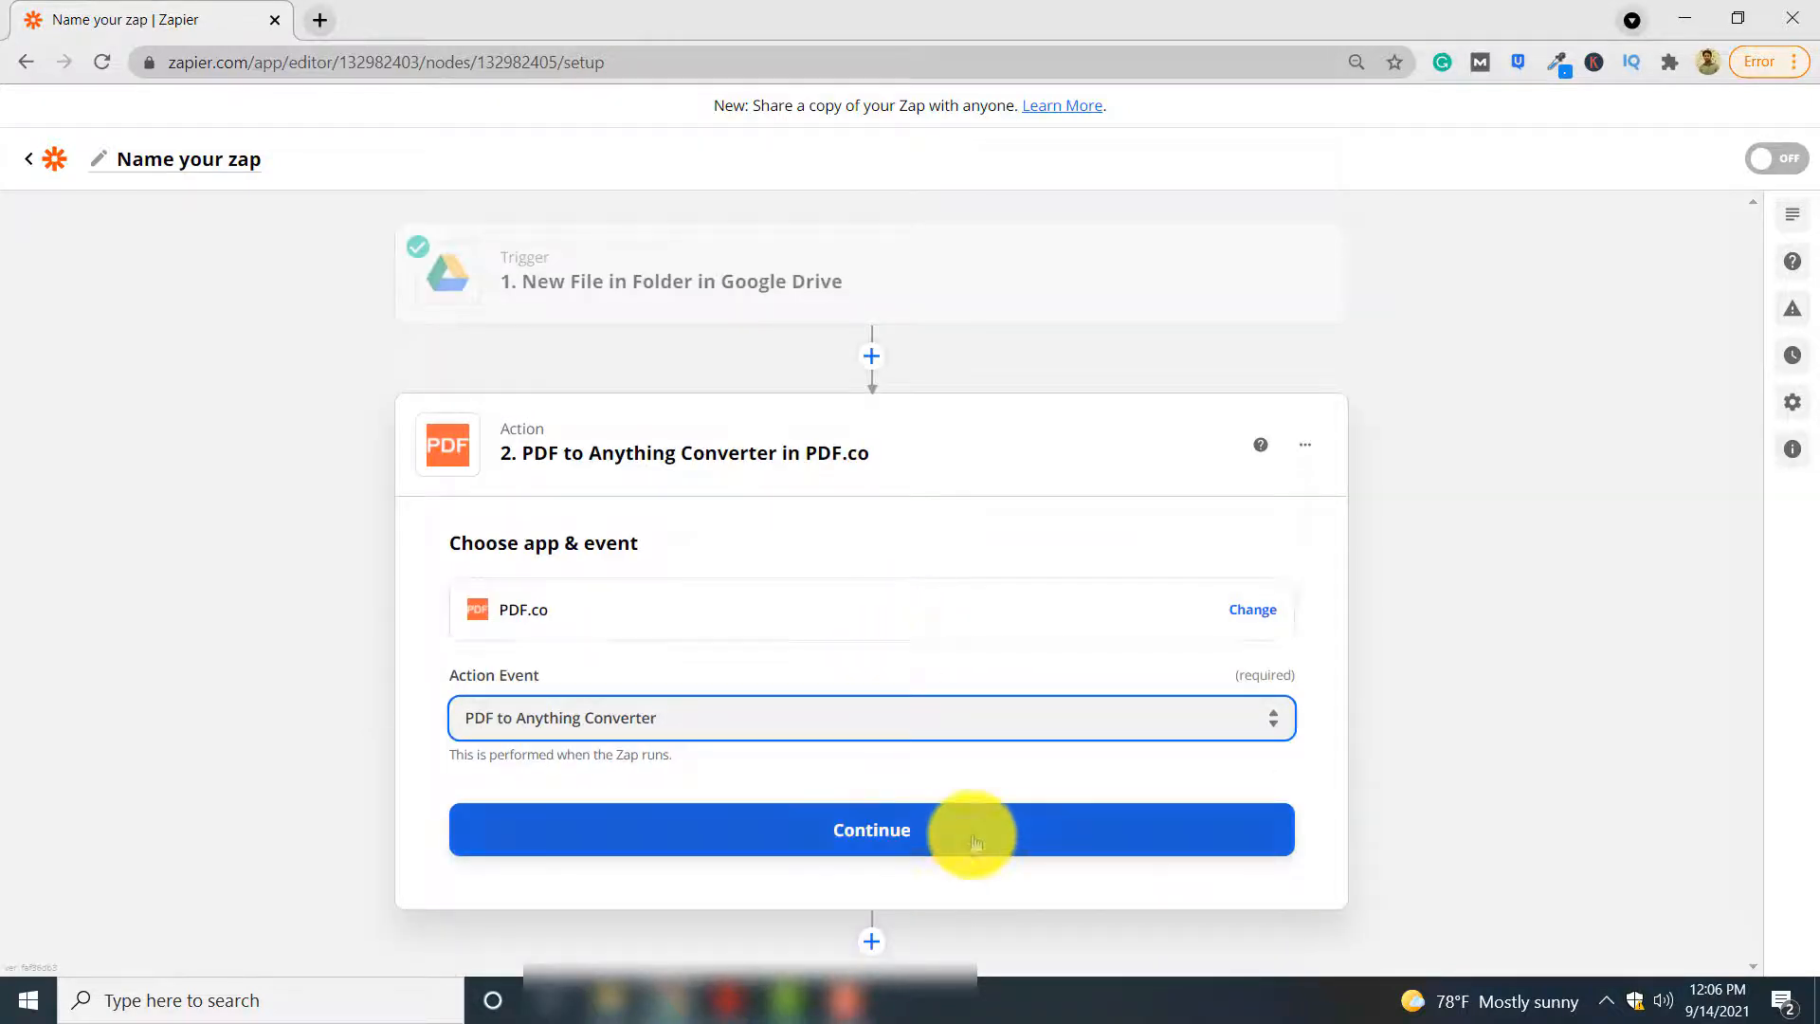
left_click(969, 830)
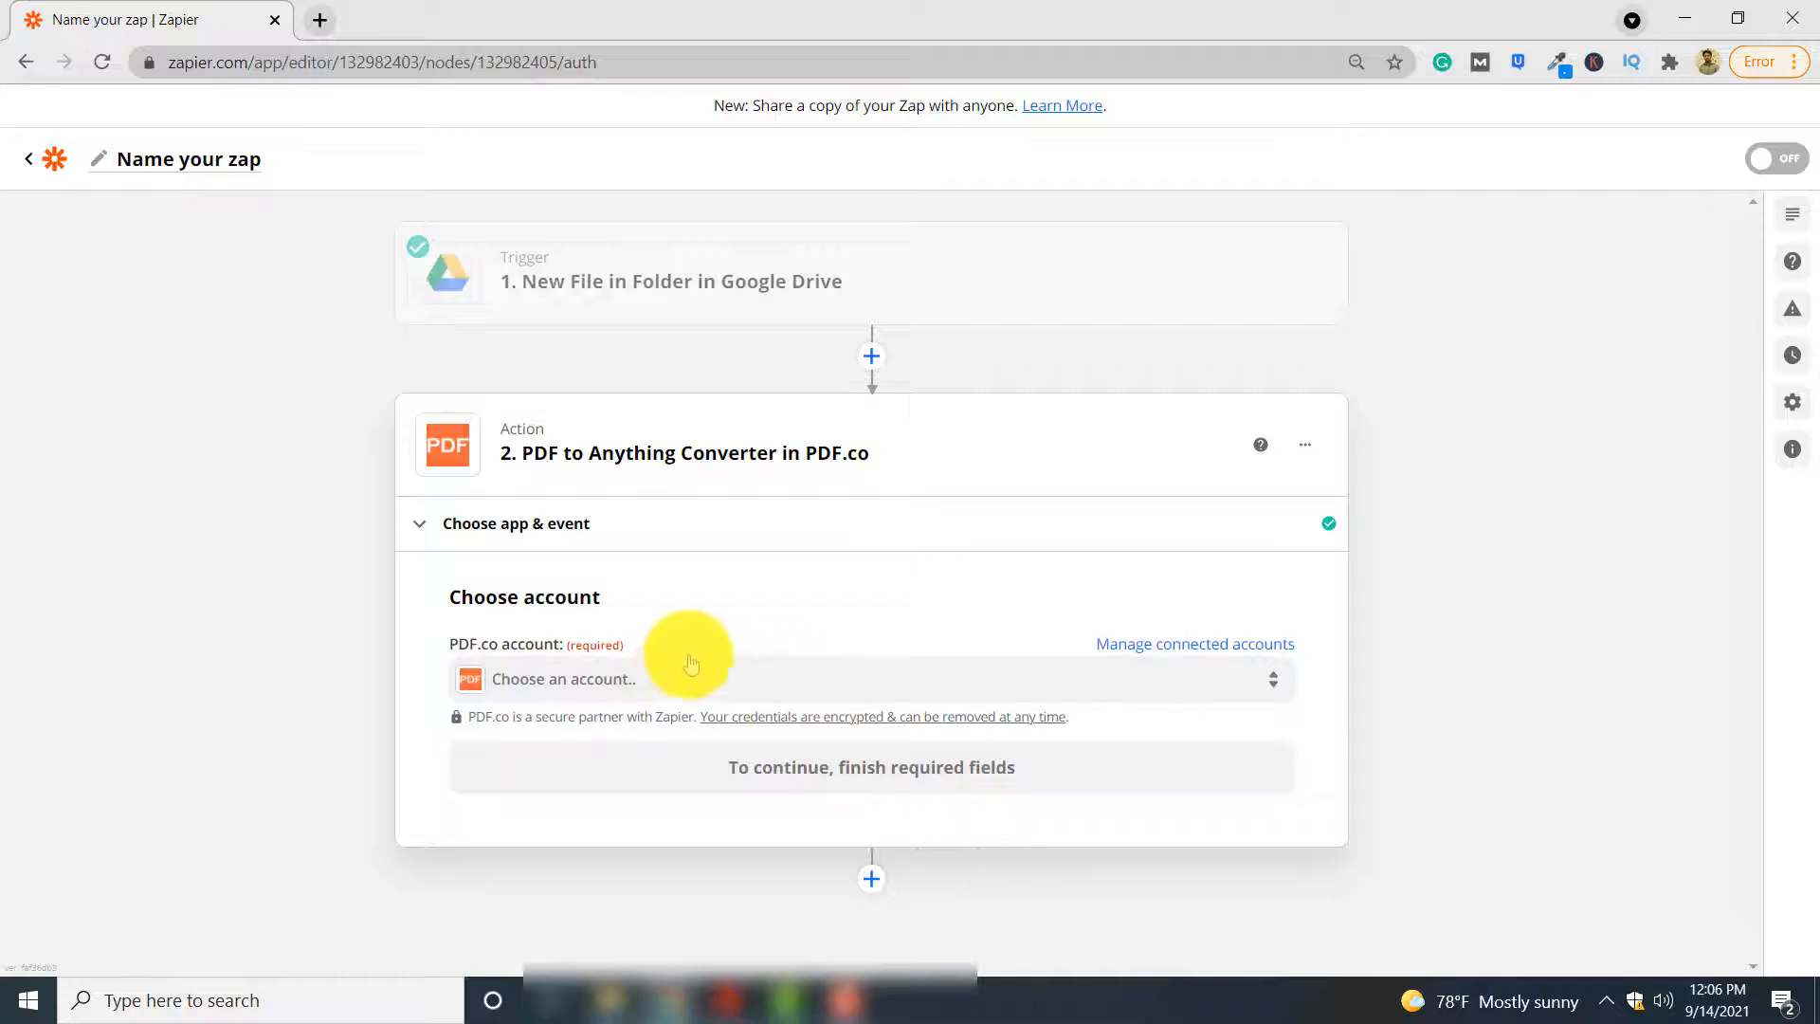
Choose the existing connected PDF.co account for the action and continue to the action setup
left_click(680, 675)
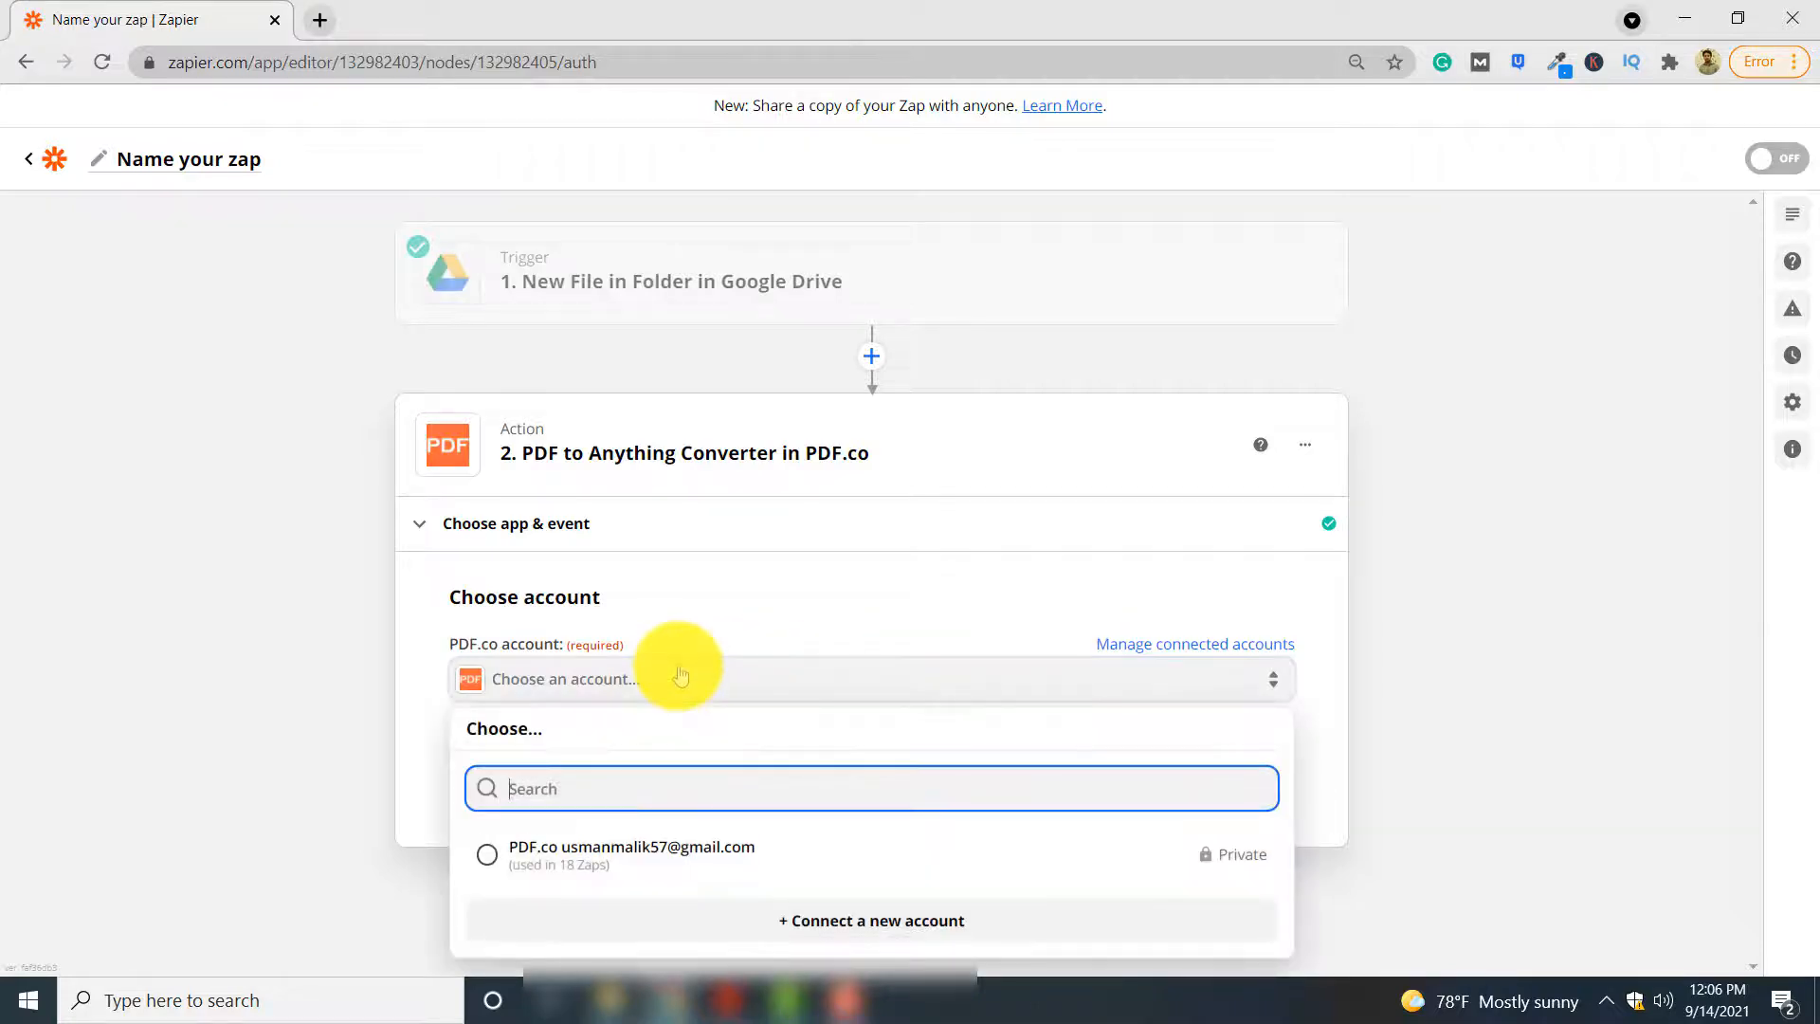
left_click(738, 848)
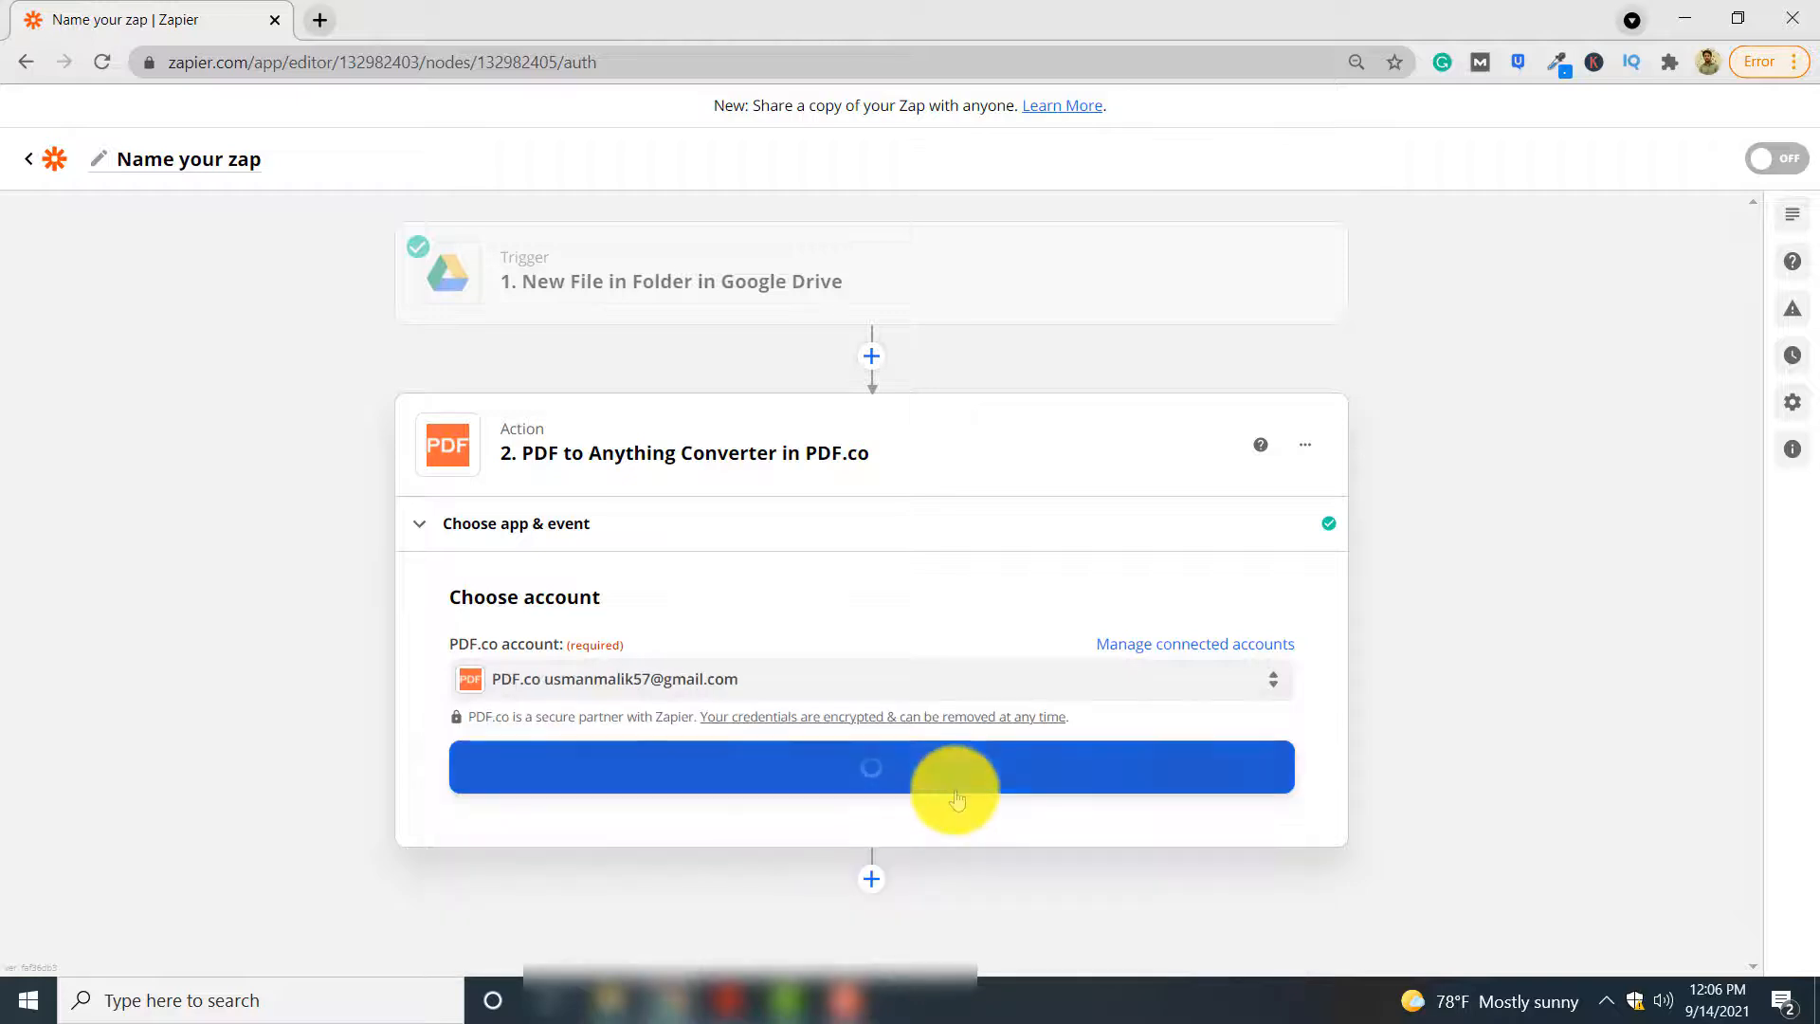
left_click(959, 793)
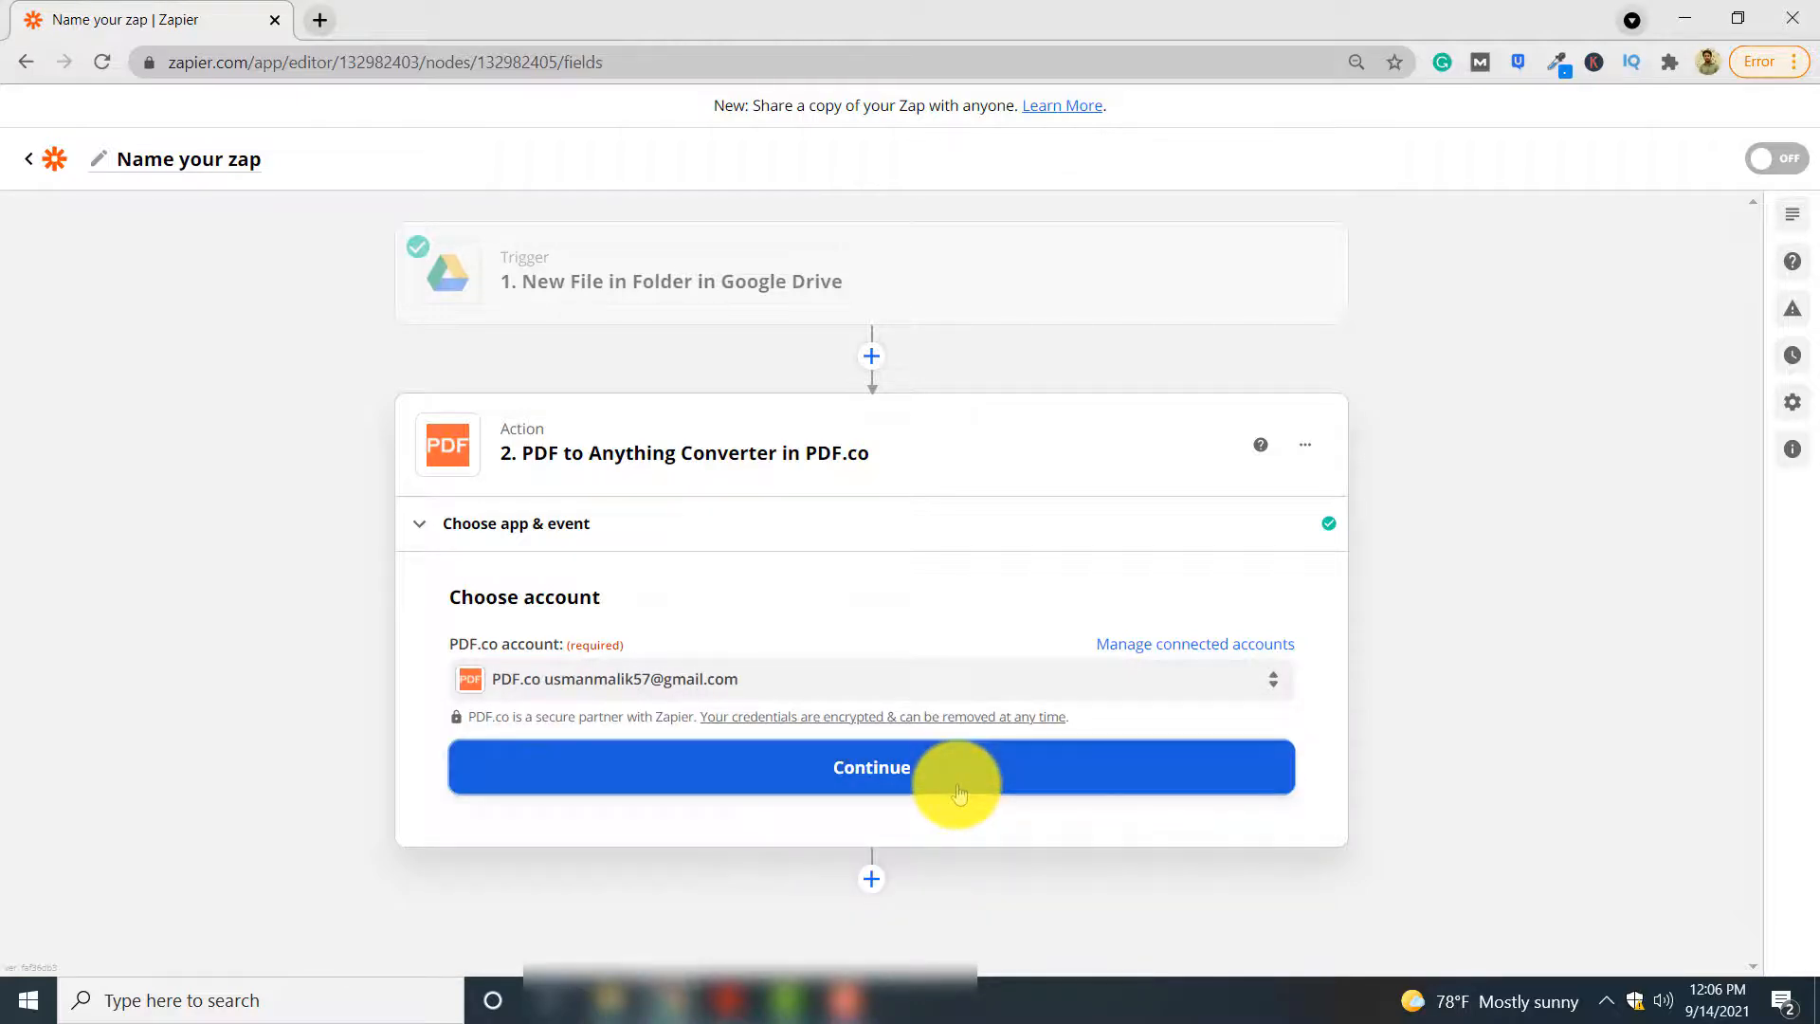
Set the PDF to Anything Converter's output format to XLSX spreadsheet
scroll(1528, 728, "down", 3)
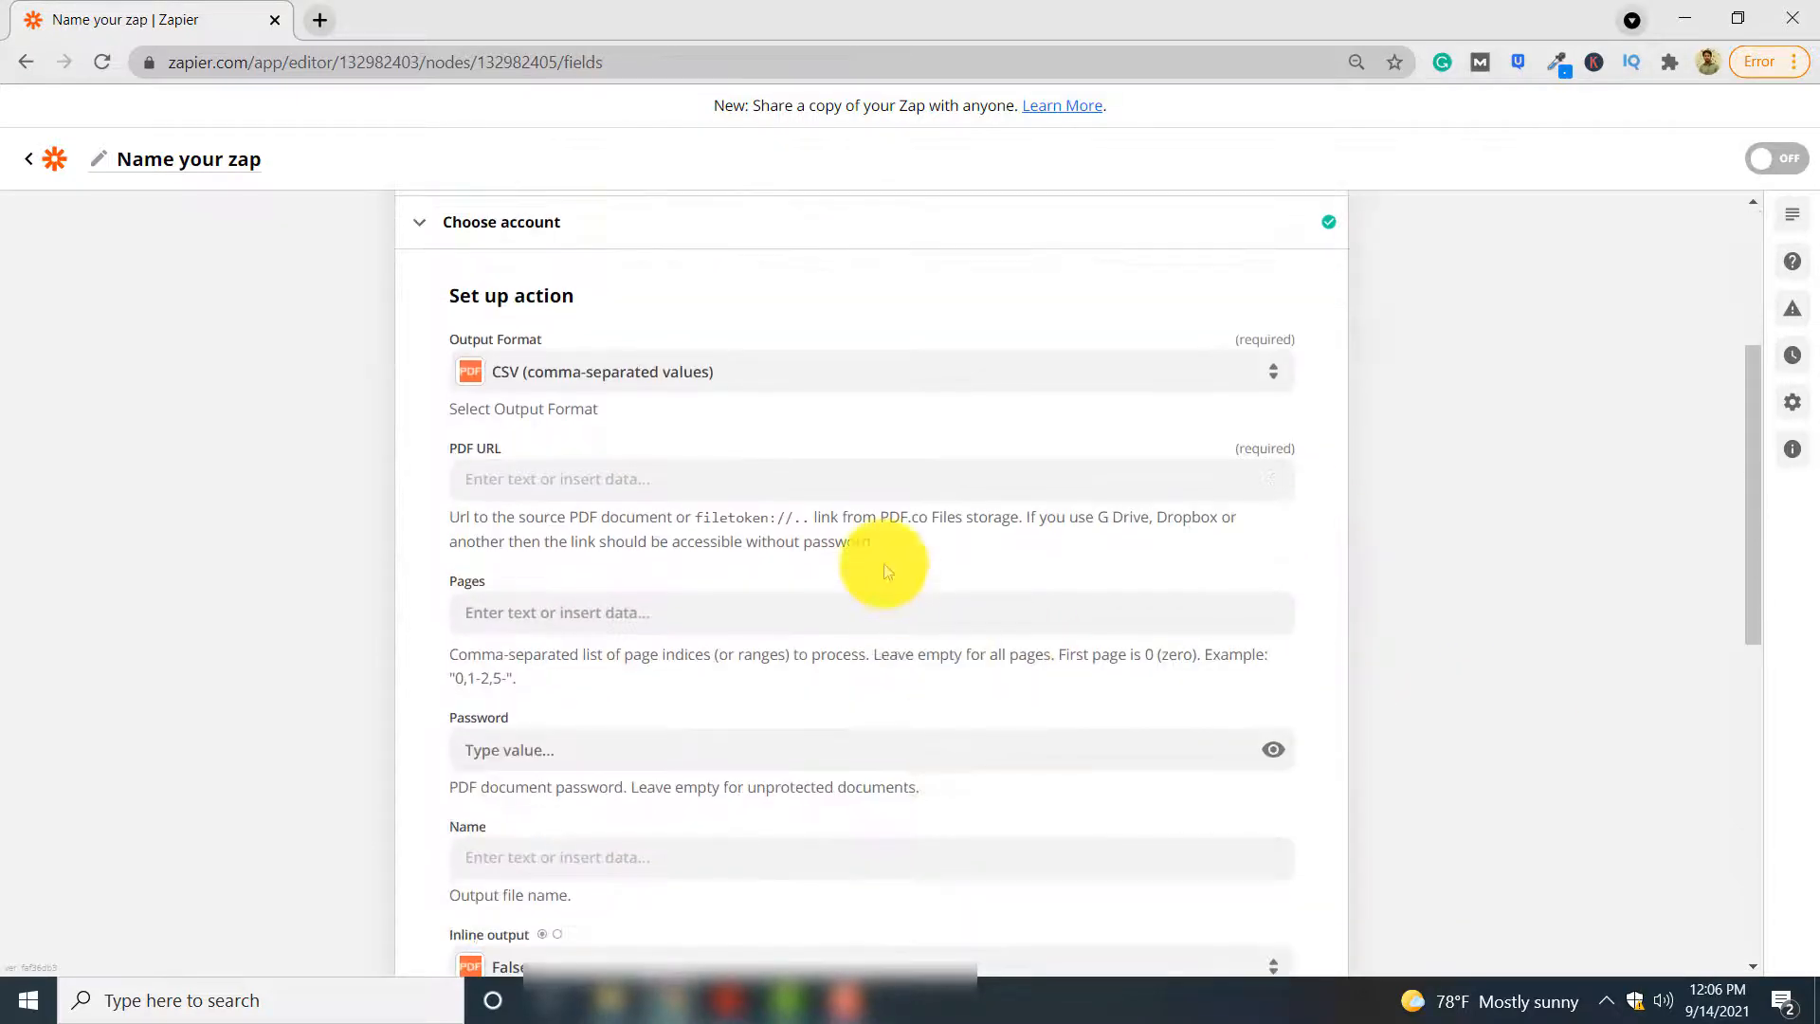
left_click(778, 375)
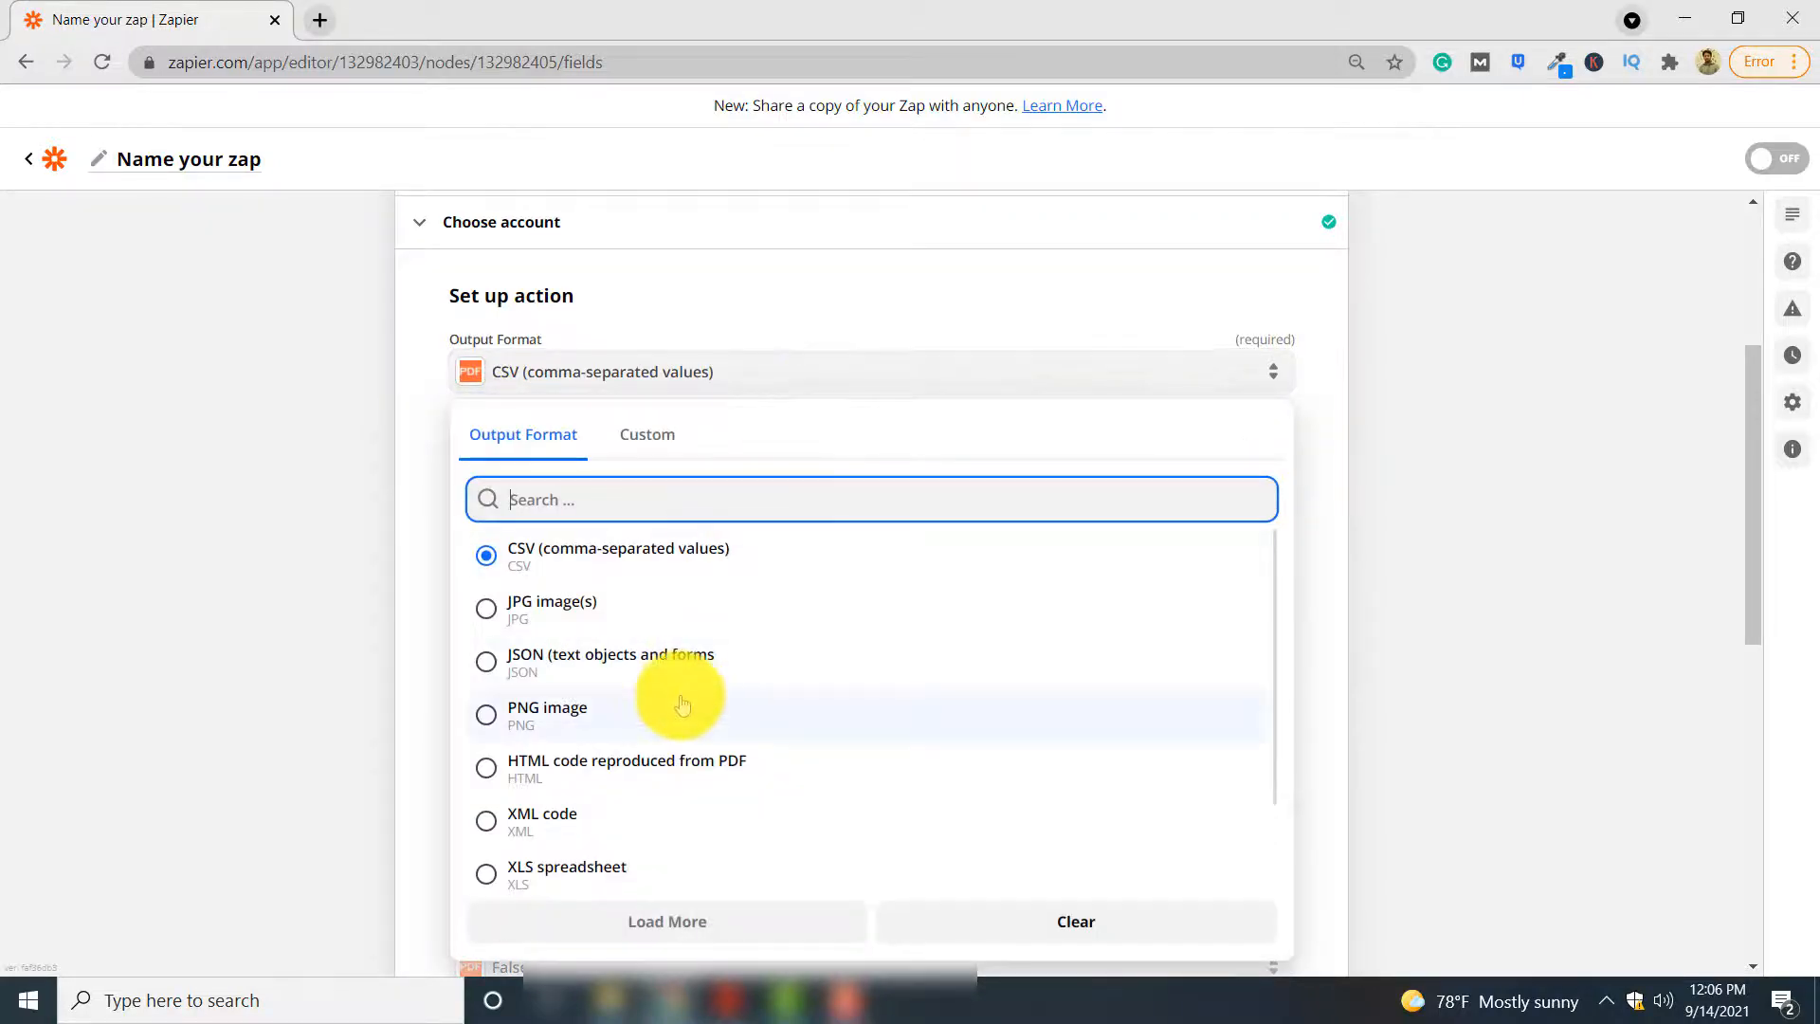
scroll(670, 699, "down", 2)
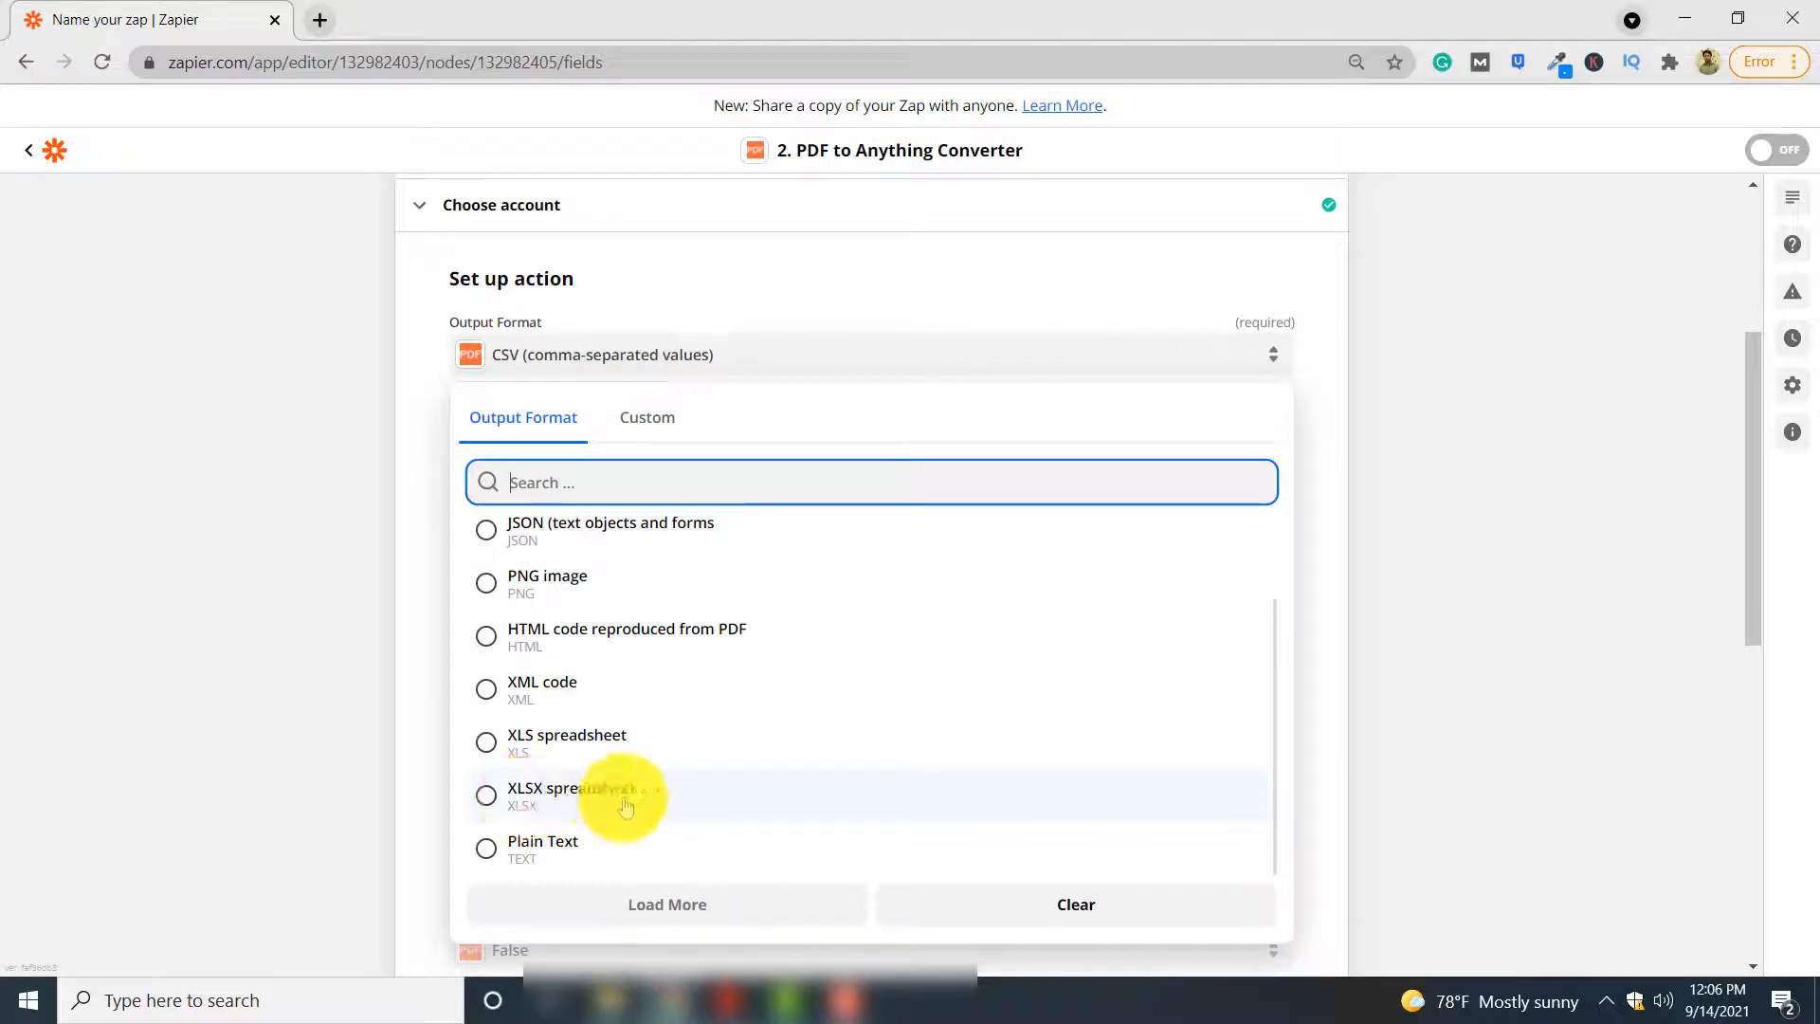
left_click(621, 801)
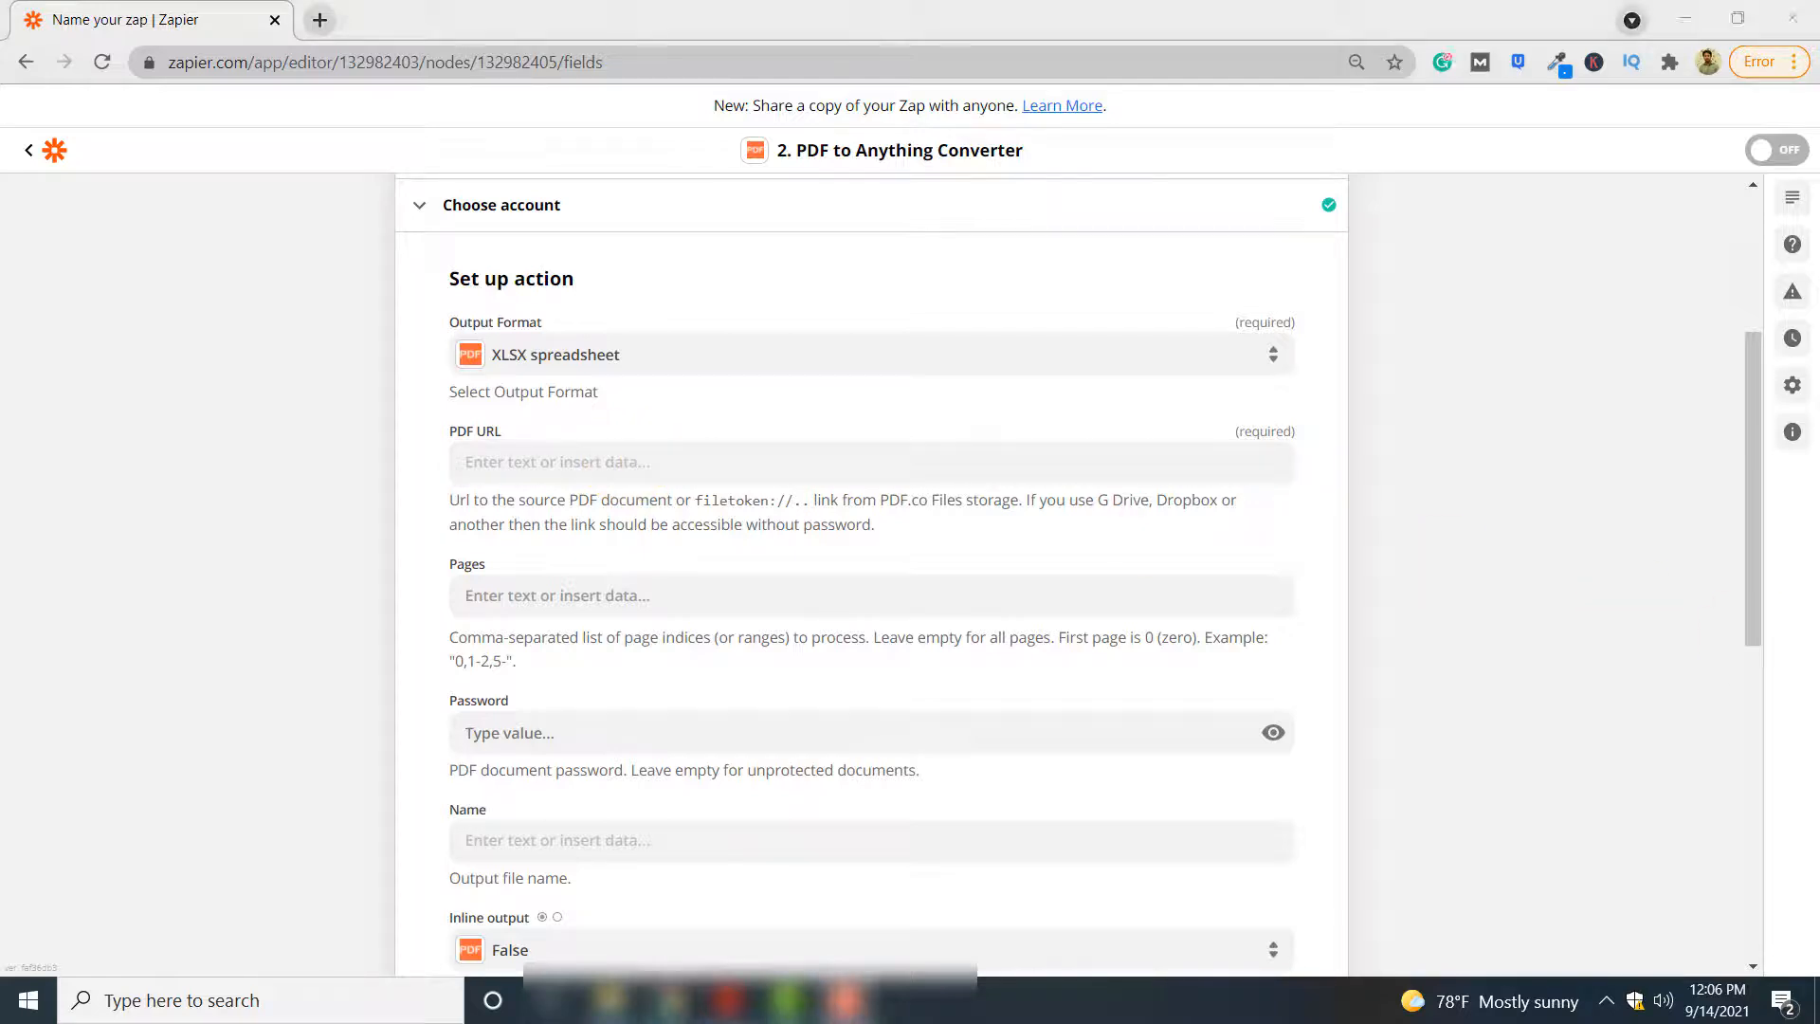
Paste the copied Google Drive sharing link of the invoice as the PDF URL and continue to the action test
left_click(588, 460)
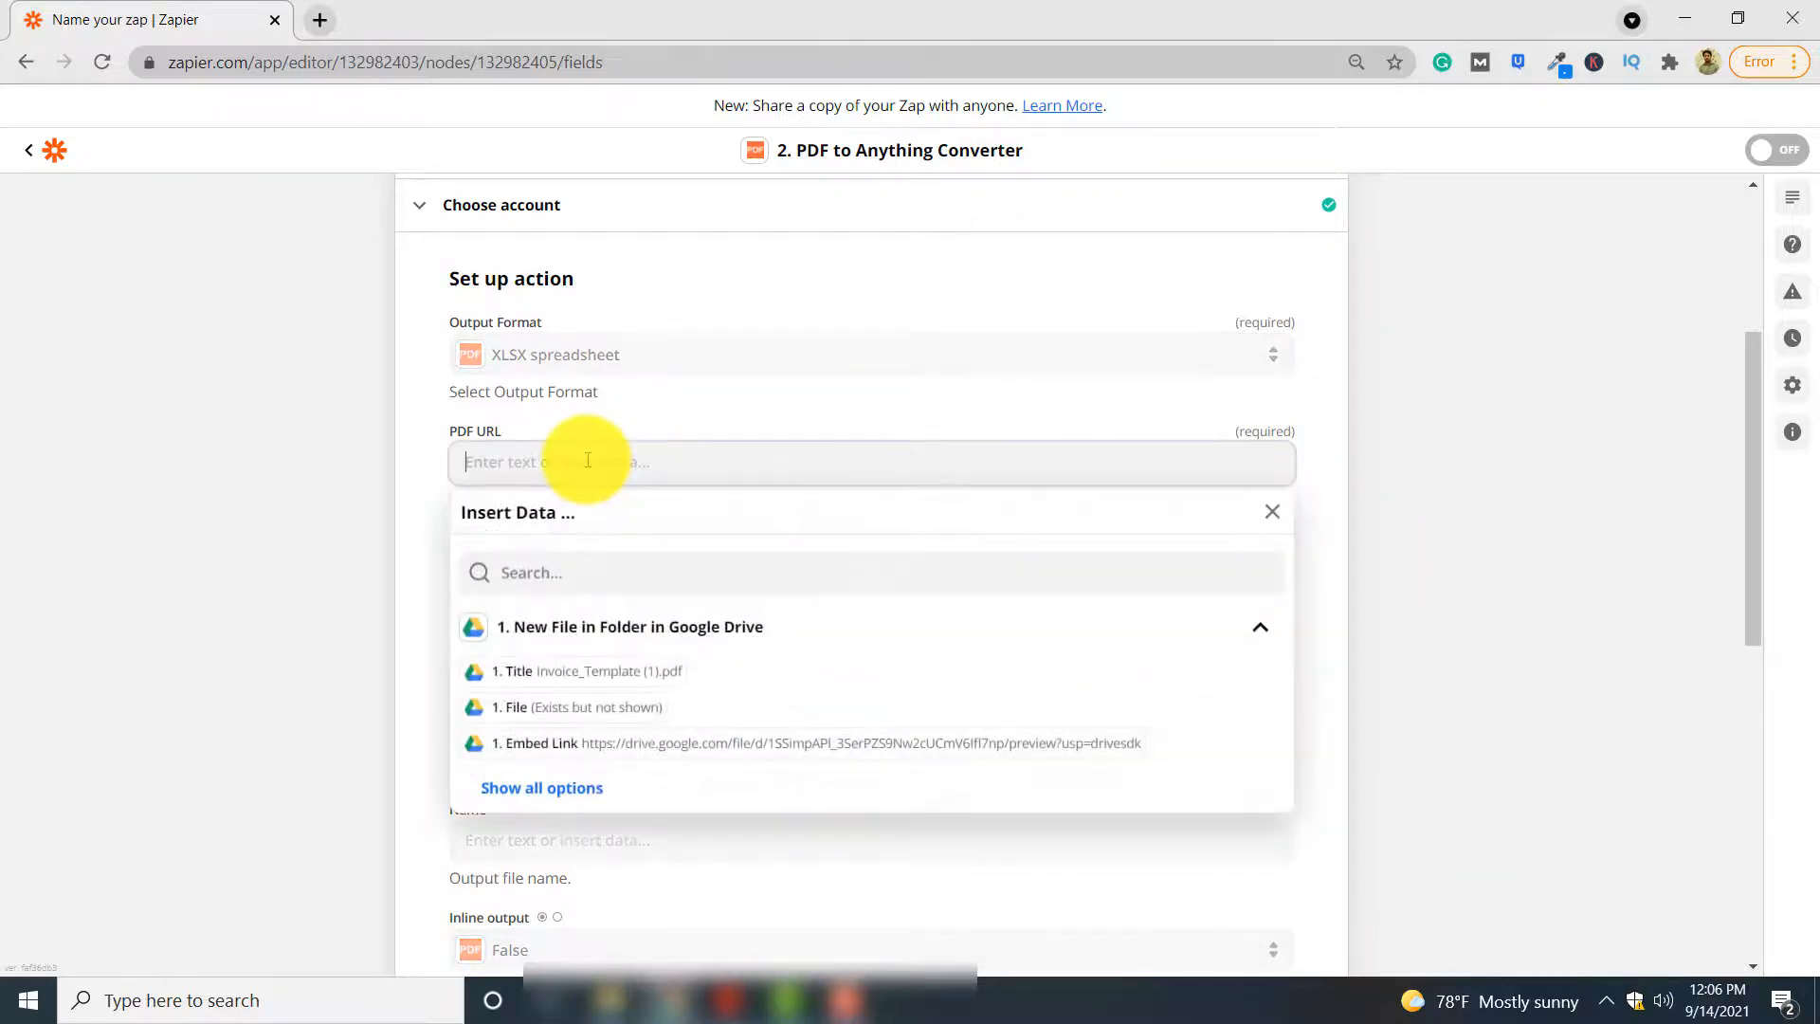
left_click(1411, 595)
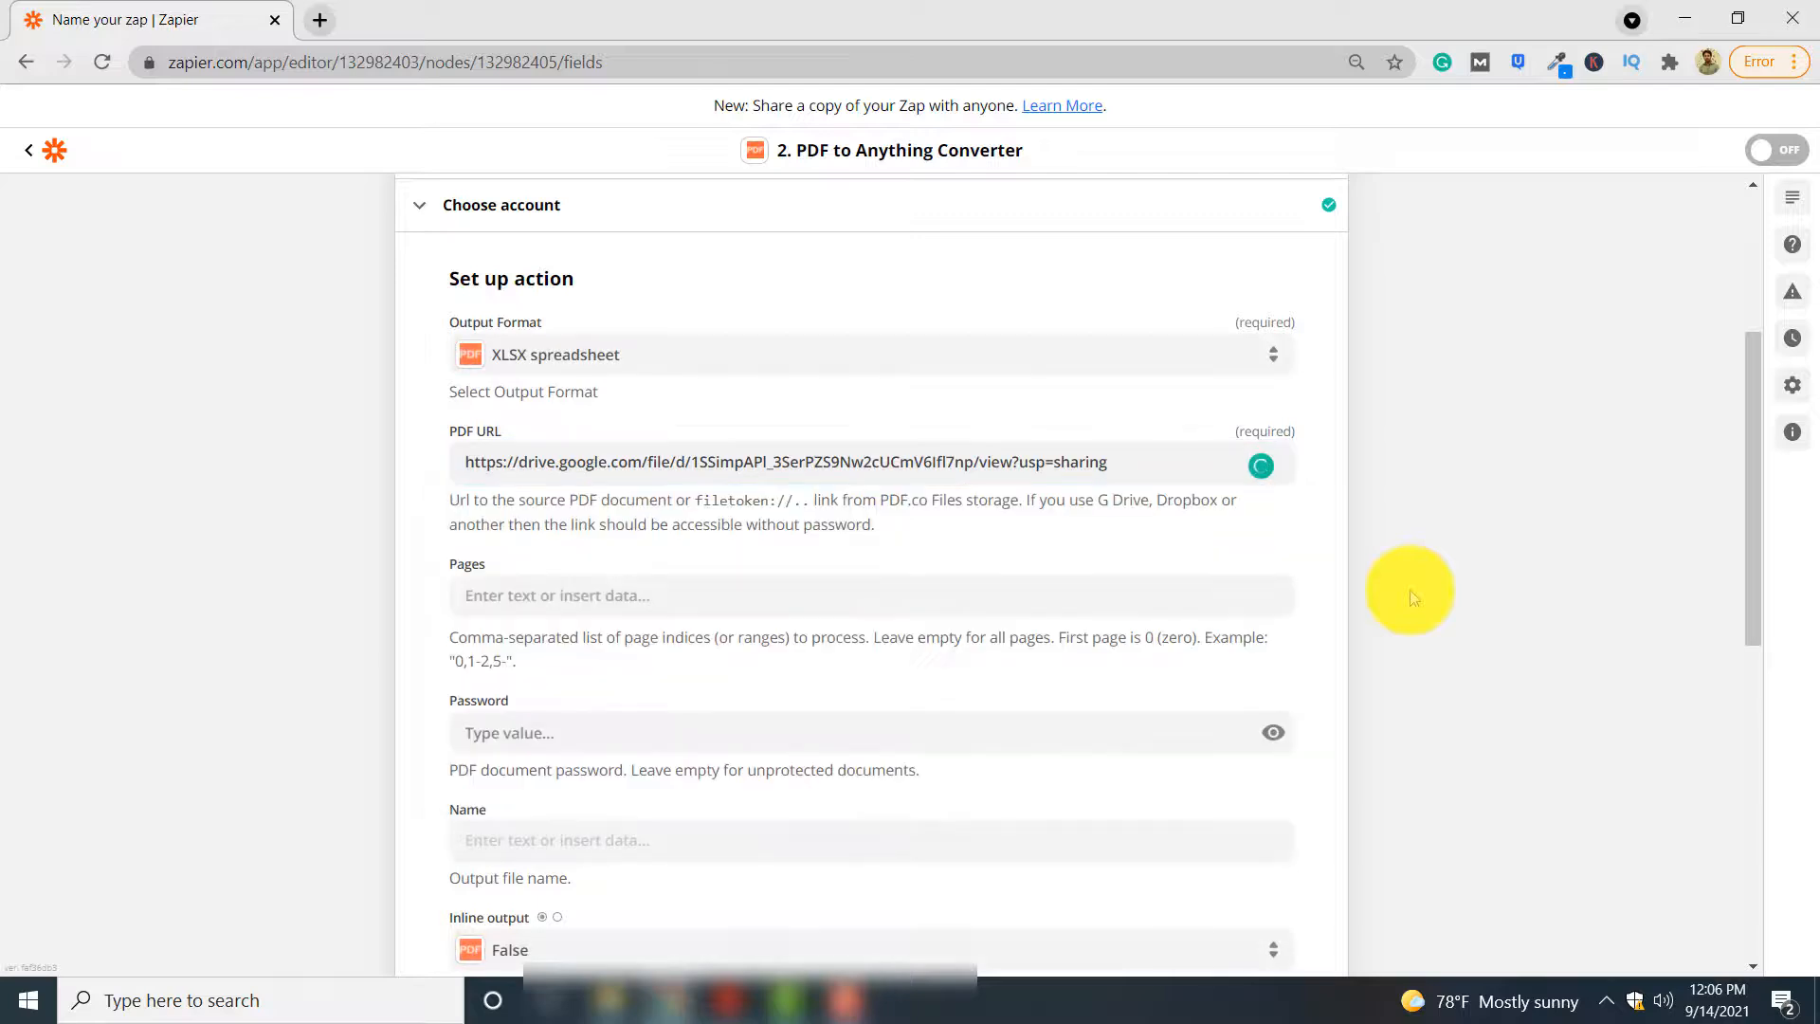
scroll(1410, 595, "down", 2)
scroll(1410, 596, "down", 7)
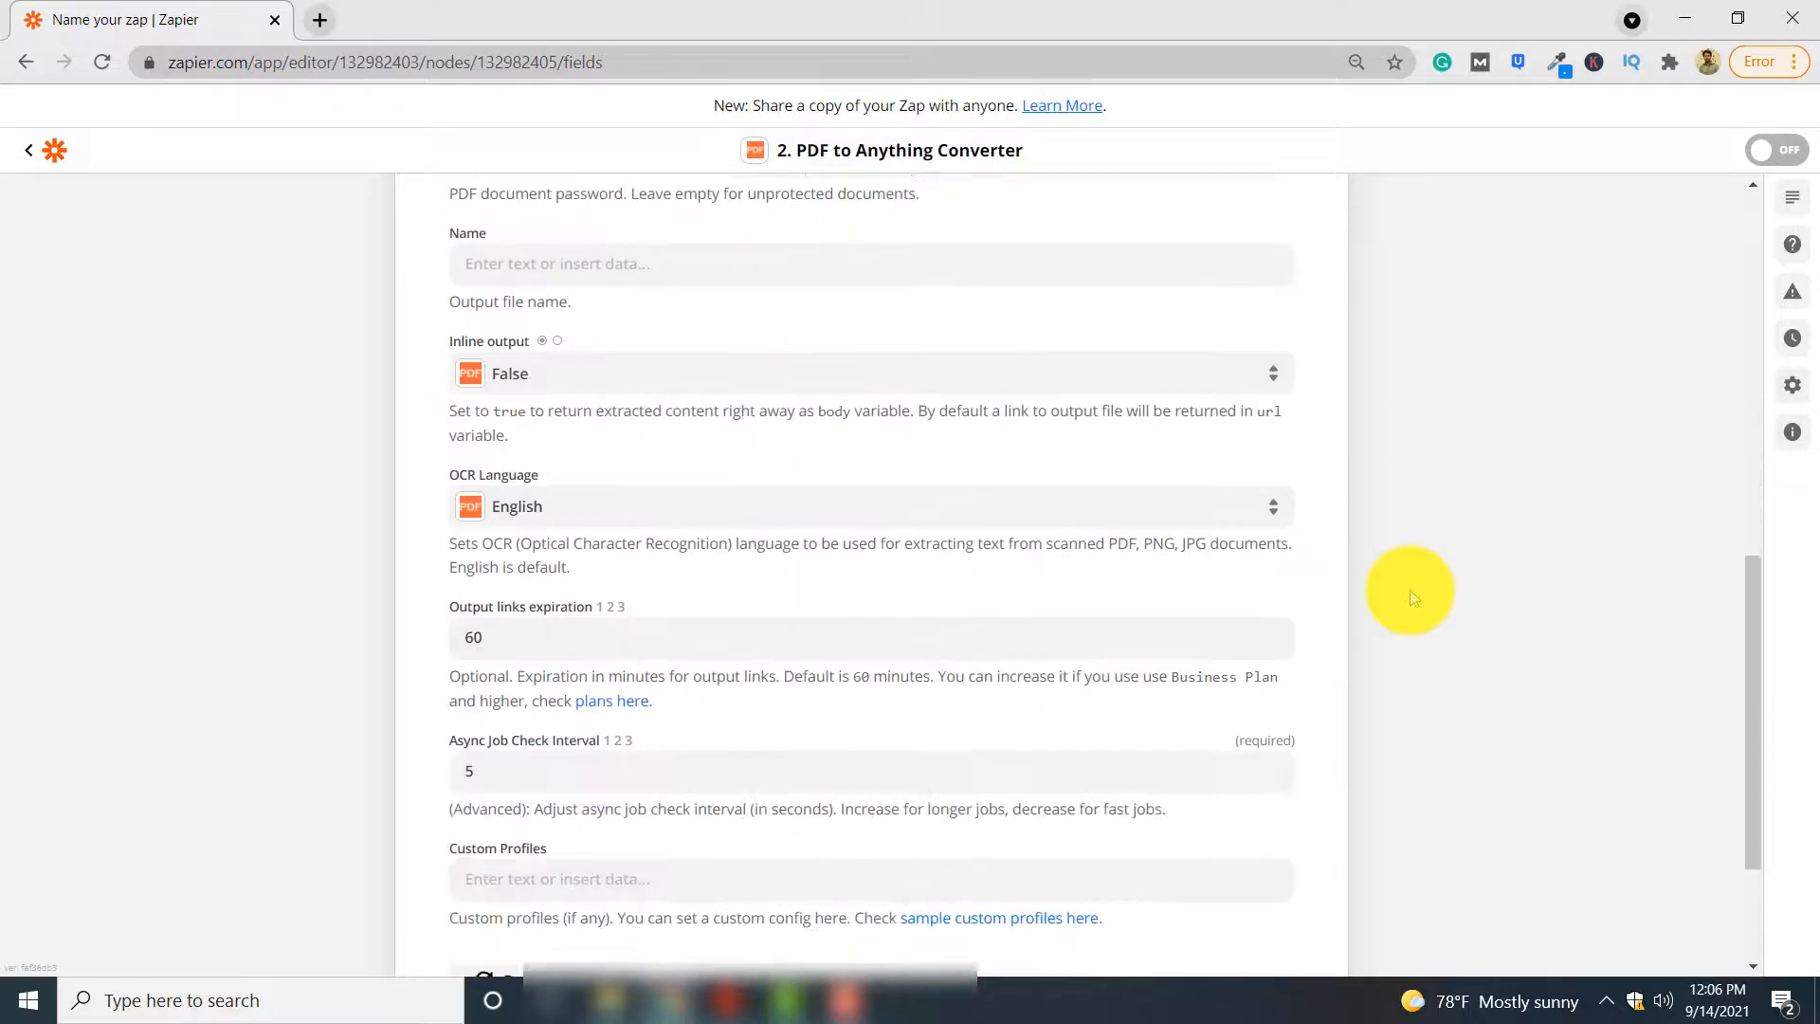
left_click(913, 834)
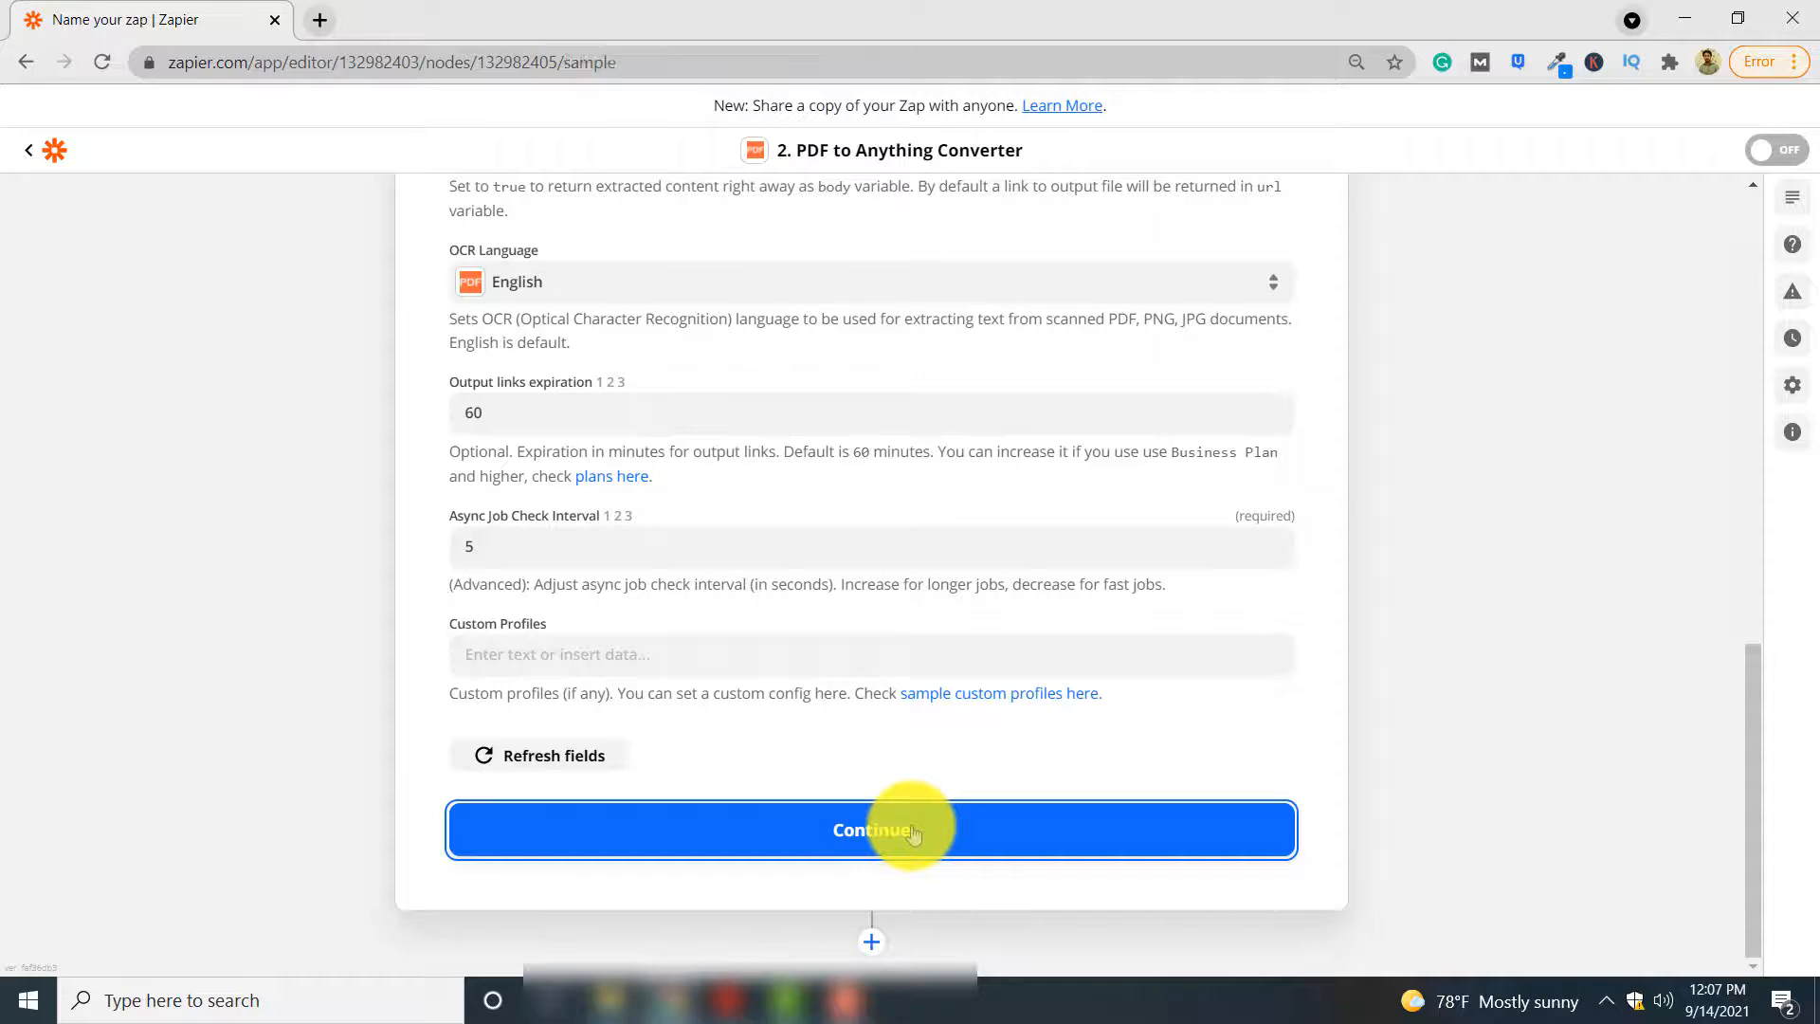
Review the data being sent to PDF.co and run the action test with Test & Continue
scroll(1086, 762, "down", 1)
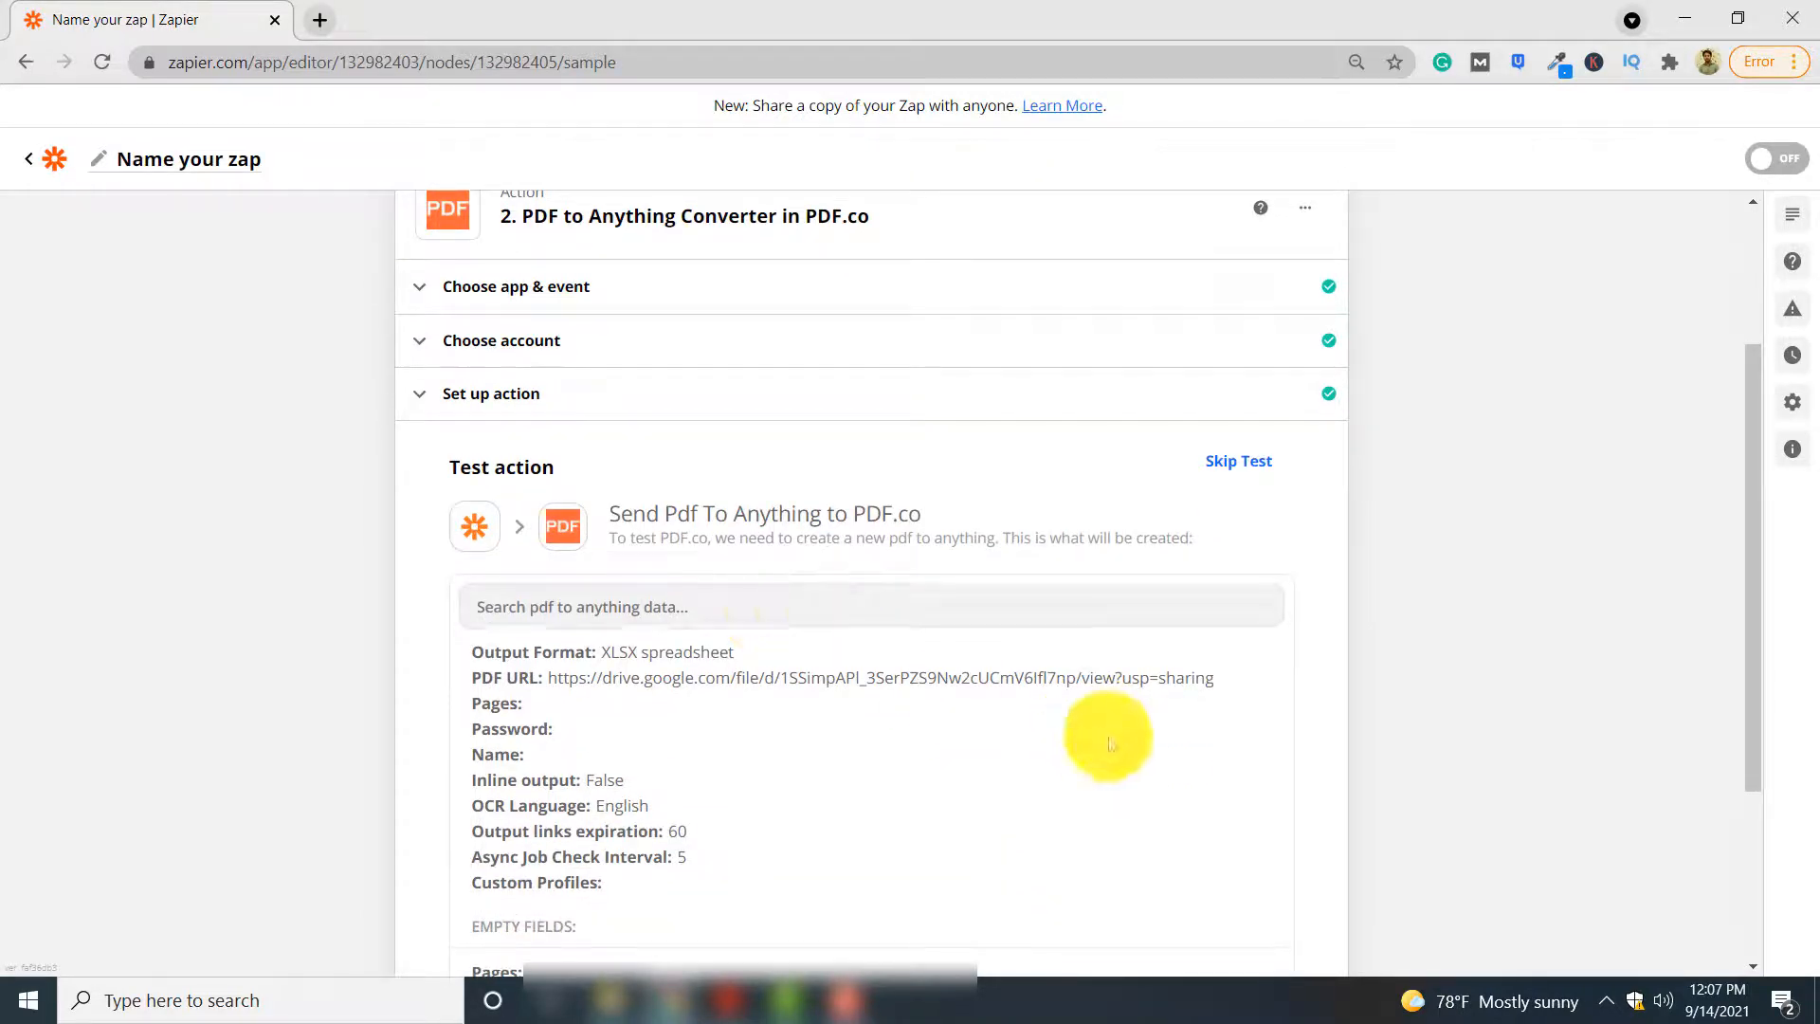
scroll(1112, 743, "down", 3)
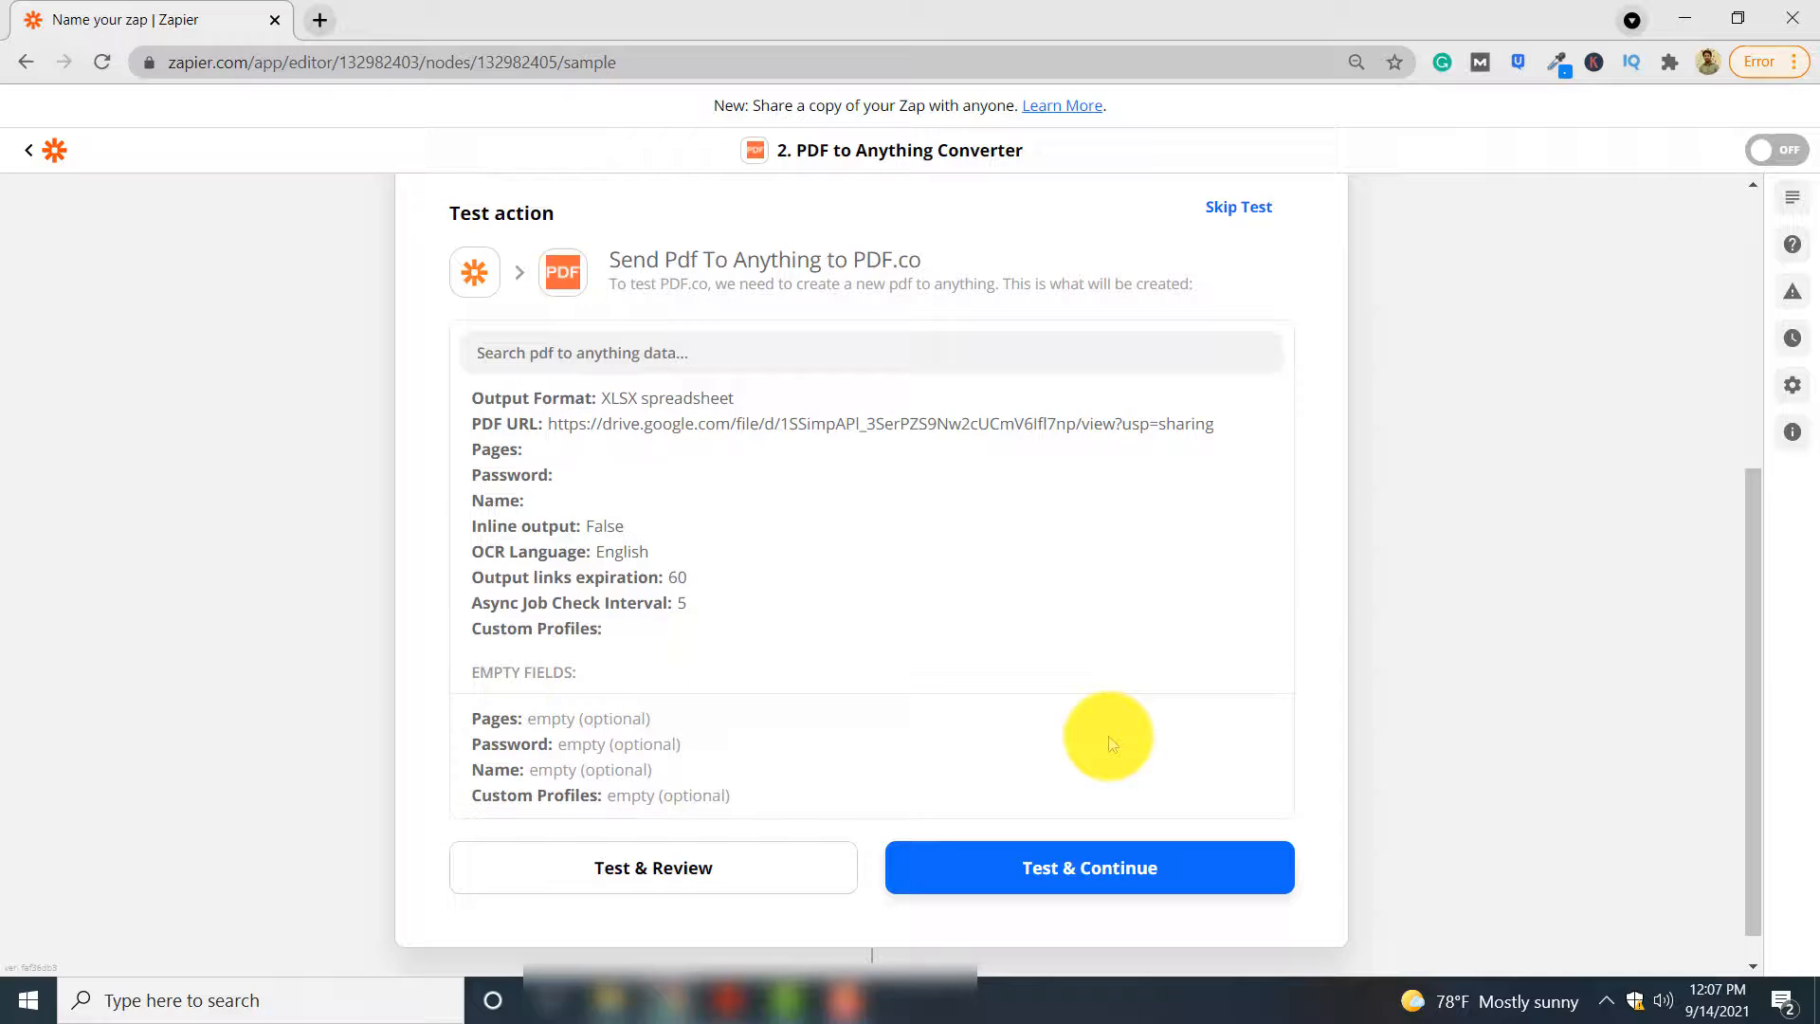
left_click(1189, 873)
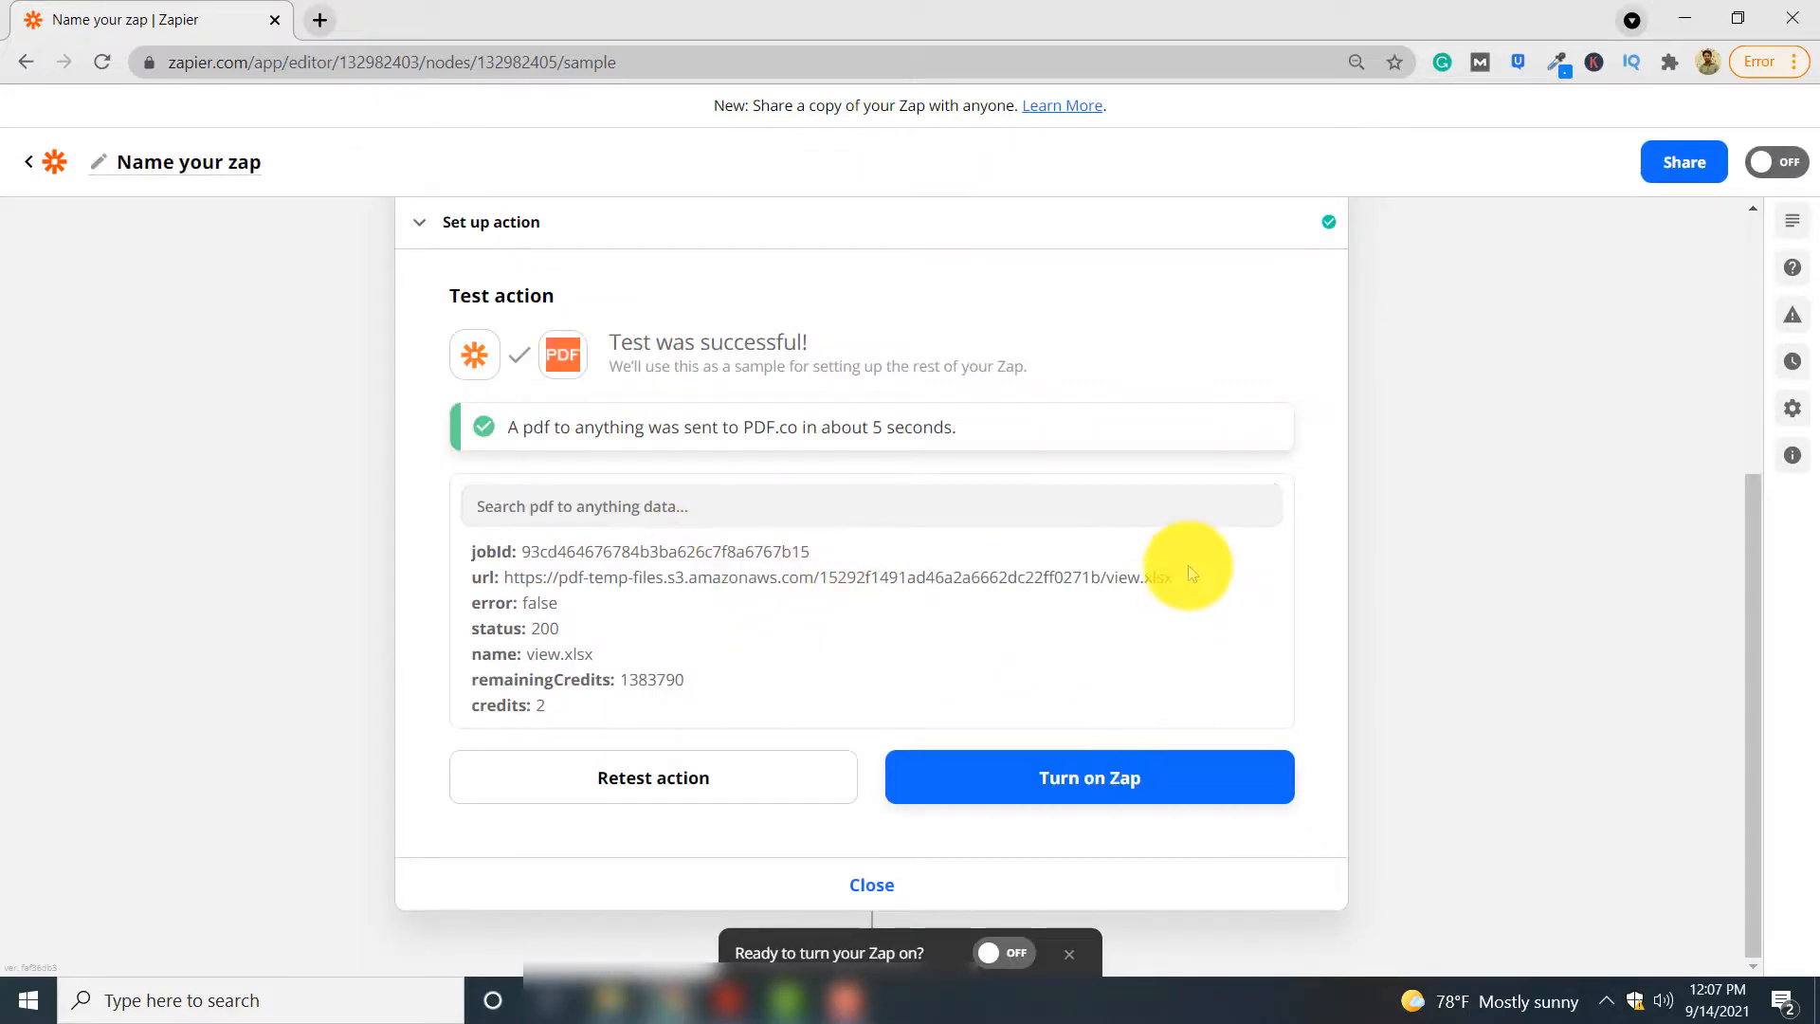
Copy the view.xlsx output URL from the test result, load it in a new browser tab, and open the downloaded spreadsheet in Excel
left_click_drag(1181, 582, 515, 580)
key("ctrl+c")
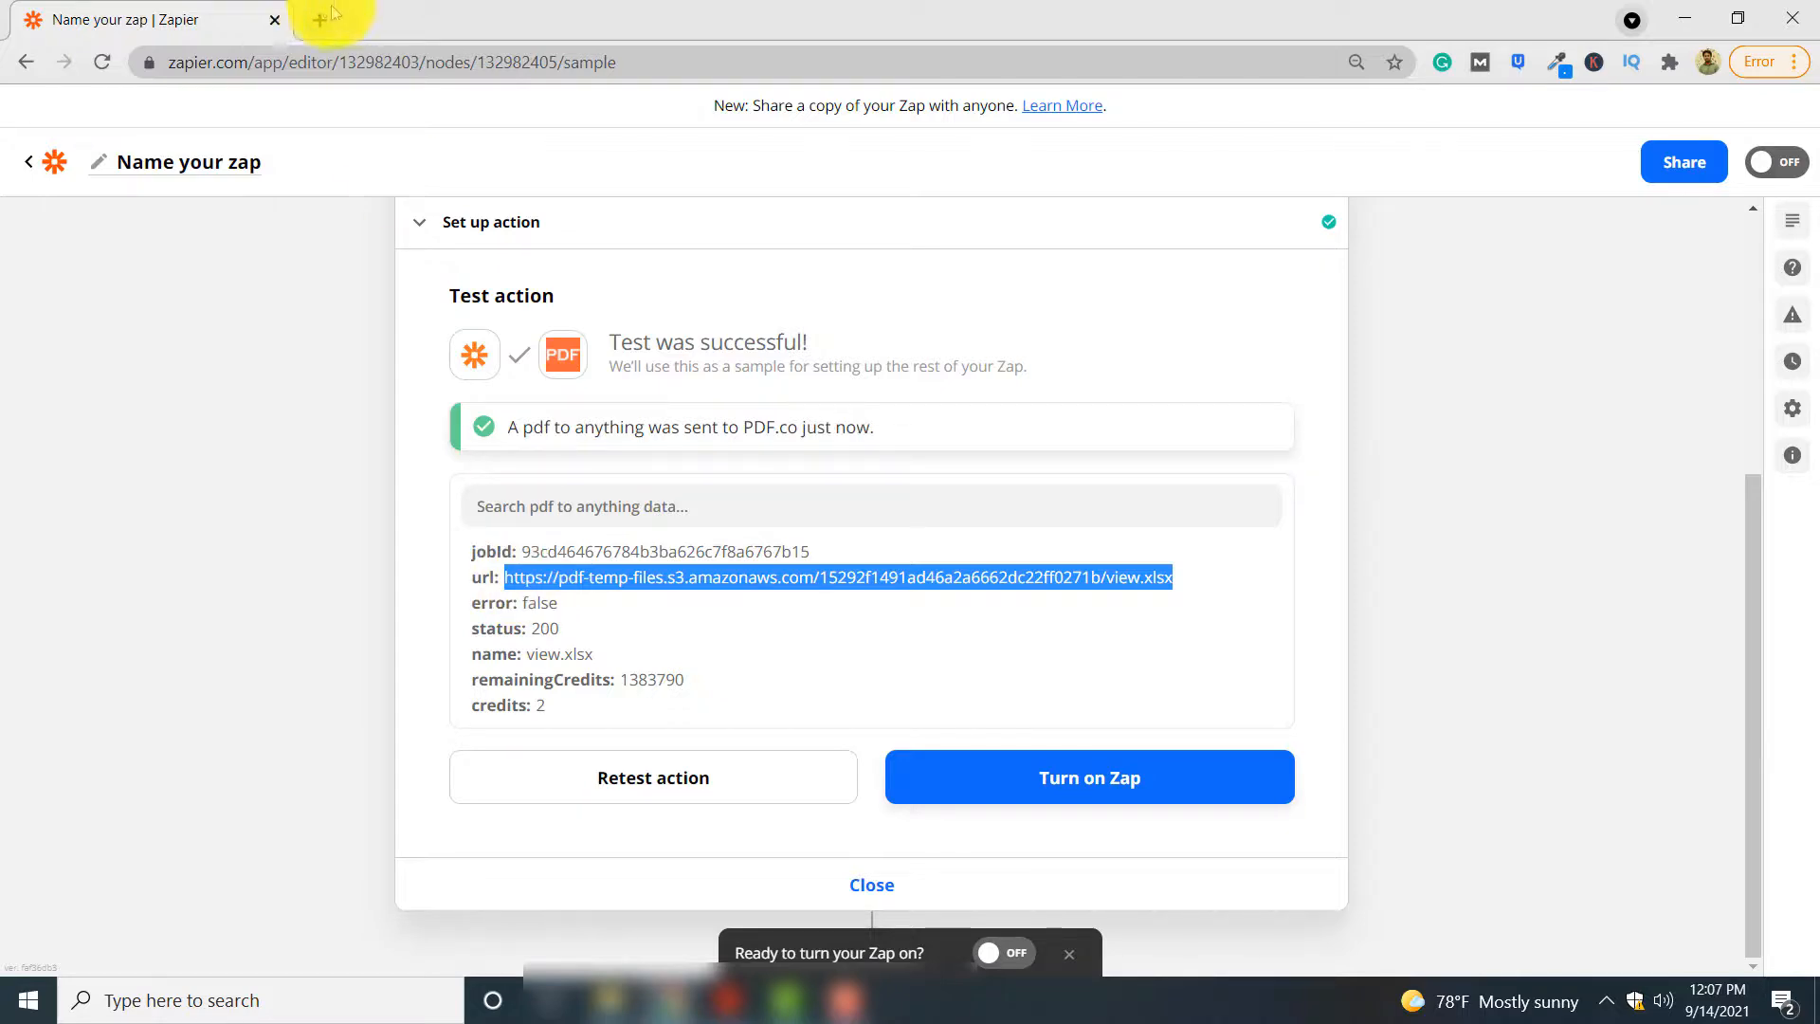
left_click(320, 20)
left_click(349, 61)
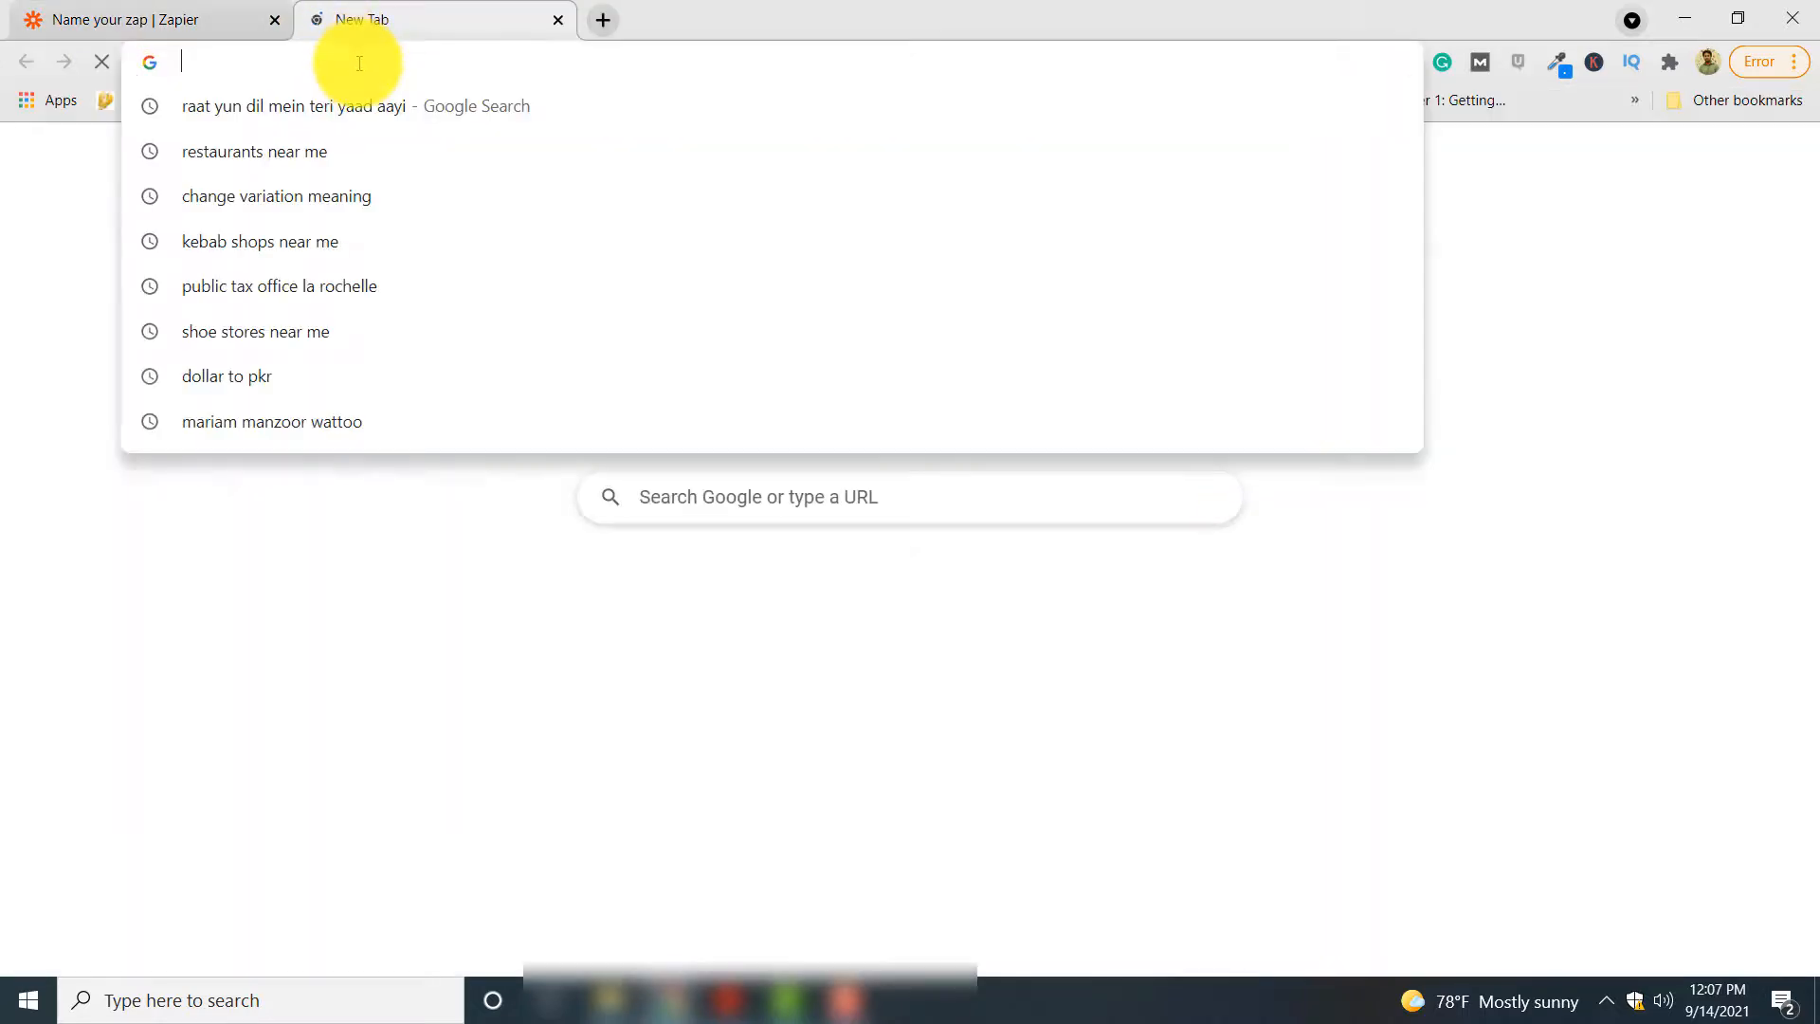
key("ctrl+v")
key("Return")
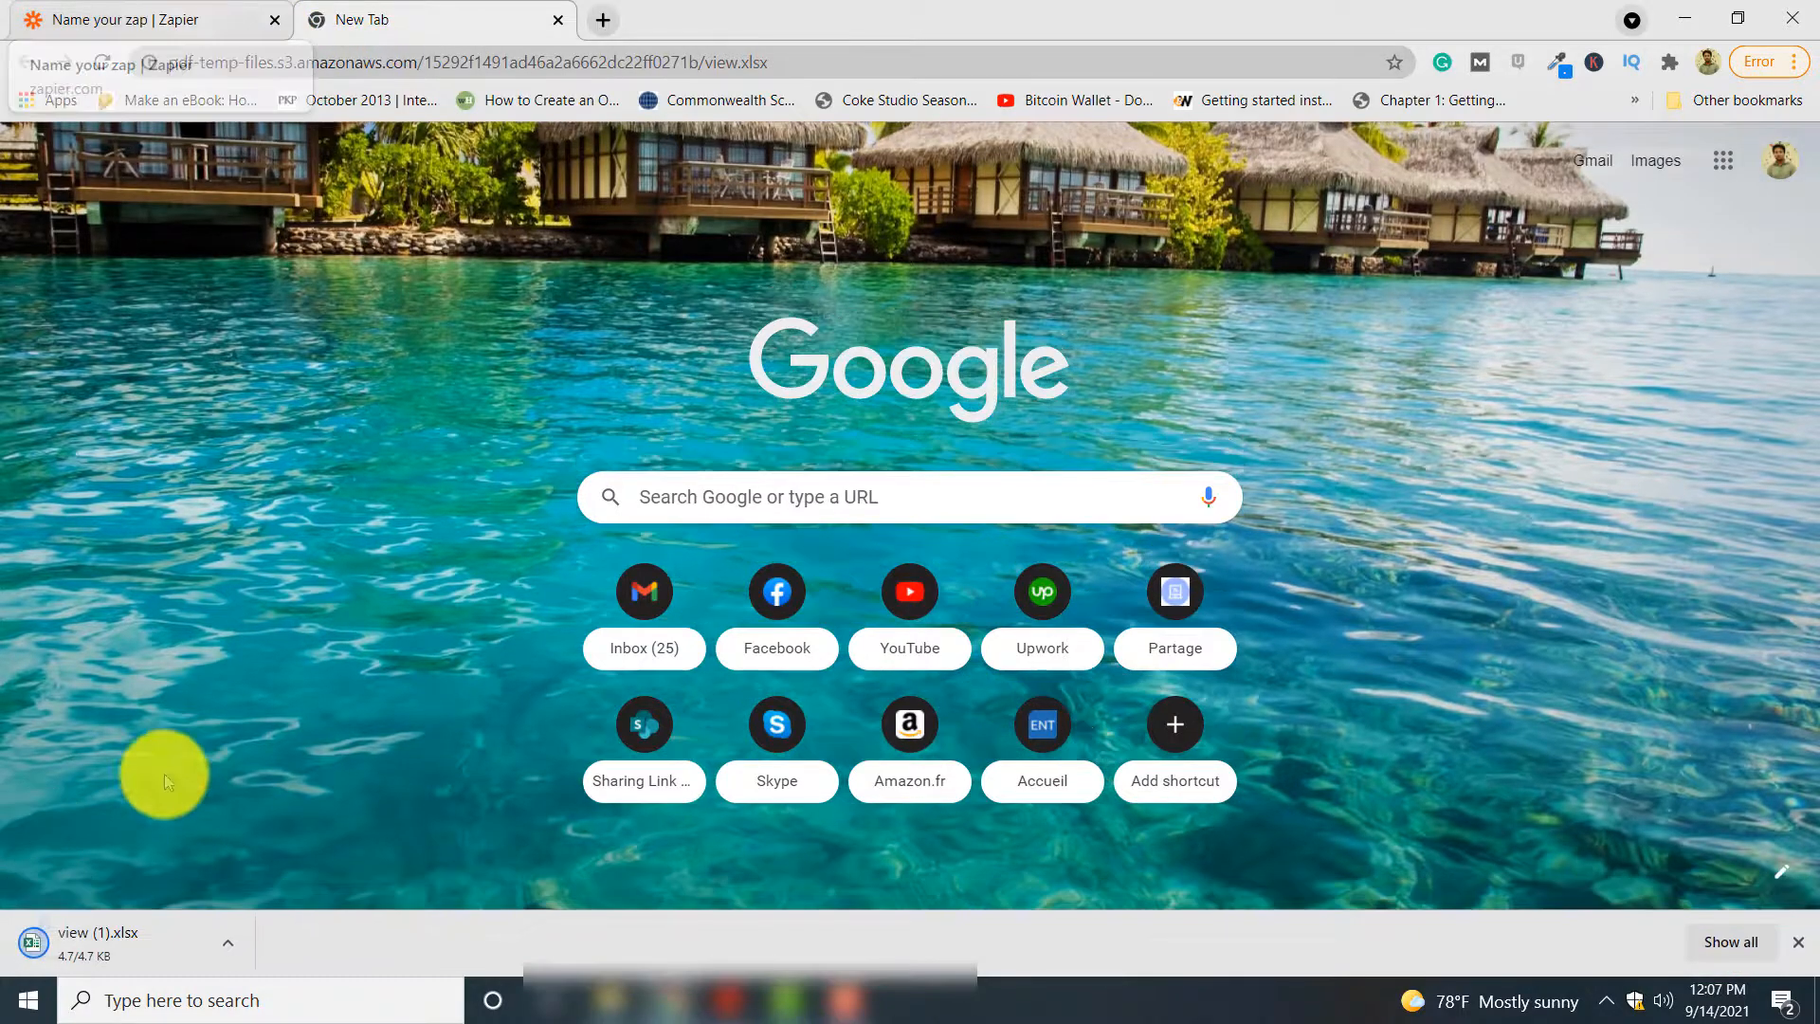
left_click(120, 937)
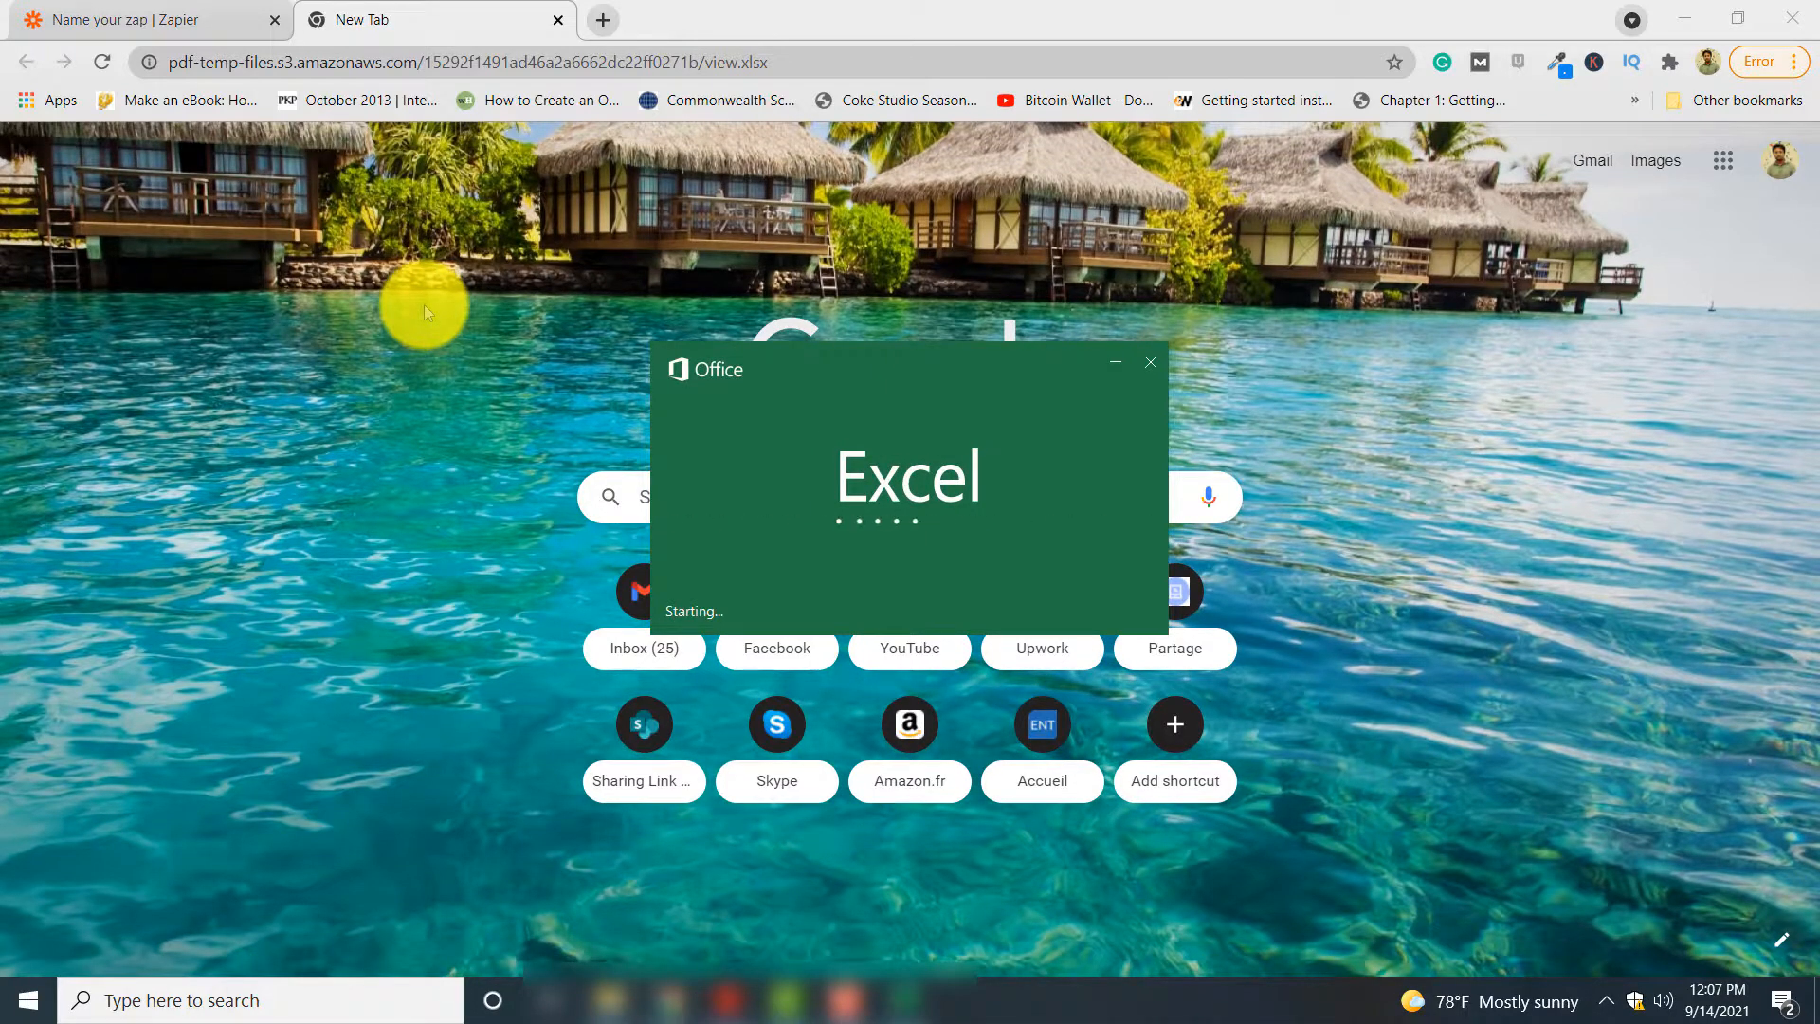
Return to the Zap editor, bring up the Excel window to examine the converted invoice, and minimize it
left_click(195, 20)
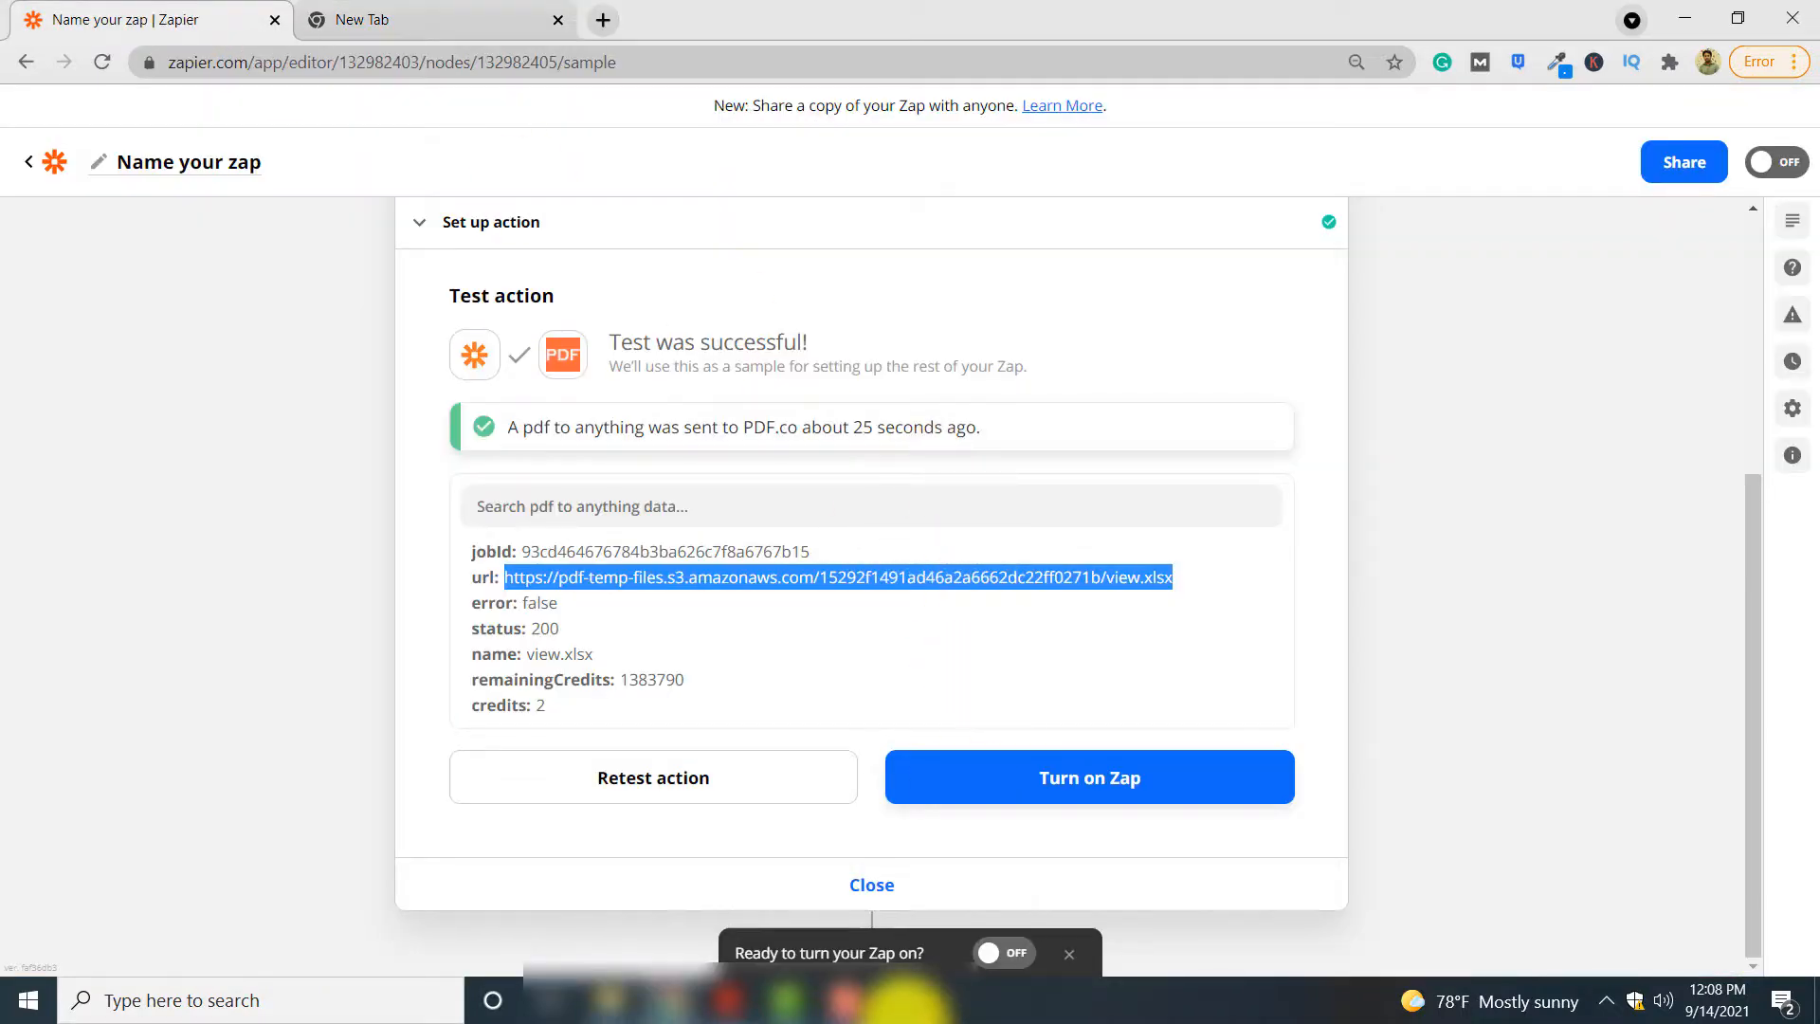
mouse_move(905, 1000)
left_click(931, 912)
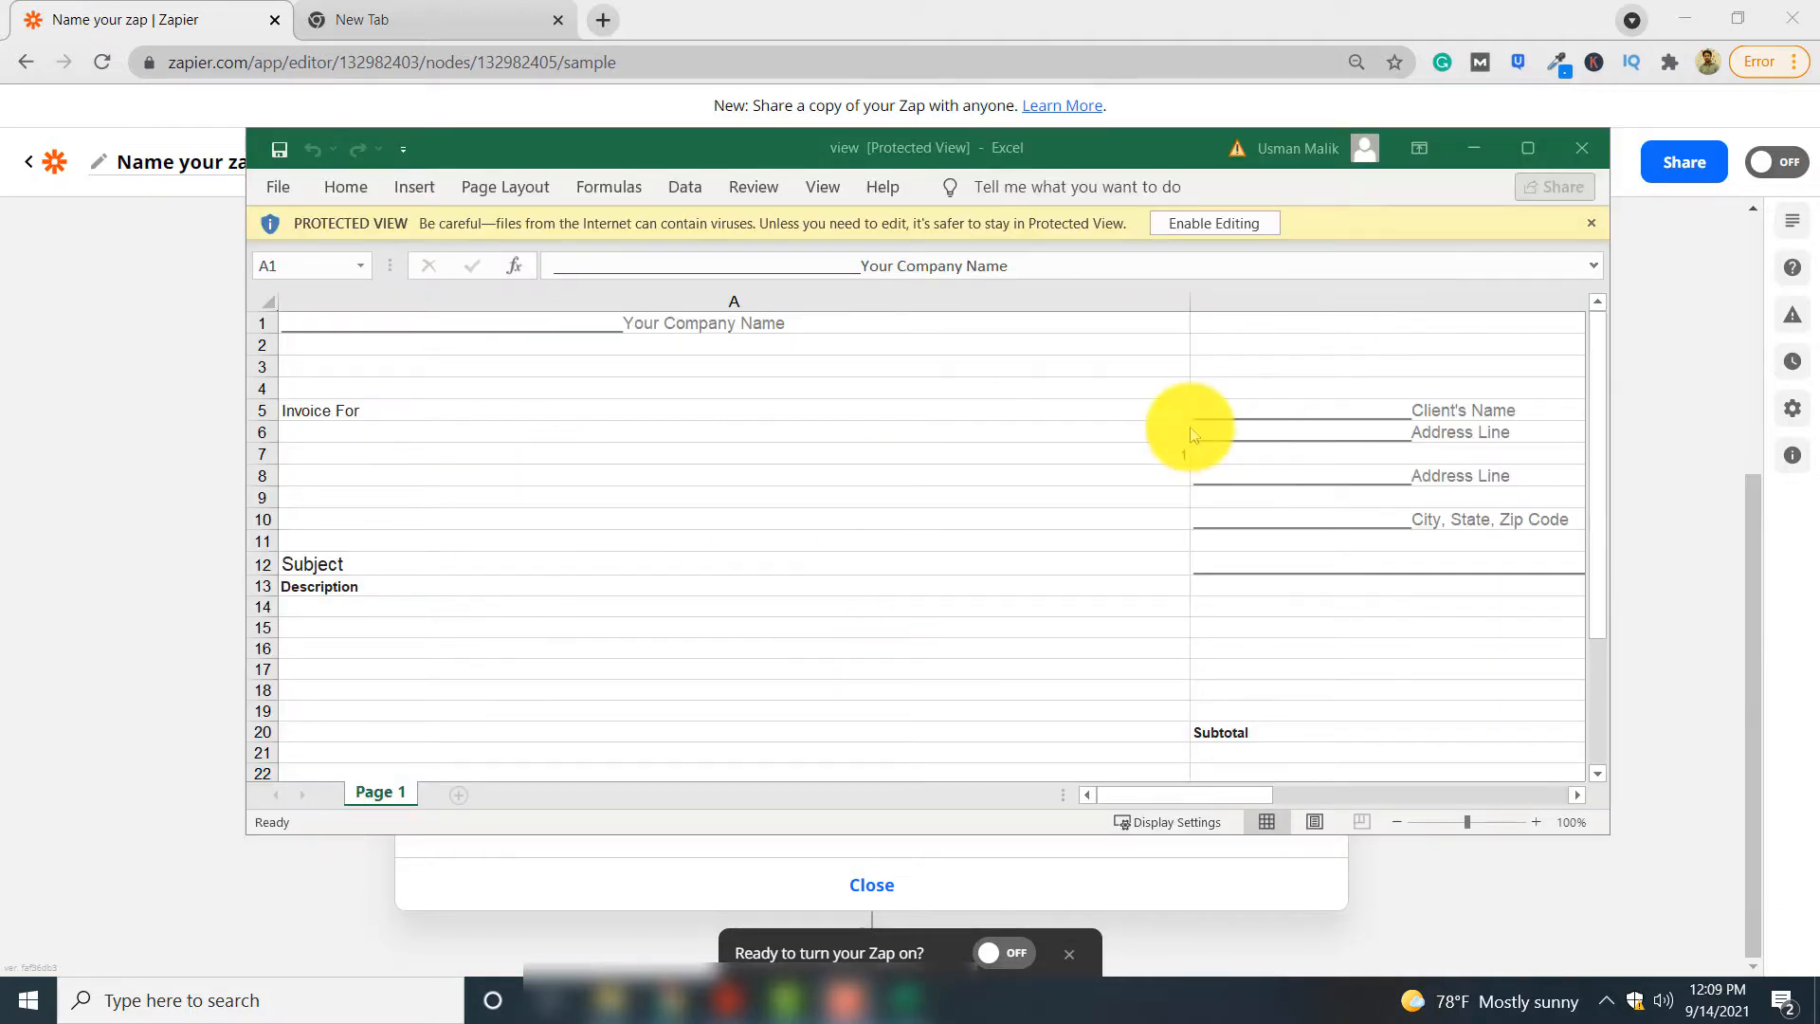
left_click(1473, 148)
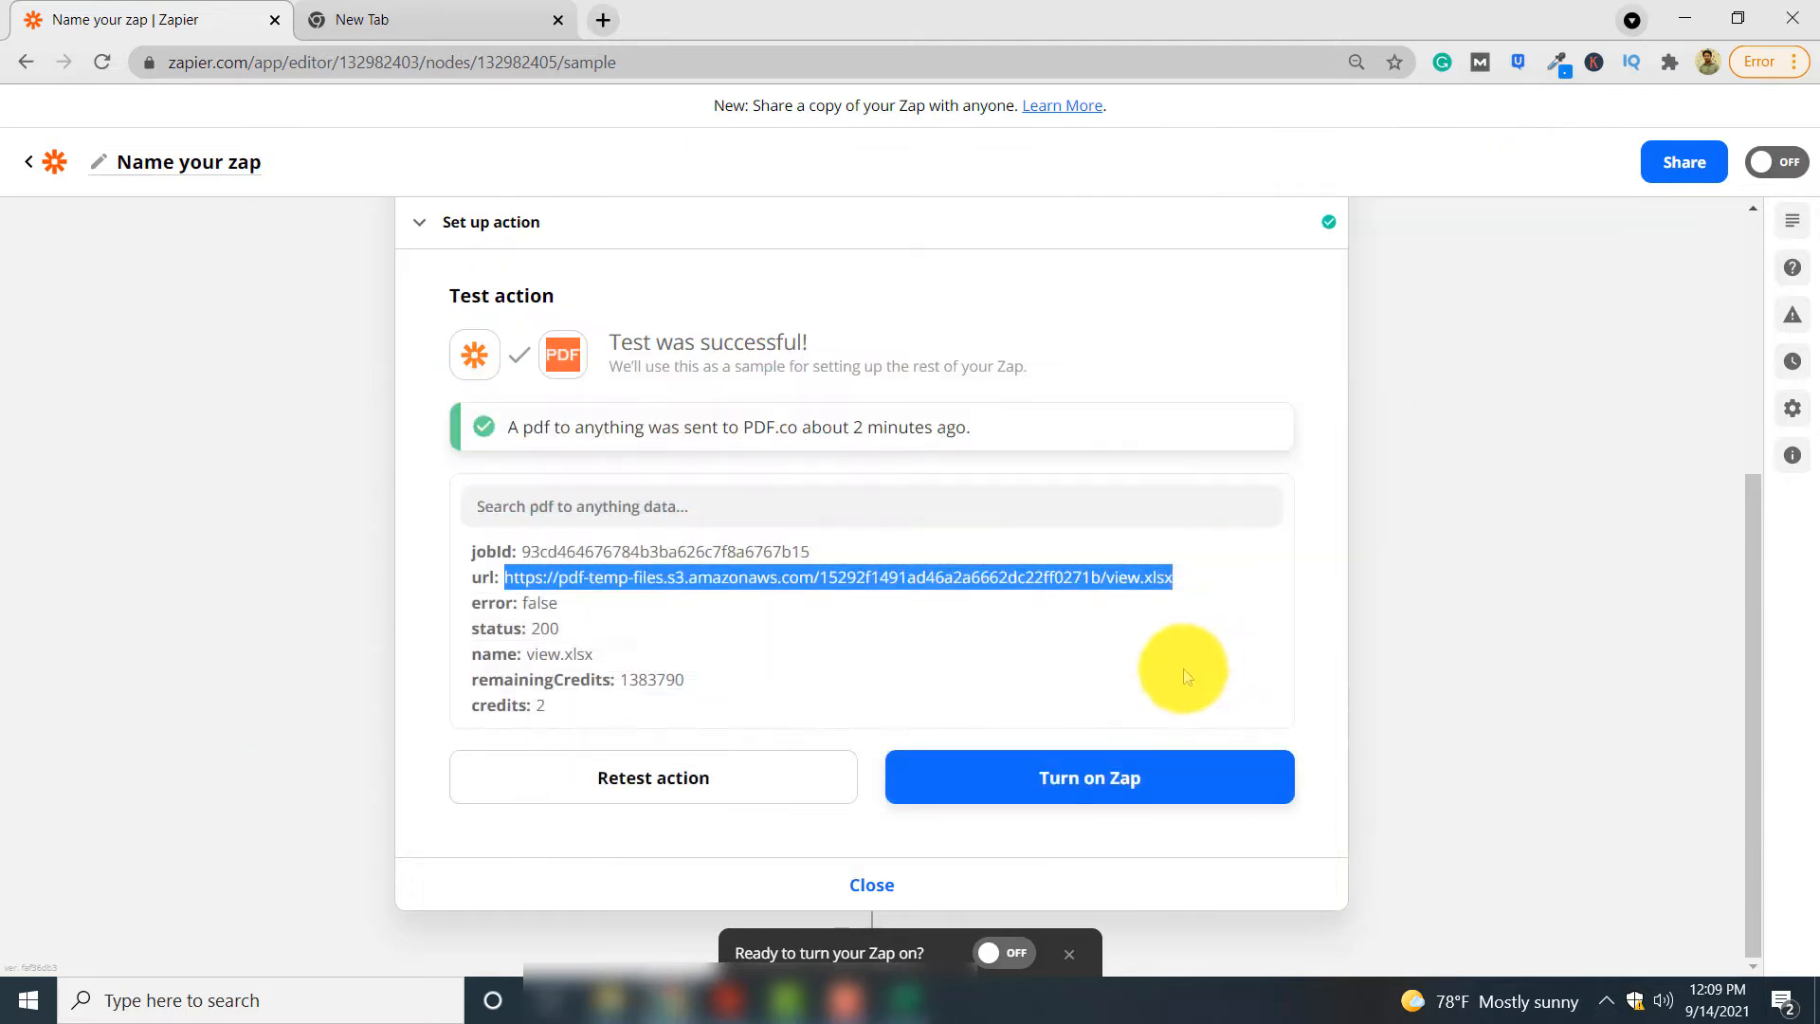
Turn on the finished Zap
left_click(1008, 955)
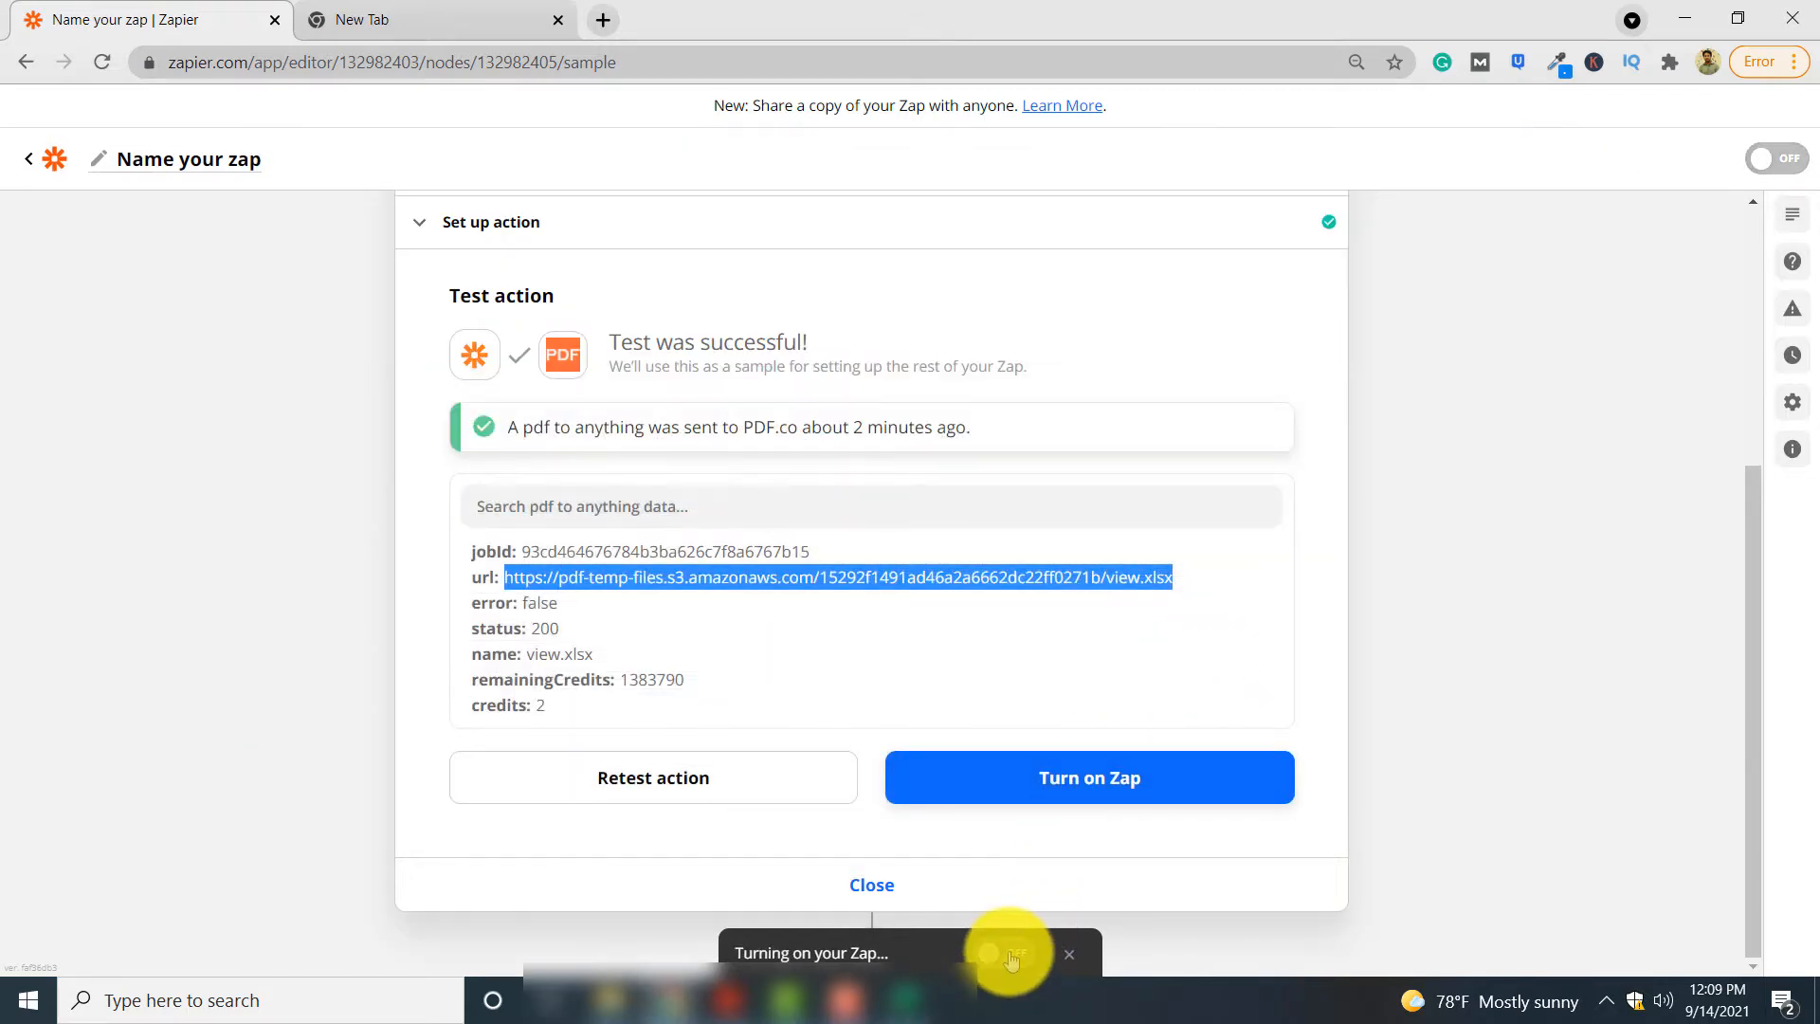